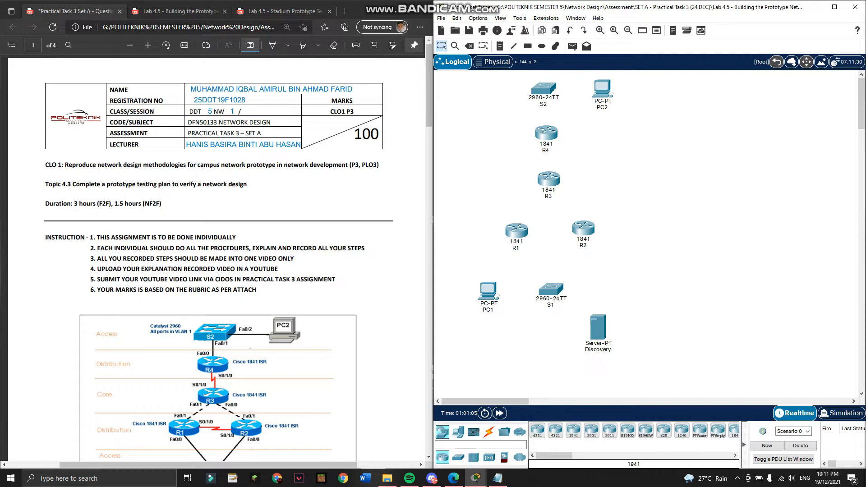
Scroll the PDF past the page 1 stadium topology diagram to page 2's Objectives.
scroll(217, 258, "down", 3)
scroll(217, 258, "down", 2)
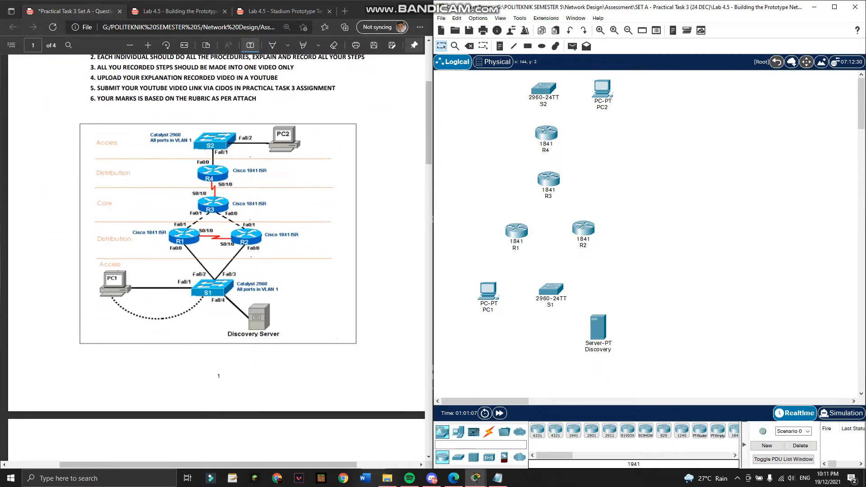
scroll(217, 257, "up", 1)
scroll(217, 257, "down", 1)
scroll(217, 257, "up", 1)
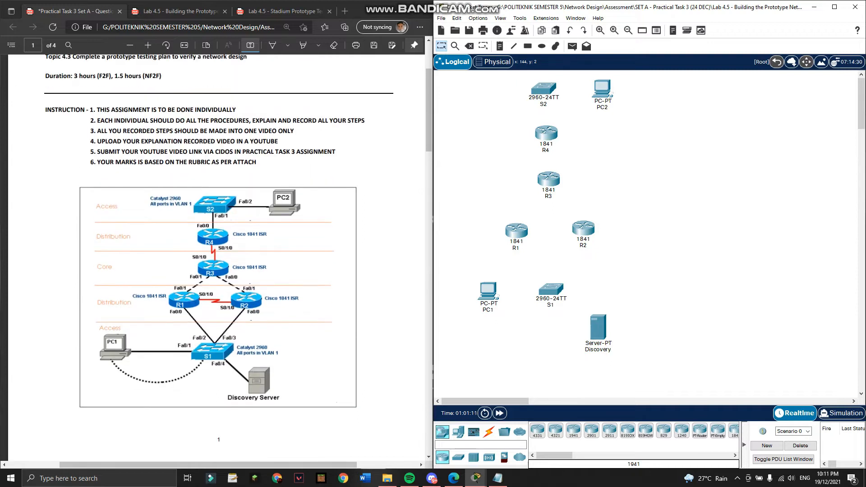
scroll(216, 257, "down", 1)
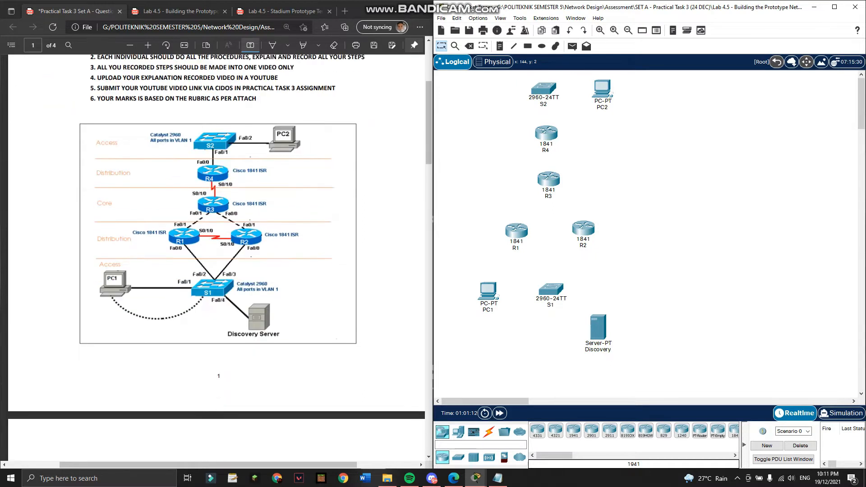
scroll(217, 258, "up", 1)
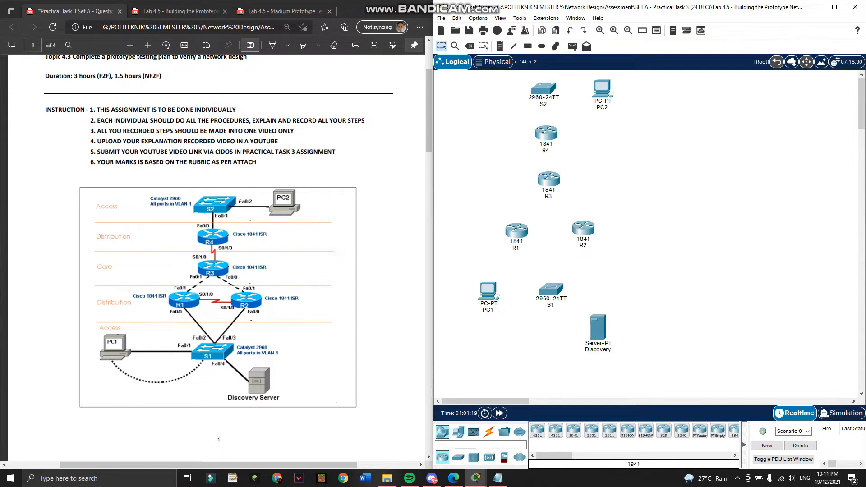
scroll(217, 257, "down", 8)
scroll(216, 257, "up", 8)
scroll(217, 257, "down", 8)
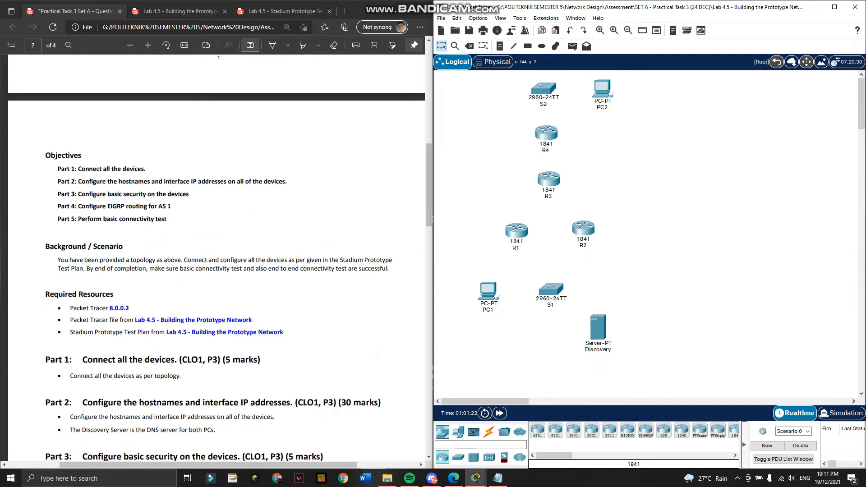
Read Parts 1–5 on pages 2–3 of the assignment PDF, then scroll back up.
scroll(217, 257, "down", 4)
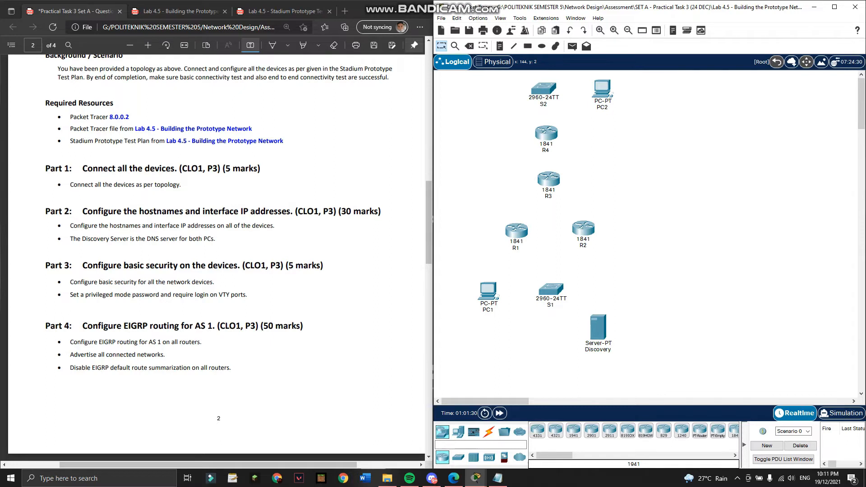
scroll(216, 258, "up", 13)
scroll(217, 257, "down", 10)
scroll(216, 257, "down", 3)
scroll(217, 257, "down", 3)
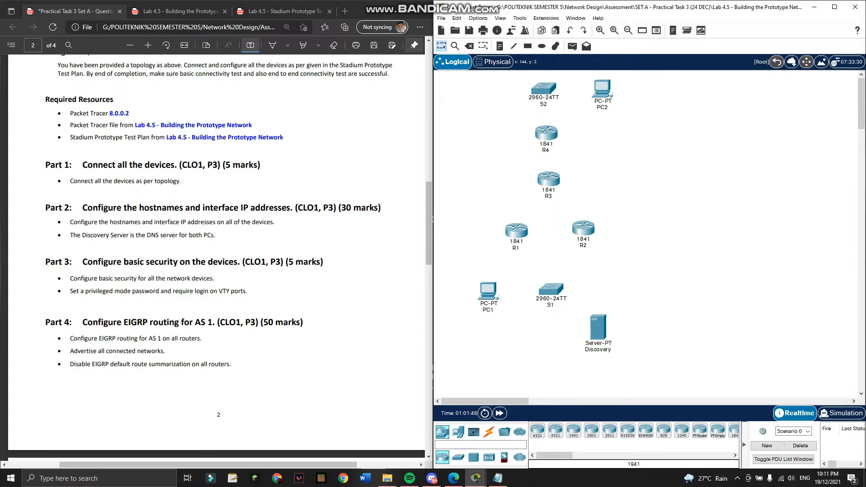
scroll(217, 257, "up", 3)
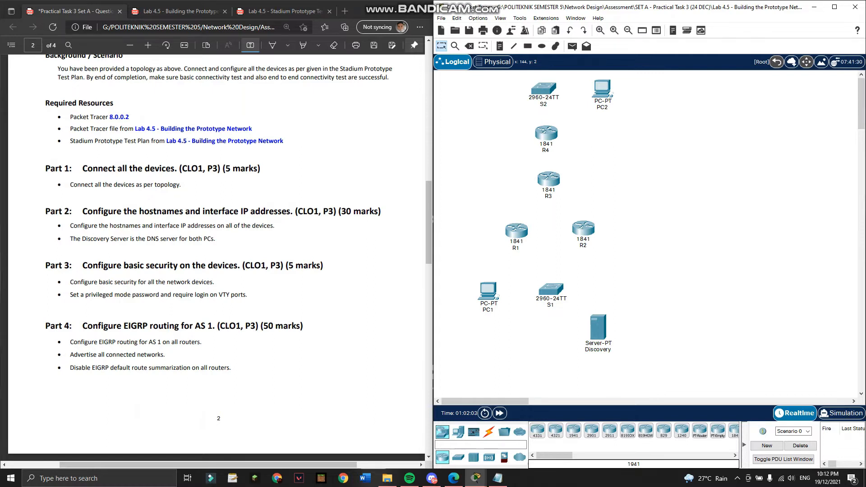
scroll(218, 213, "down", 8)
scroll(218, 212, "up", 5)
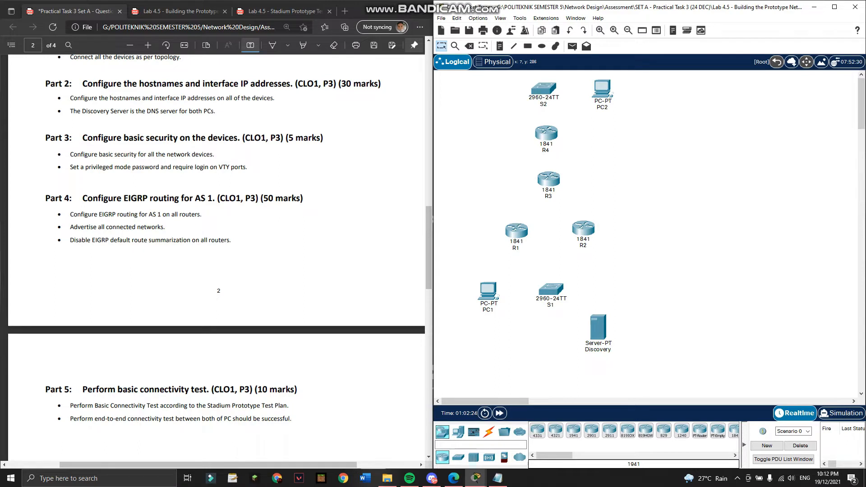
scroll(217, 253, "down", 3)
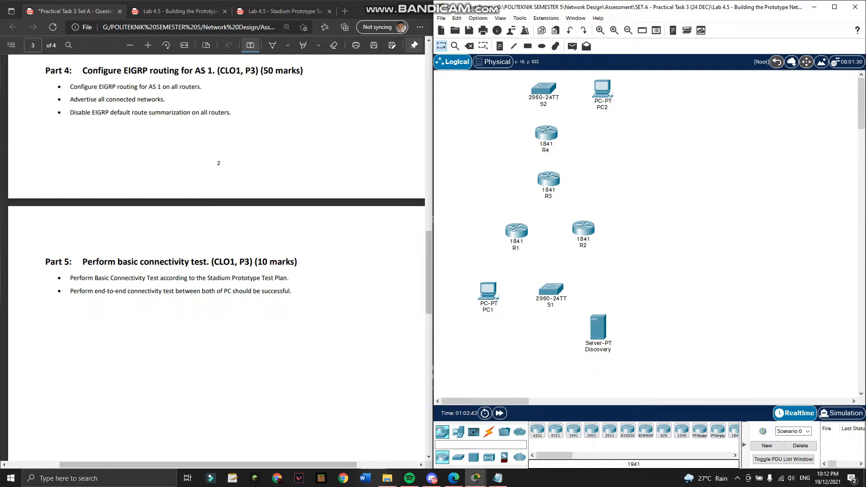
scroll(216, 258, "up", 18)
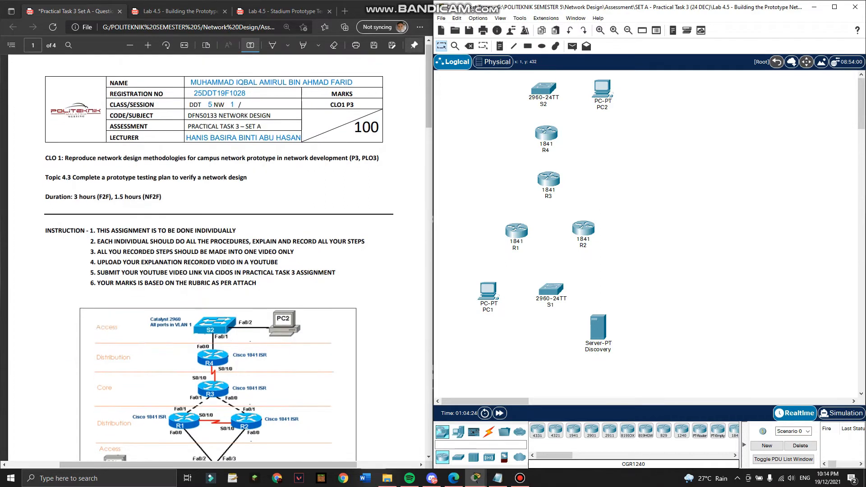
Scroll the PDF until the page 1 topology, S2 through Discovery Server, is fully visible.
scroll(216, 258, "down", 5)
scroll(217, 258, "up", 5)
scroll(216, 258, "down", 8)
scroll(216, 258, "down", 3)
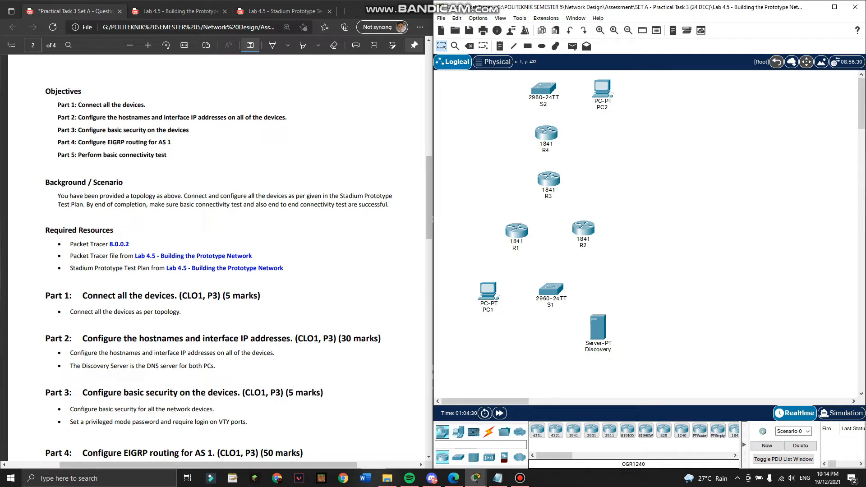
scroll(217, 258, "up", 8)
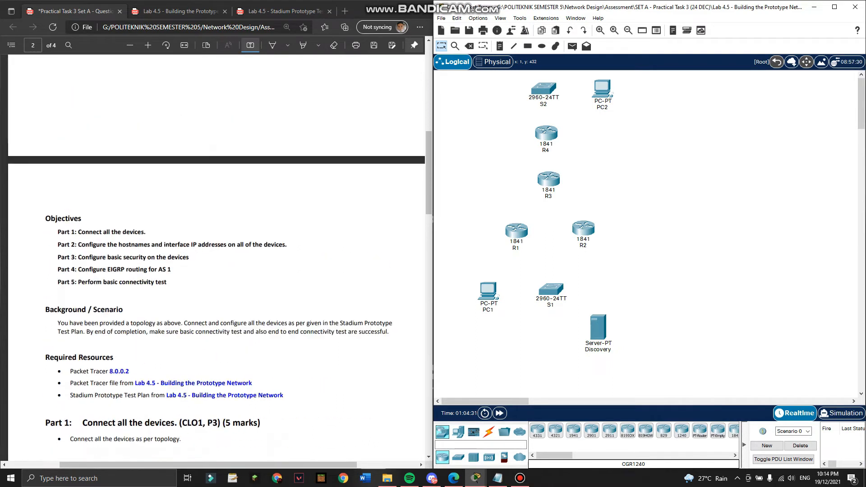
scroll(216, 258, "down", 3)
scroll(217, 258, "down", 1)
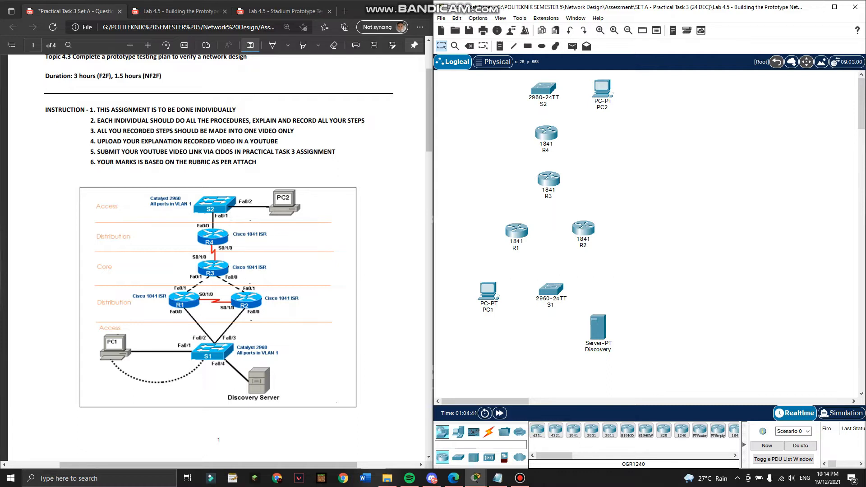
Connect S2 Fa0/2 to PC2 Fa0 and S2 Fa0/1 to R4 Fa0/0 with straight-through cables.
left_click(489, 432)
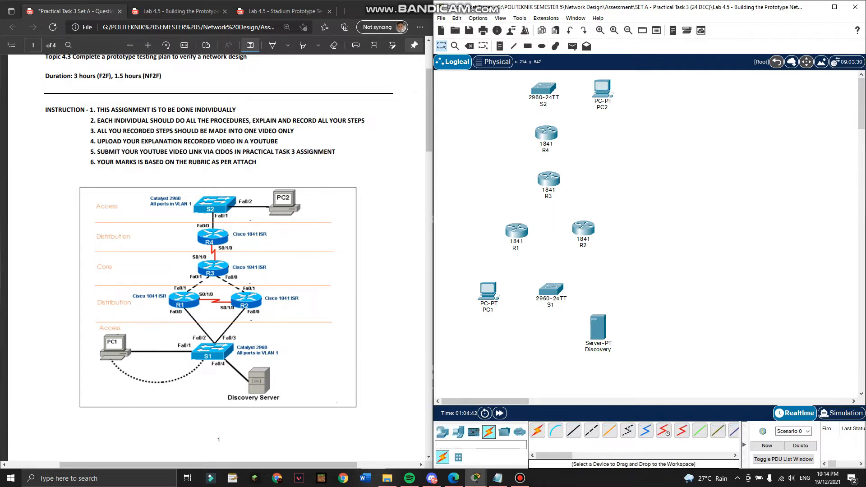
left_click(573, 431)
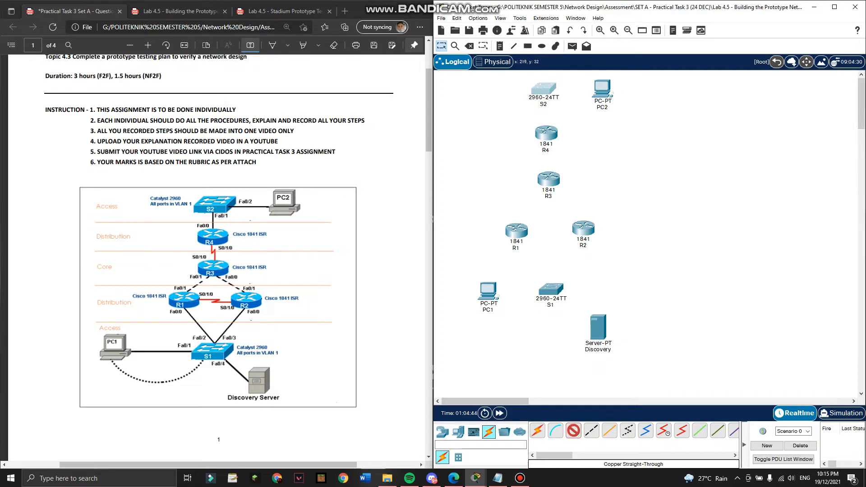
left_click(545, 89)
left_click(576, 112)
left_click(594, 84)
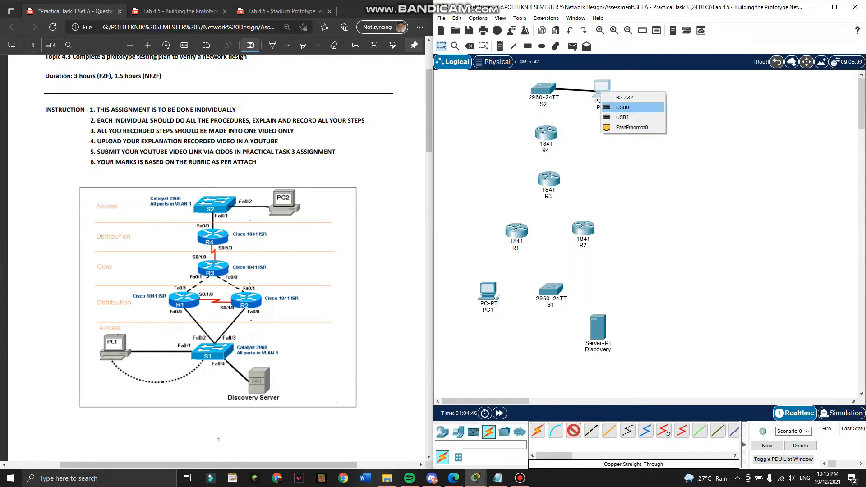
left_click(627, 128)
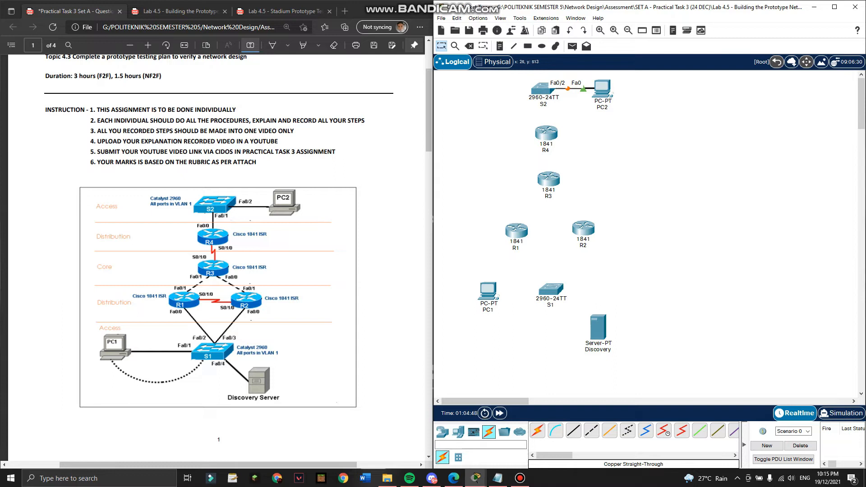
left_click(573, 431)
left_click(544, 92)
left_click(570, 110)
left_click(546, 132)
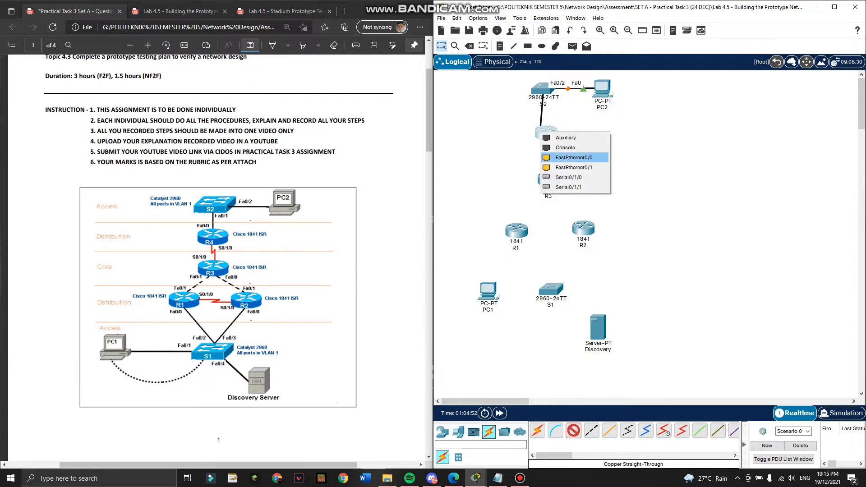
left_click(557, 150)
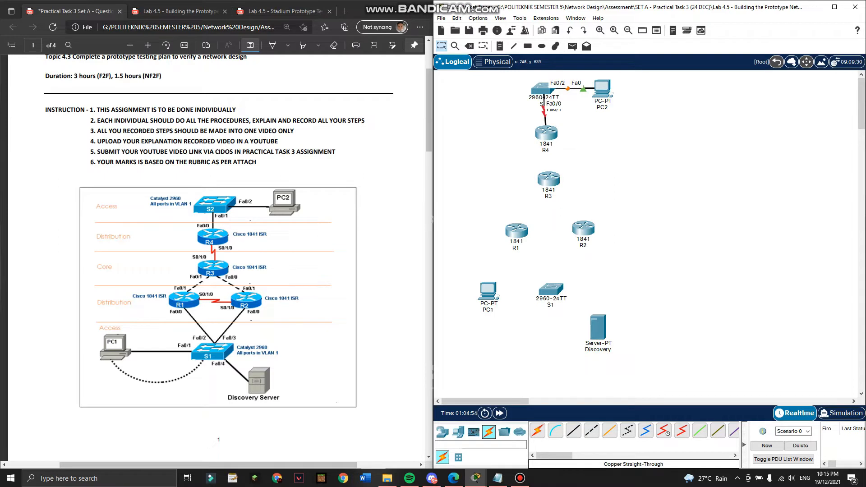
Link R4 Se0/1/0 to R3 Se0/1/0 with a serial DCE cable.
left_click(664, 431)
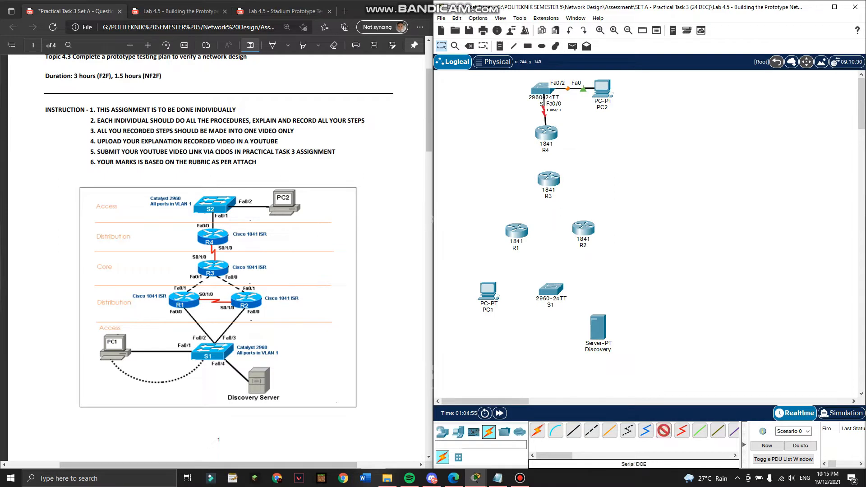
left_click(547, 134)
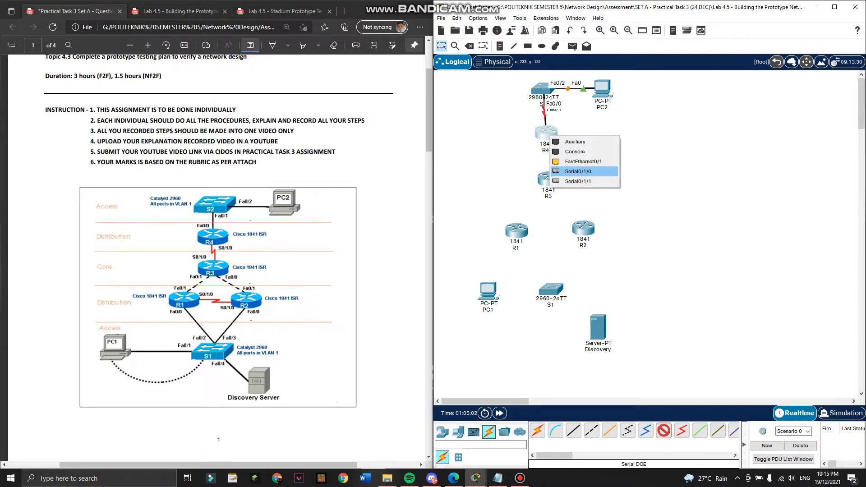
left_click(577, 171)
left_click(549, 178)
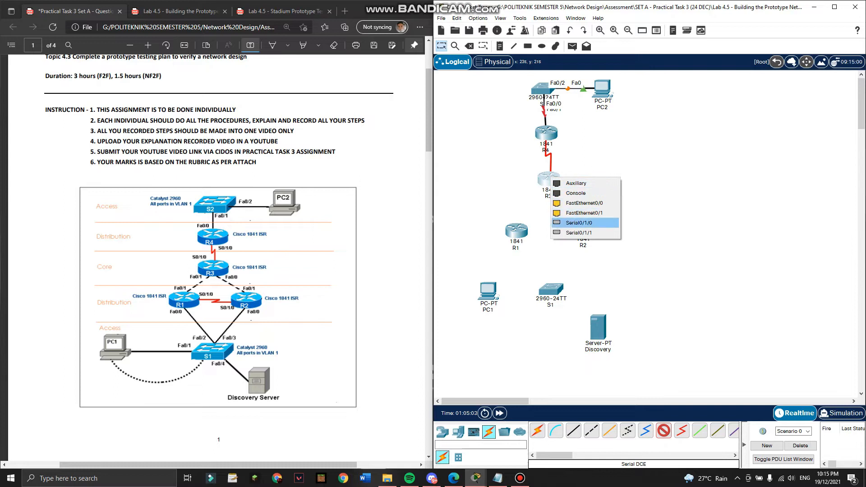
left_click(578, 222)
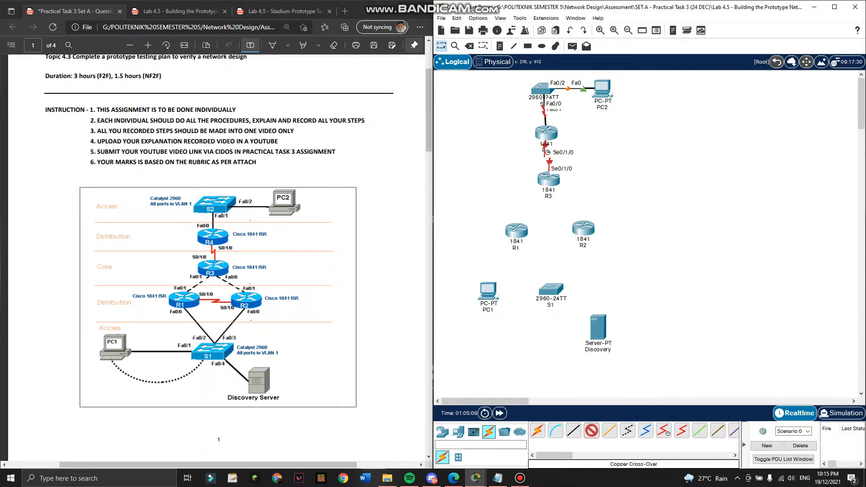
Cross-over cable R3 Fa0/1 to R1 Fa0/1 and R3 Fa0/0 to R2 Fa0/1.
left_click(550, 180)
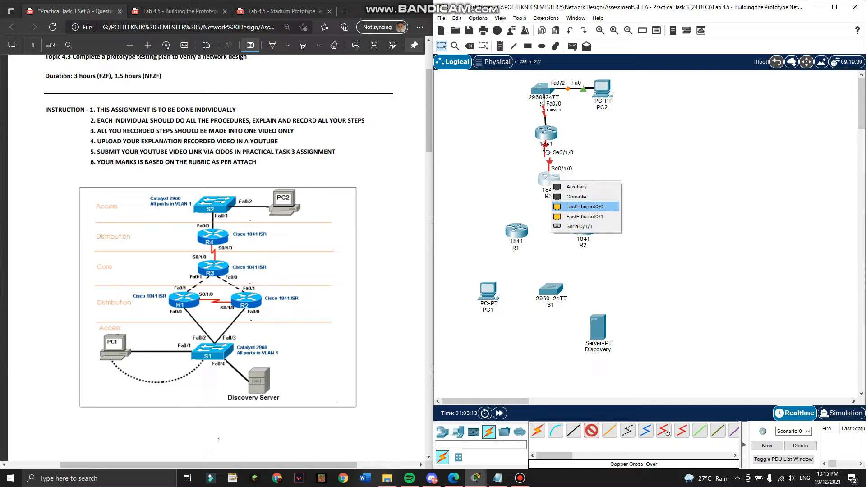
left_click(581, 207)
left_click(516, 230)
left_click(536, 262)
left_click(592, 430)
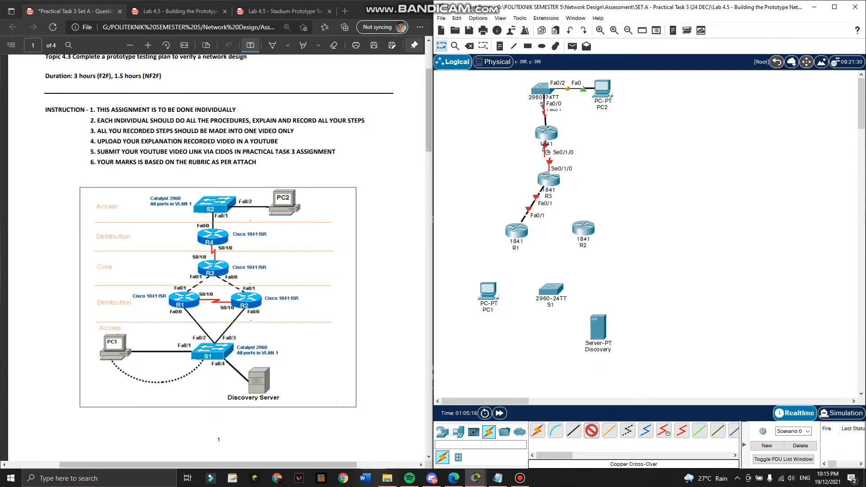
left_click(549, 179)
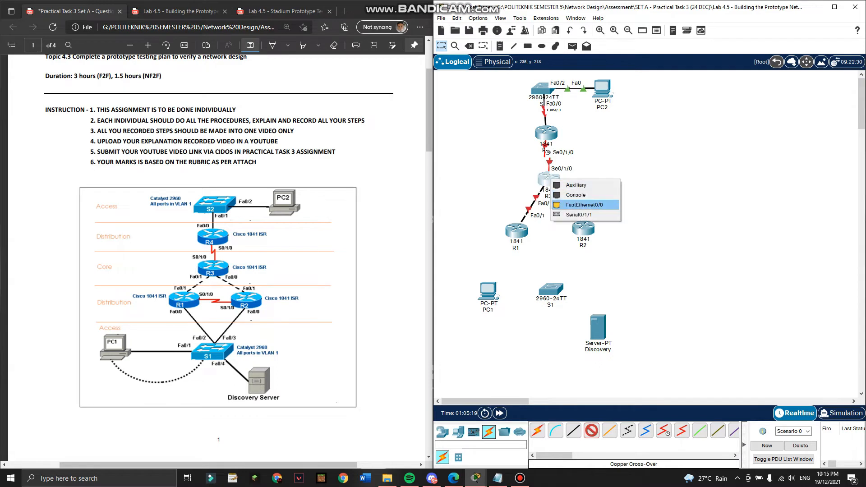
left_click(582, 205)
left_click(583, 224)
left_click(605, 251)
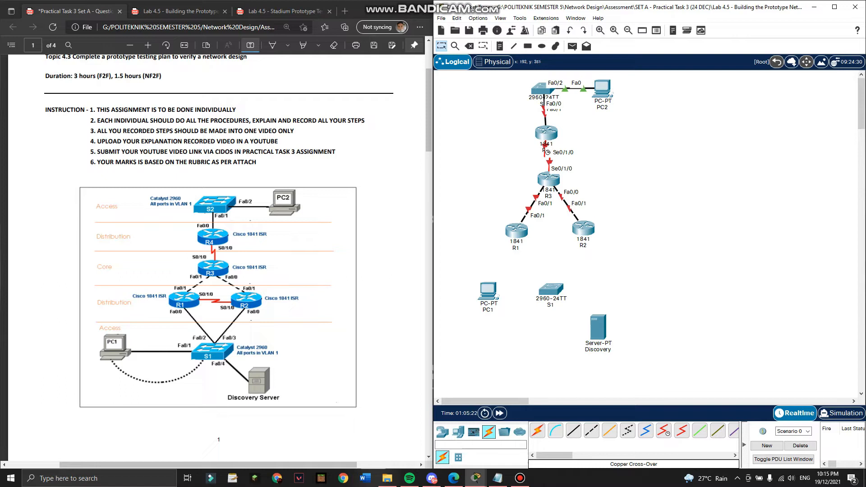
Link R1 Se0/1/0 to R2 Se0/1/0 with a serial DCE cable.
left_click(664, 430)
left_click(516, 232)
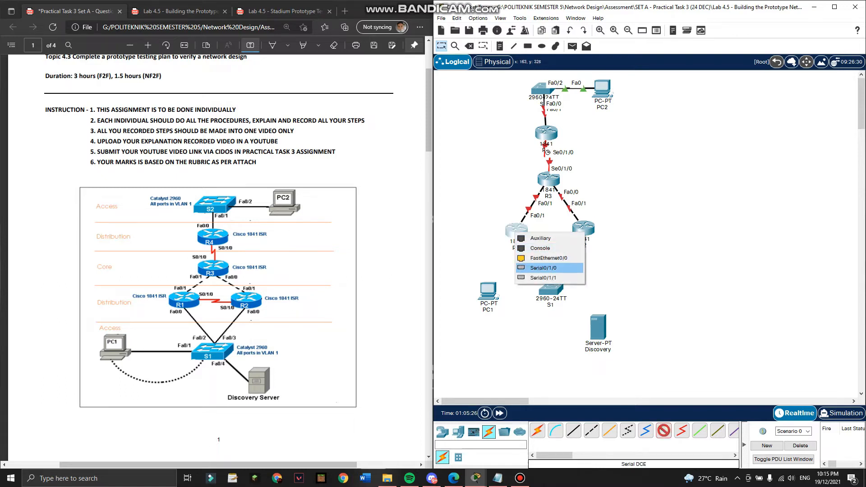
left_click(546, 267)
left_click(584, 229)
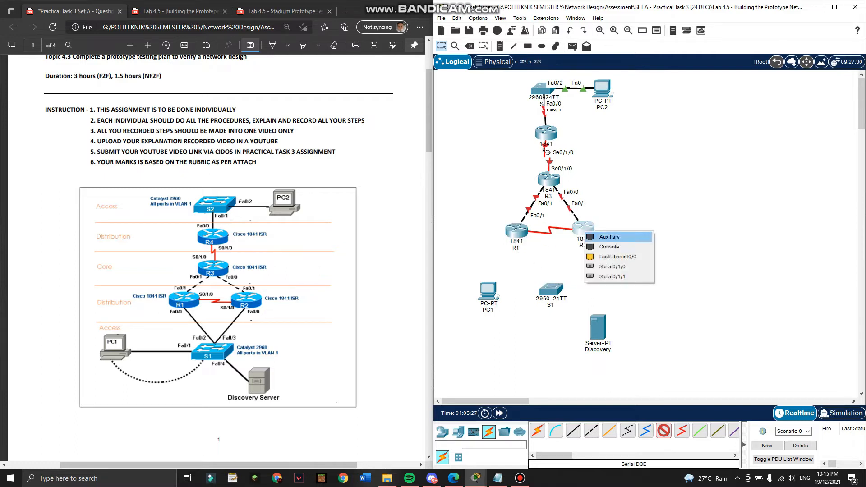
left_click(604, 266)
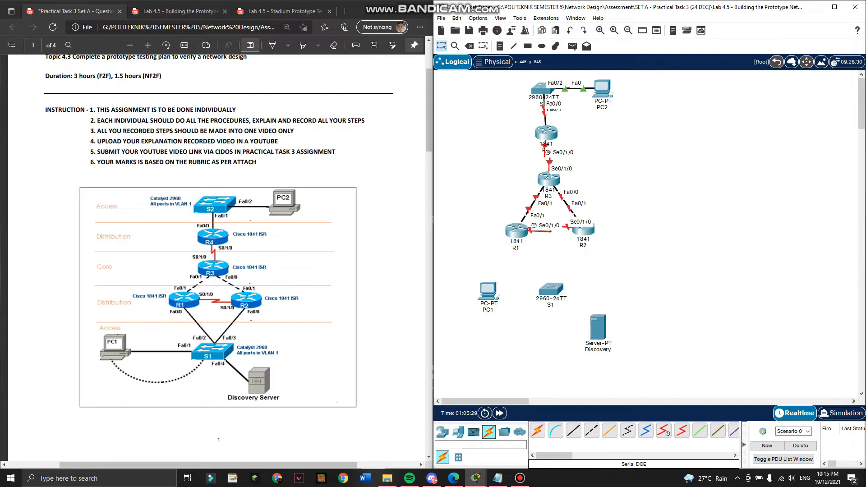
Connect R1 Fa0/0 to S1 Fa0/2 and R2 Fa0/0 to S1 Fa0/3 with straight-through cables.
left_click(573, 430)
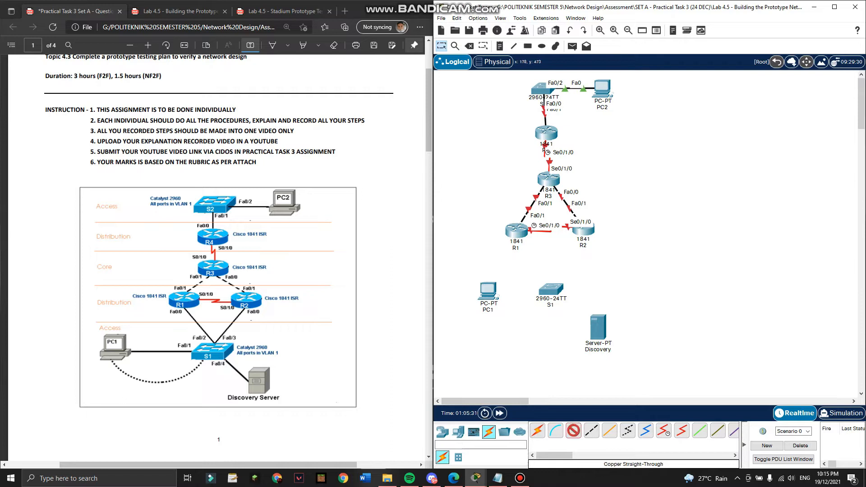
left_click(518, 228)
left_click(537, 257)
left_click(547, 284)
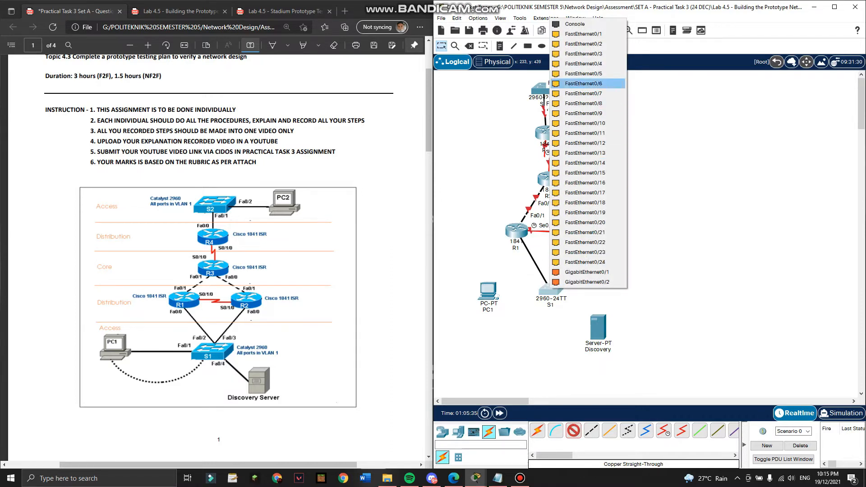
left_click(584, 44)
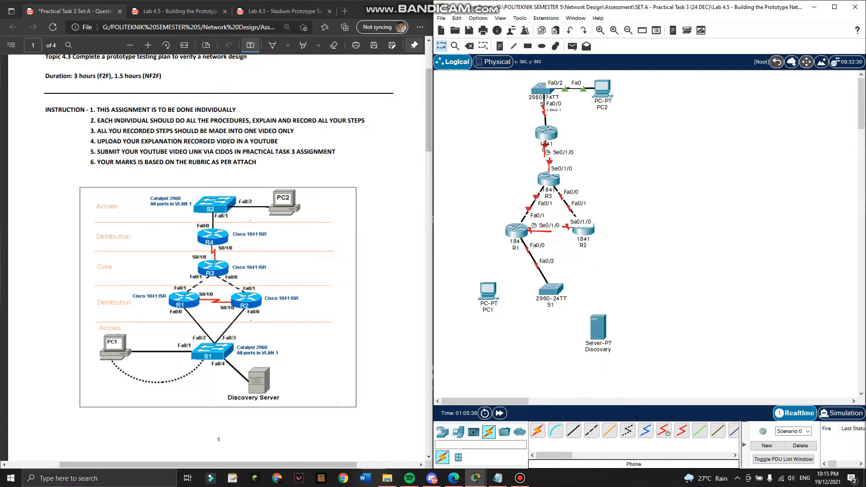
left_click(574, 431)
left_click(585, 231)
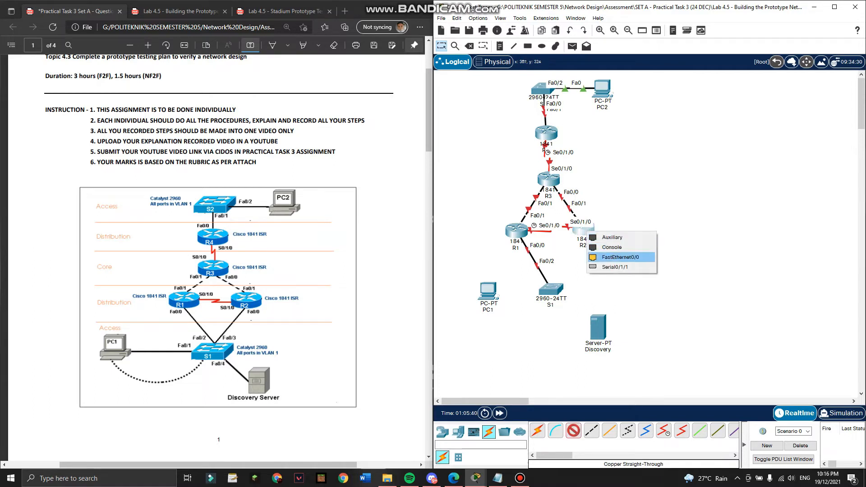
left_click(620, 257)
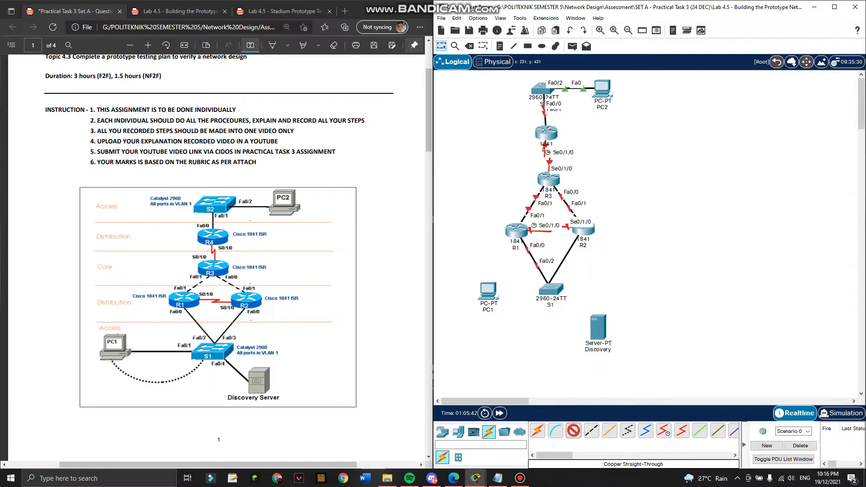
left_click(550, 289)
left_click(584, 54)
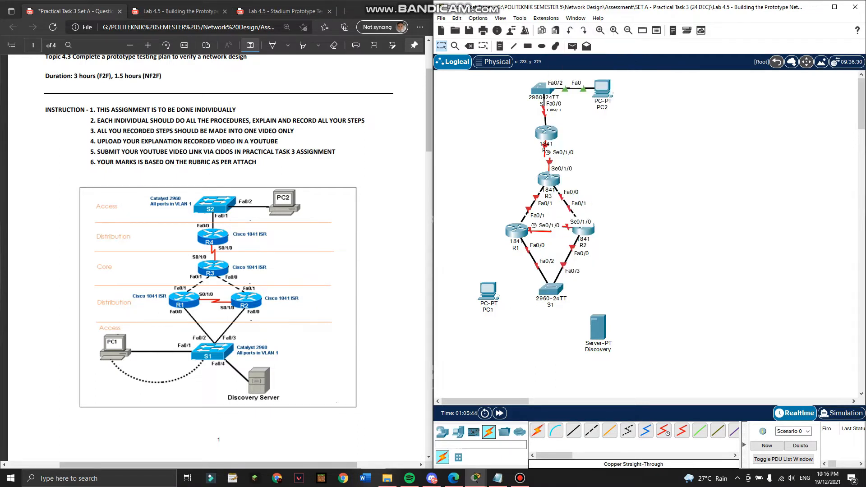
Connect PC1 Fa0 to S1 Fa0/1 and S1 Fa0/4 to the Discovery server's Fa0.
left_click(574, 431)
left_click(492, 290)
left_click(517, 325)
left_click(549, 289)
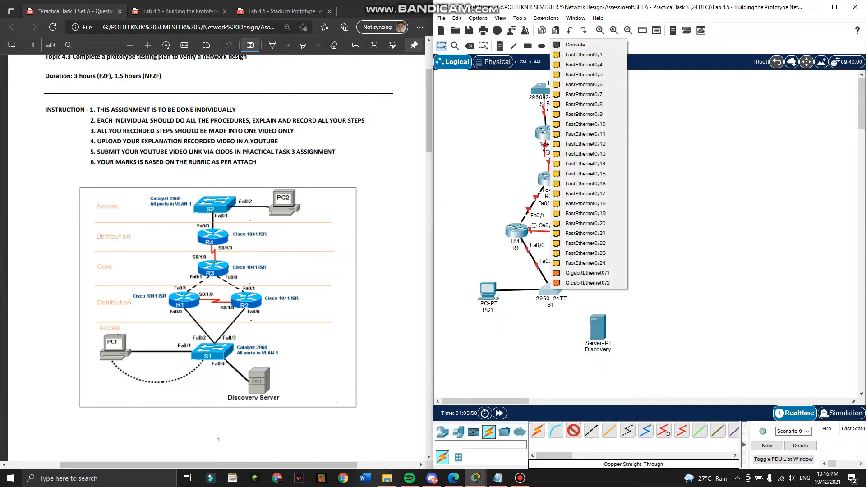
left_click(585, 54)
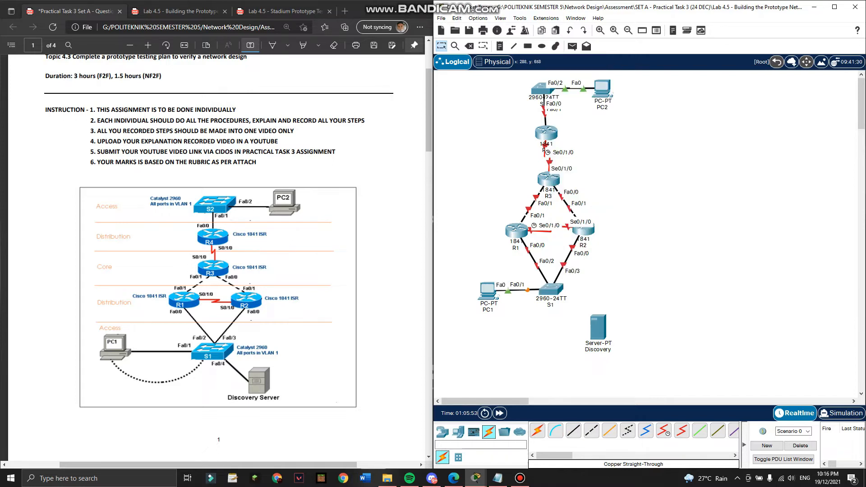
left_click(573, 430)
left_click(550, 288)
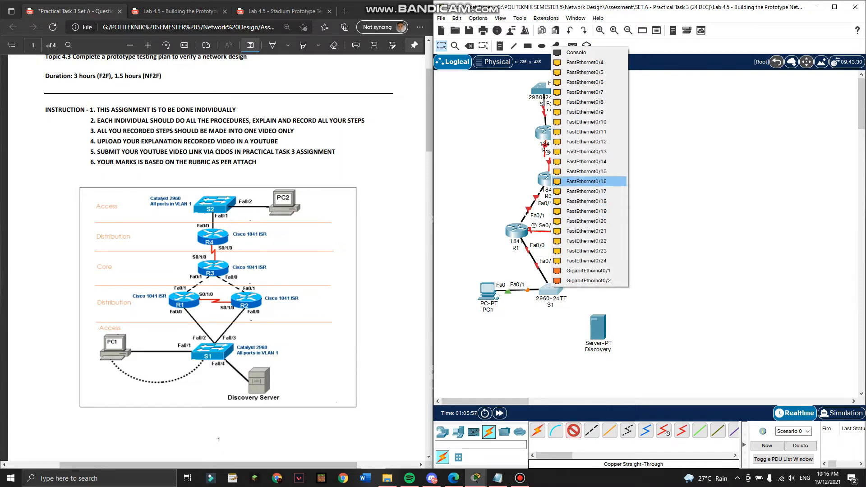
left_click(585, 63)
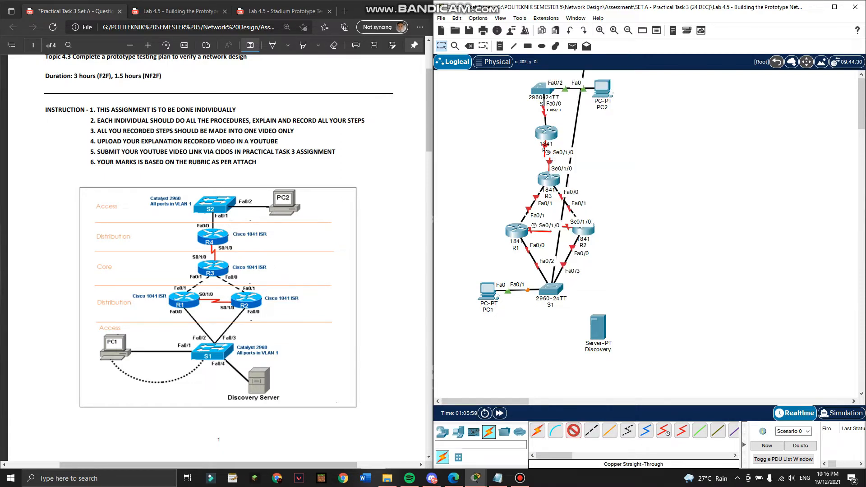
left_click(599, 327)
left_click(618, 333)
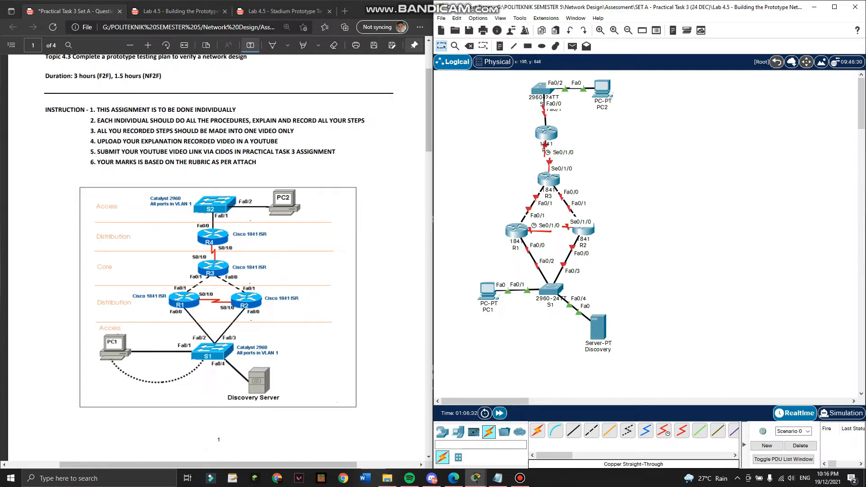
scroll(216, 257, "down", 8)
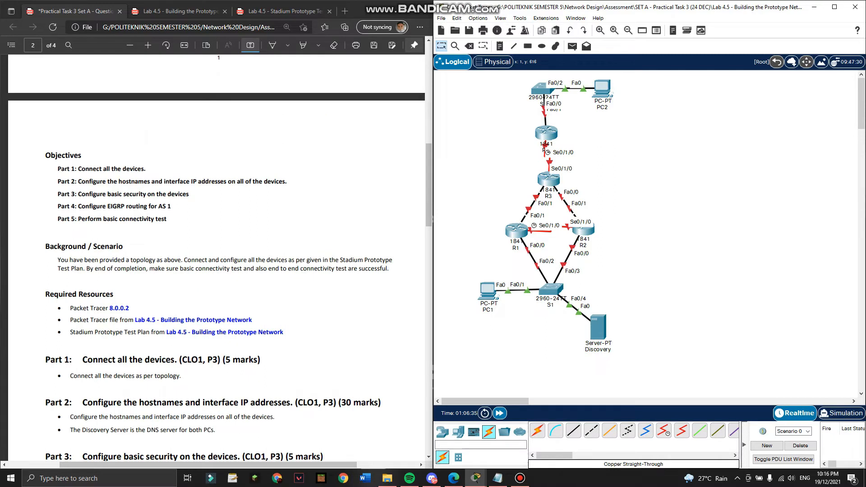
Scroll the PDF to Parts 3 and 4 and show the PT activity addressing table.
scroll(216, 257, "down", 3)
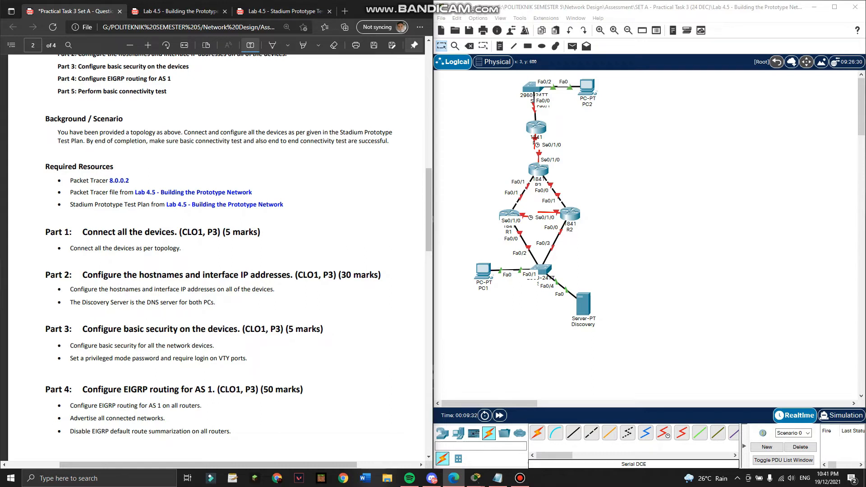
left_click(521, 479)
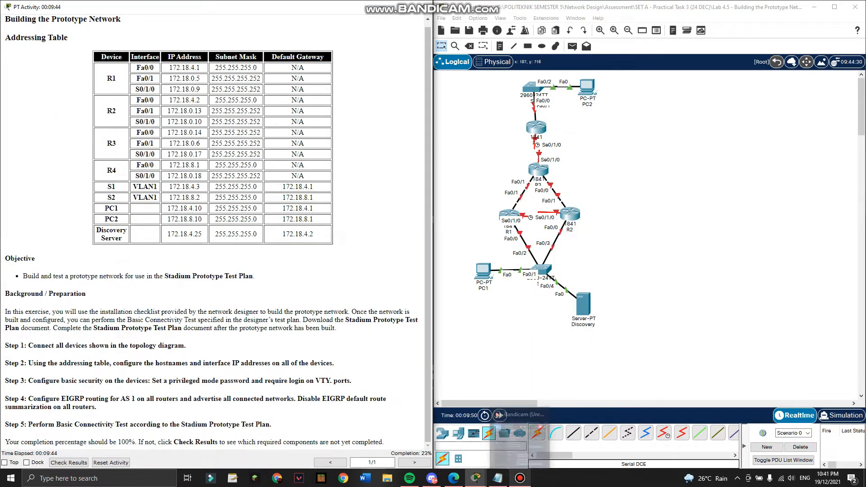
Bring up PC1's Desktop IP Configuration window beside the topology.
left_click(520, 478)
left_click(520, 478)
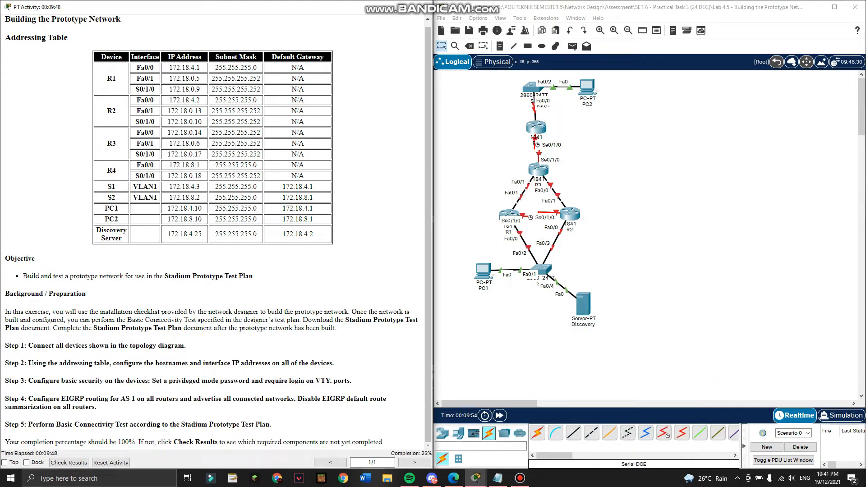
left_click(482, 273)
left_click_drag(374, 81, 548, 89)
left_click(525, 107)
left_click(489, 136)
Give PC1 address 172.18.4.10, mask 255.255.255.0 and gateway 172.18.4.1.
left_click(600, 169)
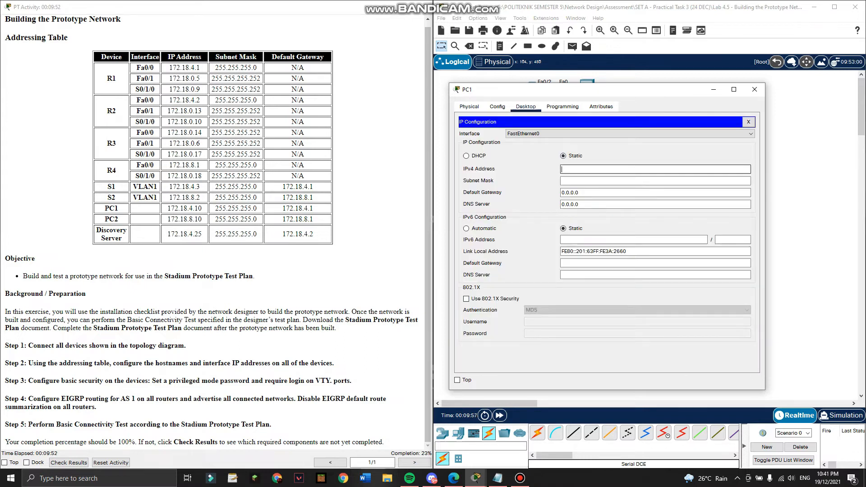
type("172.18.4.10")
key("Tab")
type("255.255.255.0")
key("Tab")
type("172/1")
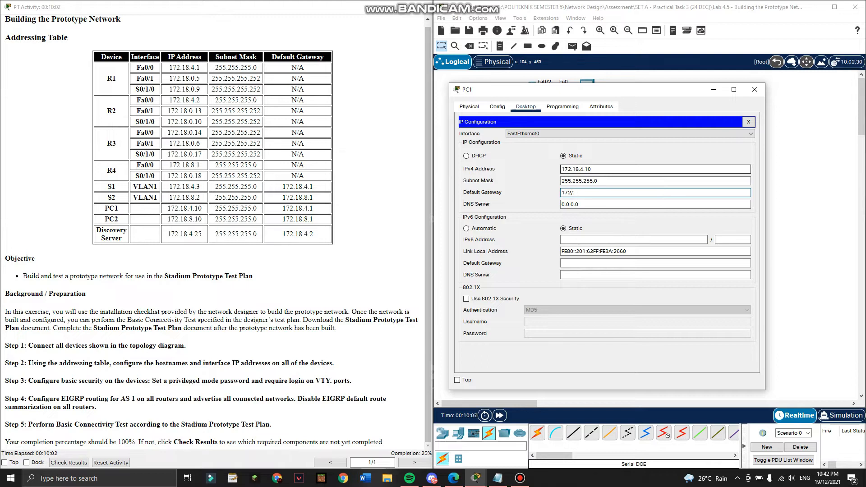
key("BackSpace")
key("BackSpace")
key("BackSpace")
type(".18.4.1")
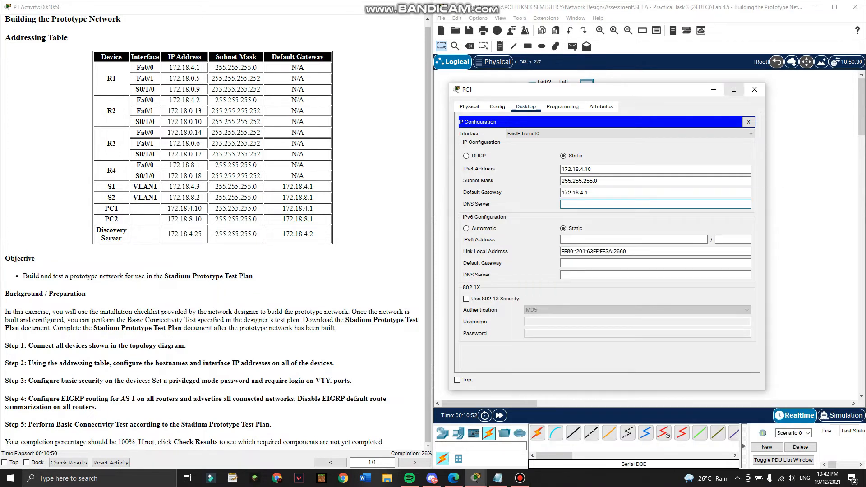
left_click(755, 89)
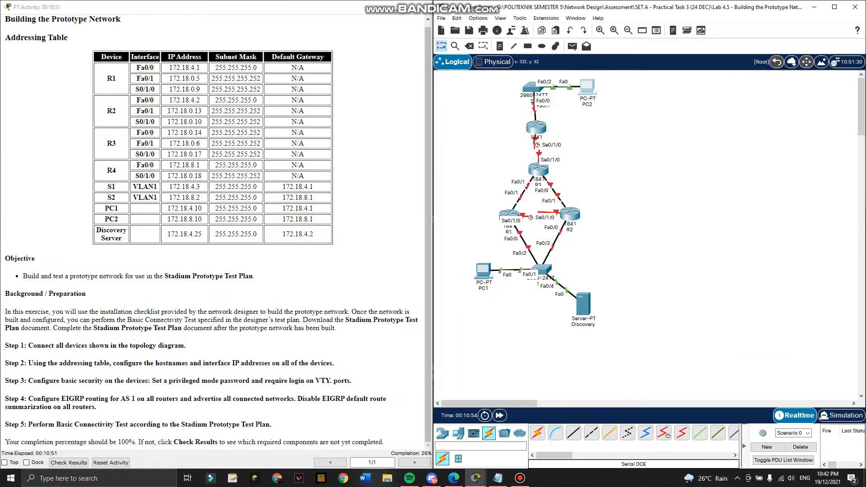
Give PC2 address 172.18.8.10 and mask 255.255.255.0, and begin the 172.18.8.1 gateway.
left_click(587, 86)
left_click(352, 98)
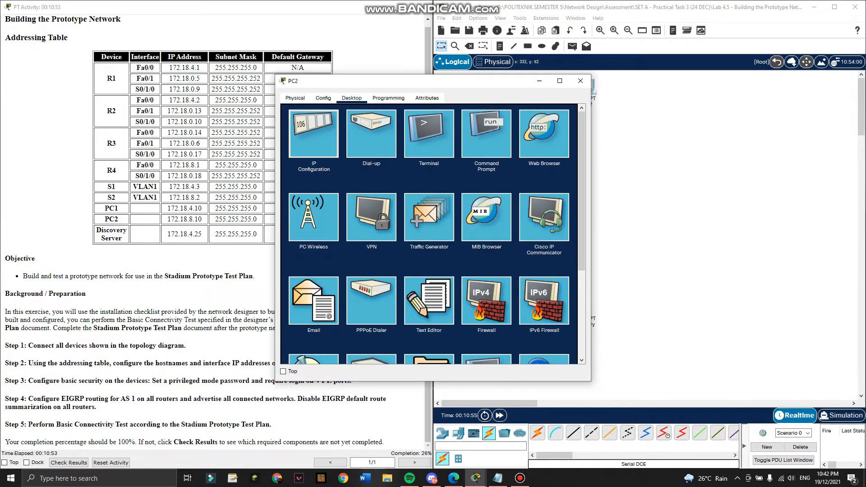
left_click(314, 133)
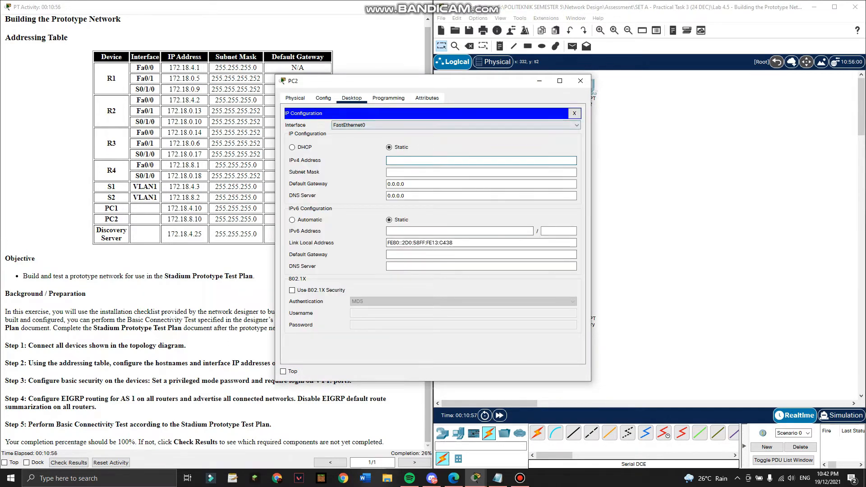
left_click_drag(415, 81, 497, 85)
type("172.18.")
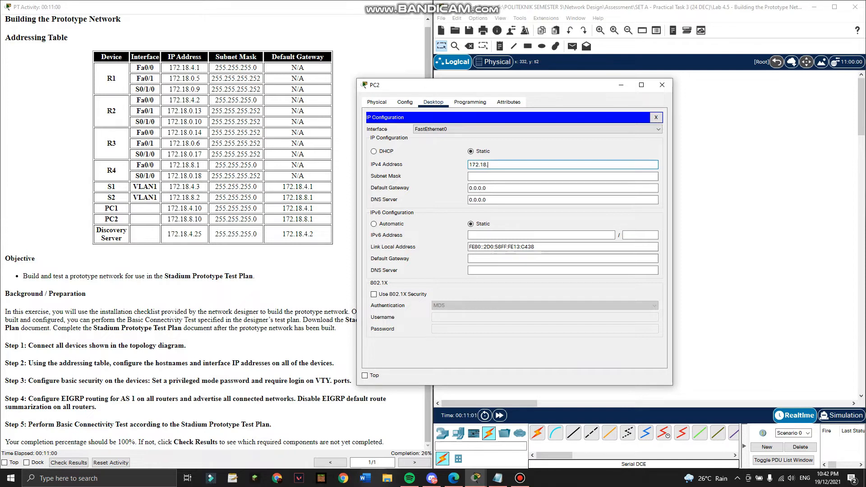
type("8.10")
key("Tab")
type("255.255.255.0")
key("Tab")
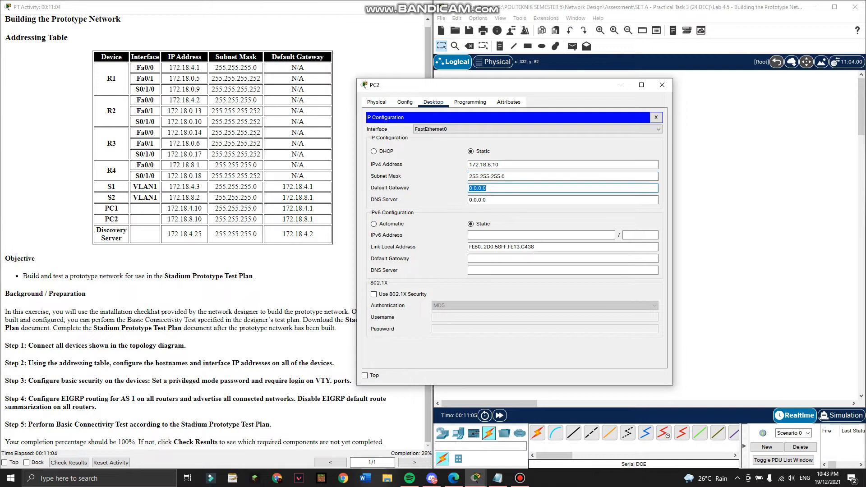
type("172.1")
type("8.")
type(".8")
key("BackSpace")
Finish PC2's gateway 172.18.8.1 and bring up the Discovery server's IP Configuration.
type("8.1")
left_click(662, 85)
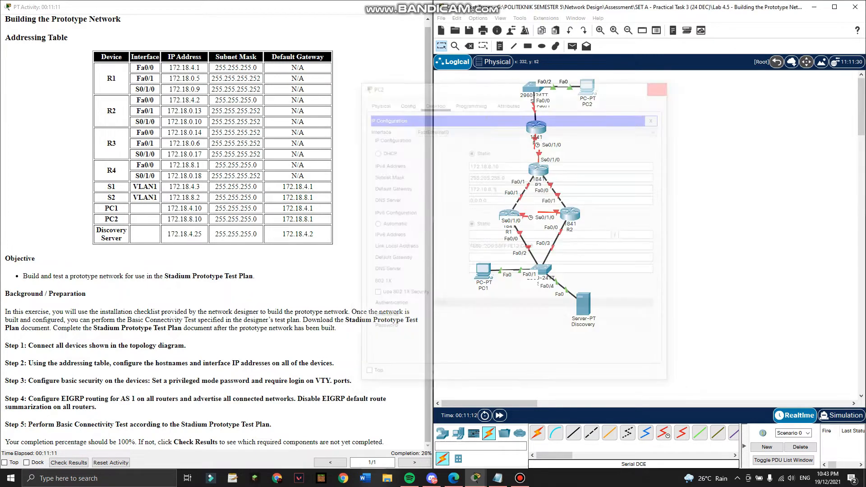
left_click(584, 305)
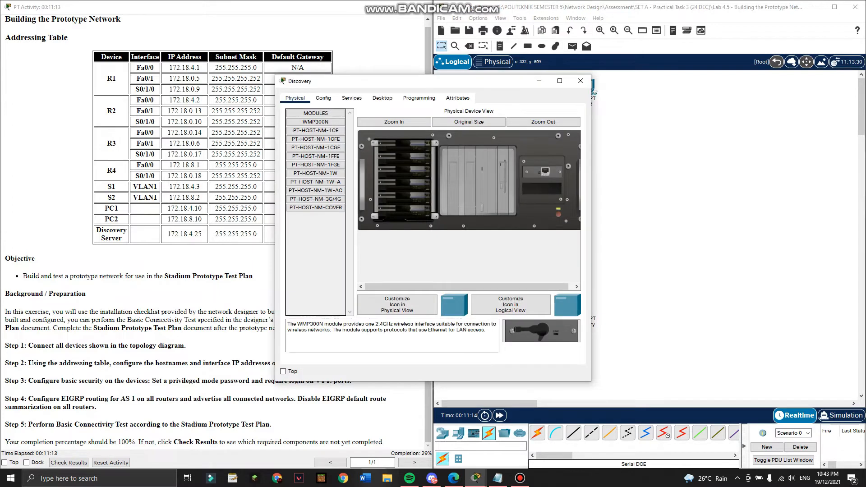
left_click_drag(392, 81, 551, 82)
left_click(541, 99)
left_click(473, 136)
Set the Discovery server to 172.18.4.25, mask 255.255.255.0, gateway 172.18.8.1.
left_click(582, 150)
type("172.1")
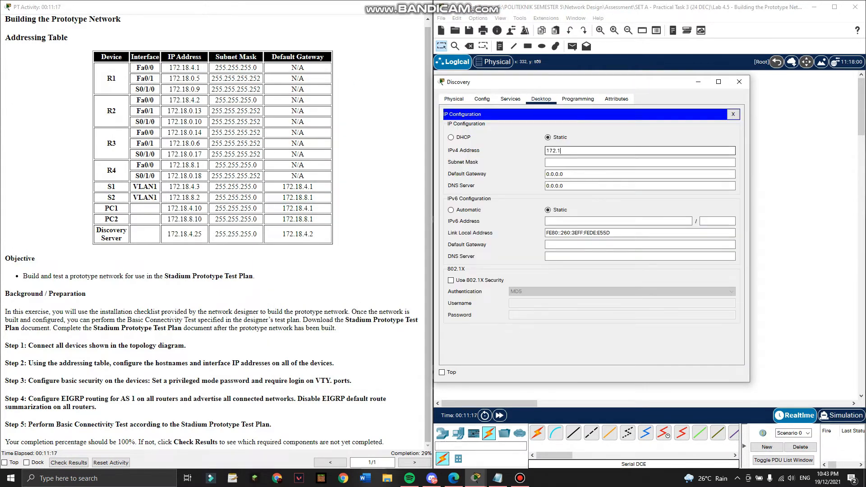
type("8.4.25")
key("Tab")
type("2655.255.255.0")
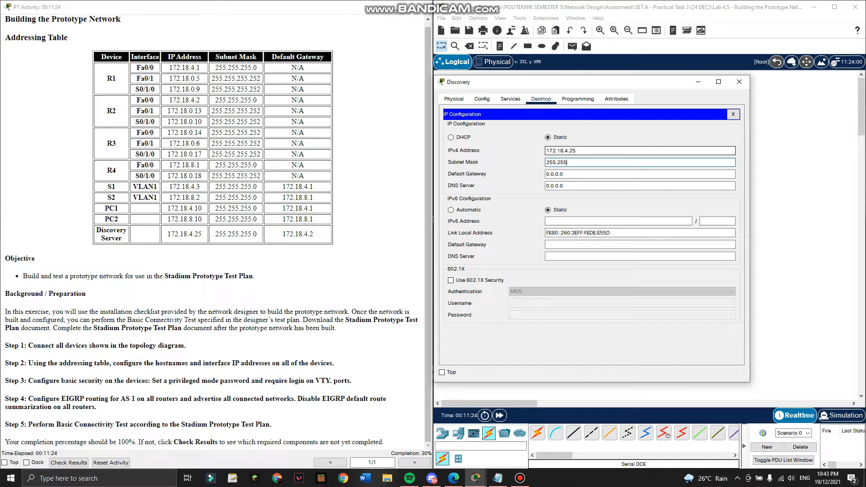
key("Tab")
type("1721")
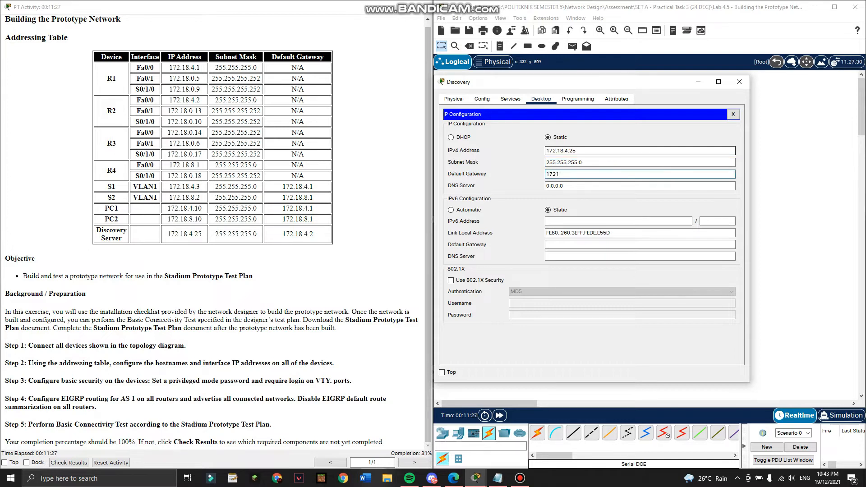
key("BackSpace")
type(".18.8.1")
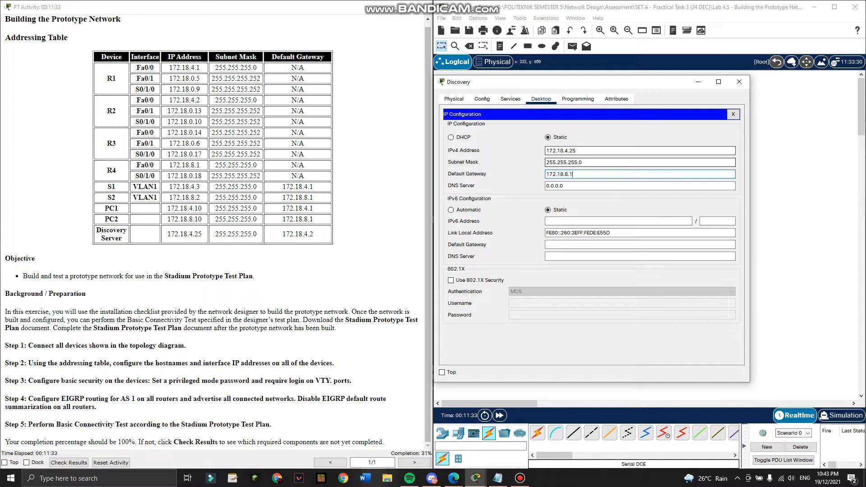
left_click(739, 82)
left_click(483, 271)
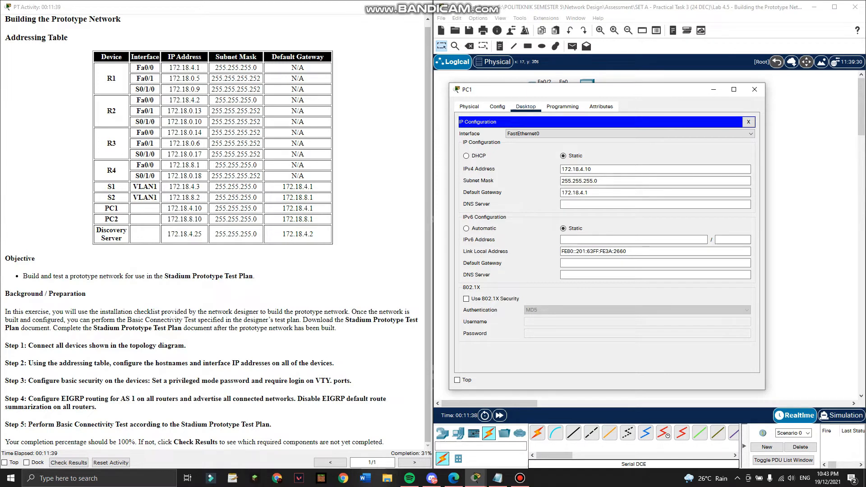
Set PC1's DNS server to 172.18.4.25.
left_click(656, 205)
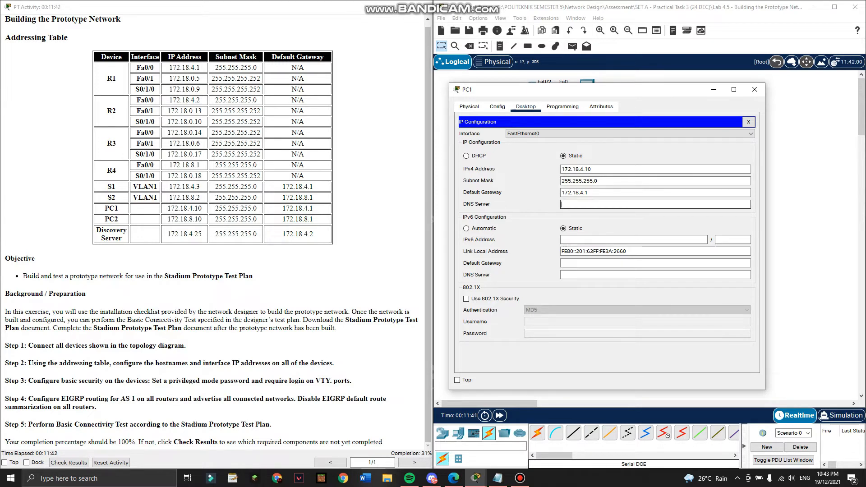
type("172.18.4.25")
left_click(630, 133)
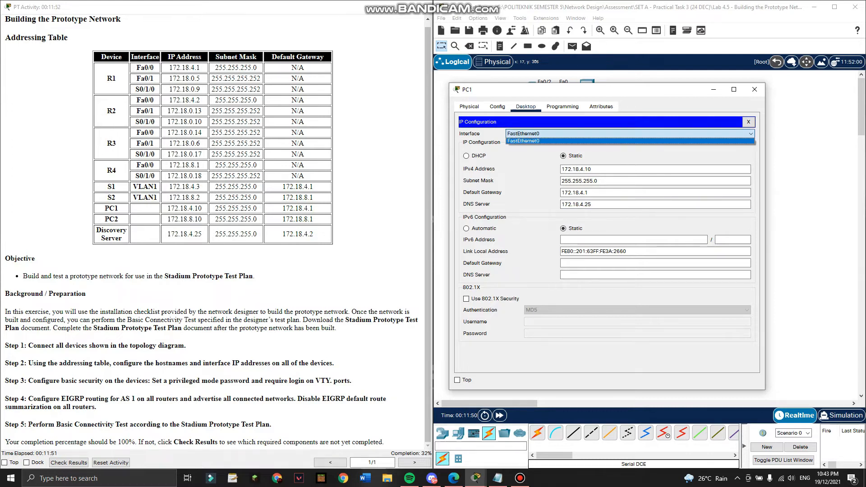
left_click(755, 90)
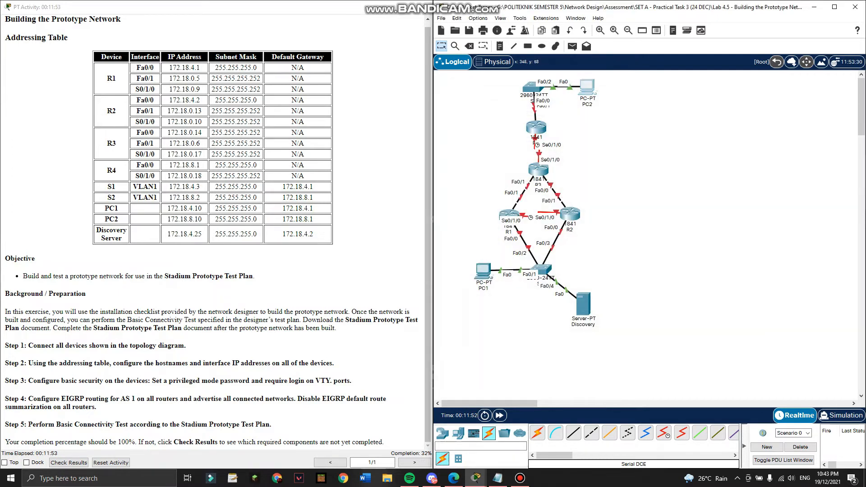
Replace PC2's DNS server value with 172.18.4.25.
left_click(587, 86)
left_click(315, 137)
double_click(396, 196)
type("172.18")
key("BackSpace")
type("8.4.25")
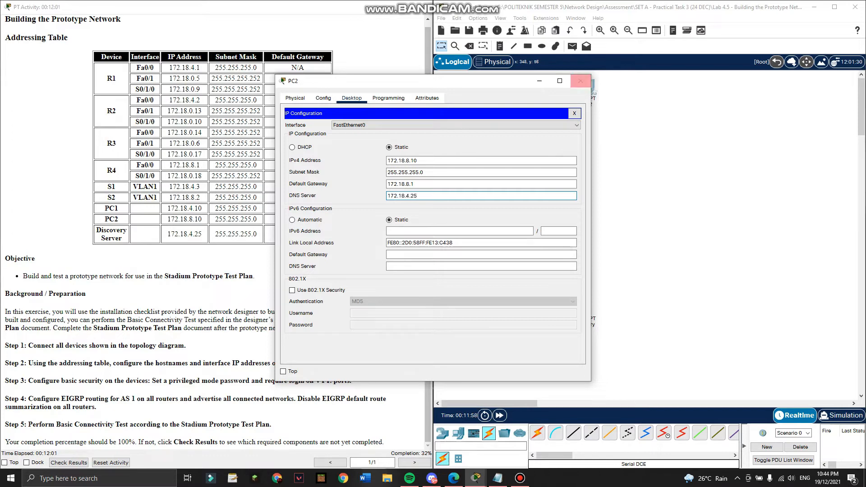
Close PC2's configuration window.
left_click(581, 81)
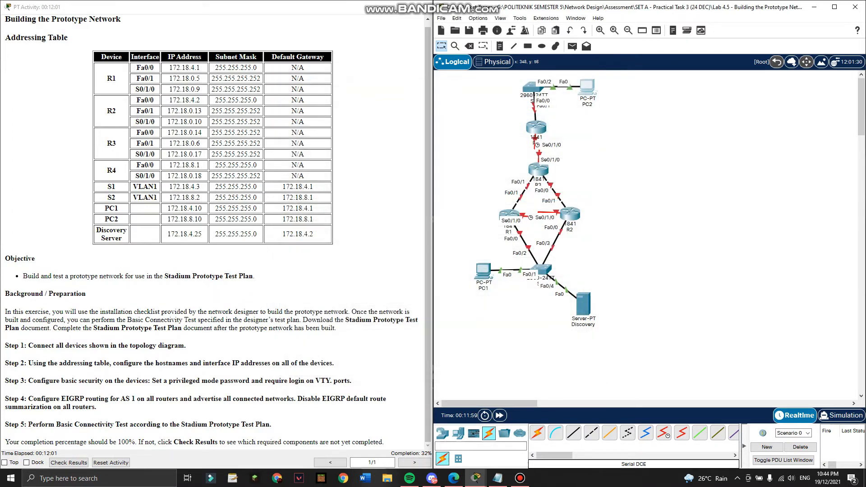
mouse_move(520, 479)
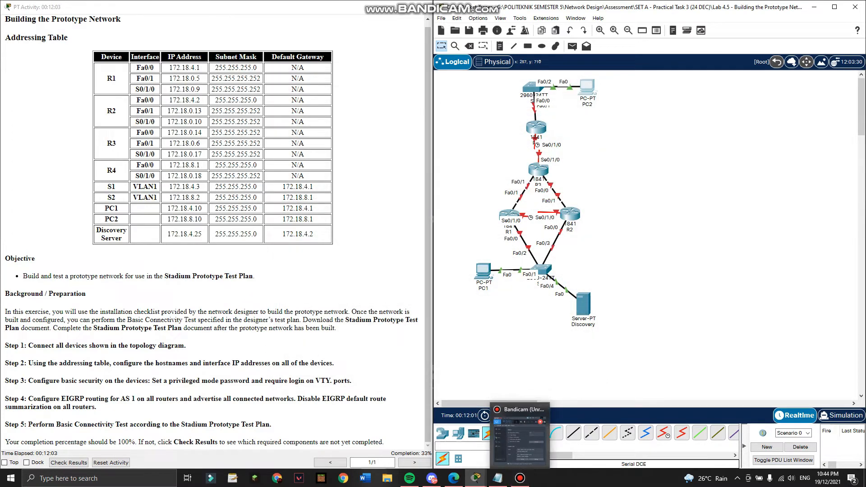
left_click(520, 478)
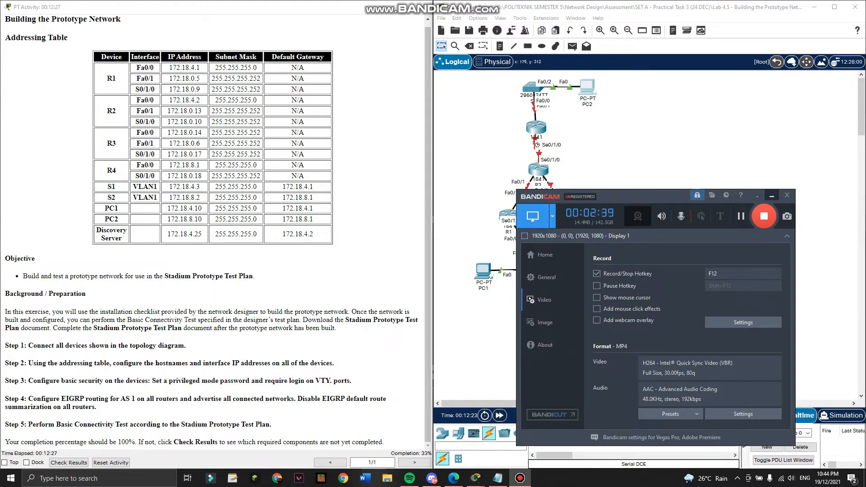
left_click(772, 196)
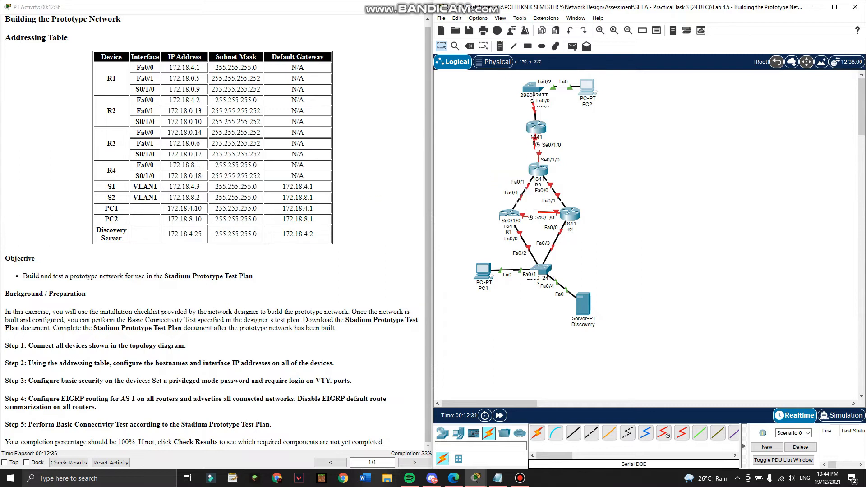
Open R1's command line and place its window beside the configuration notes.
left_click(506, 213)
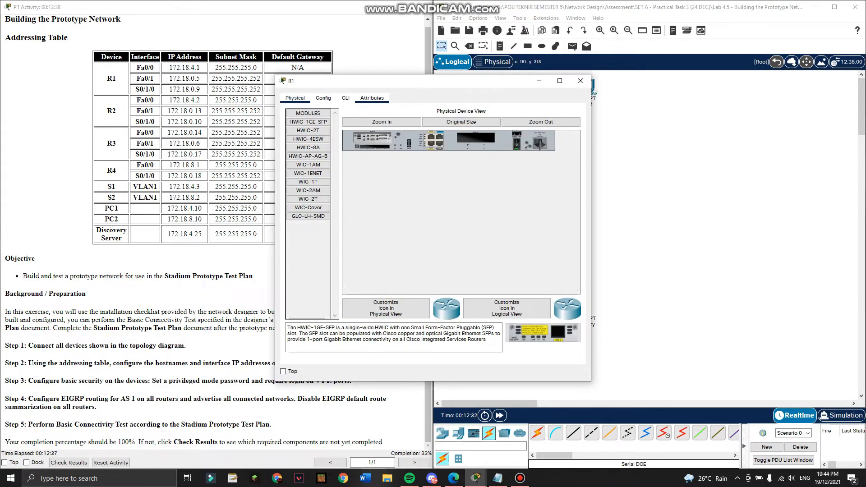
left_click(345, 98)
left_click(498, 478)
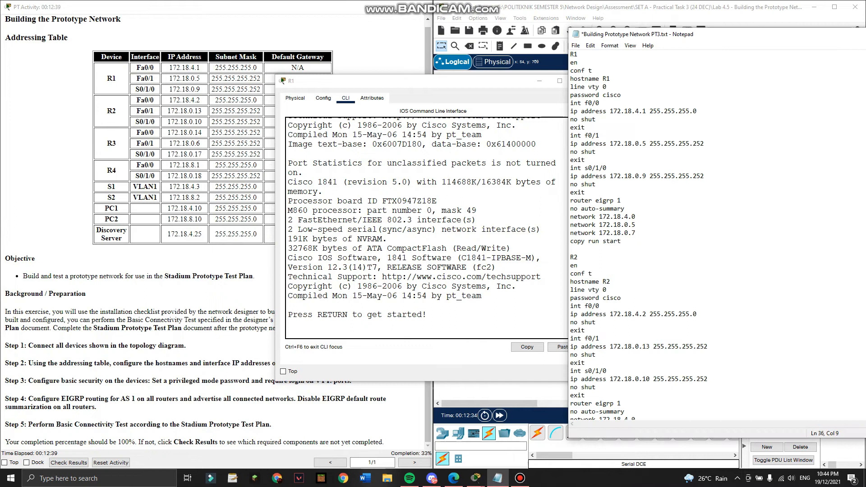
left_click_drag(446, 82, 299, 78)
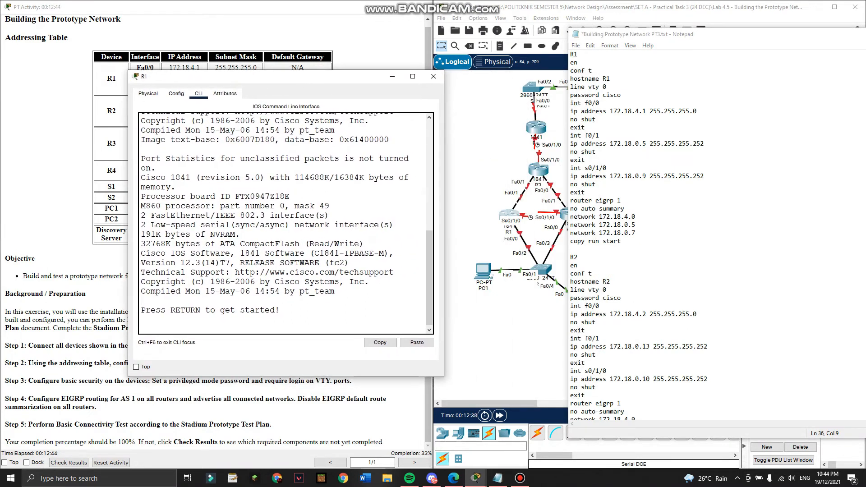
Enter global configuration mode on R1 and set its hostname to R1.
key("Return")
key("Return")
type("conf t")
key("Return")
type("hos")
key("BackSpace")
key("BackSpace")
key("BackSpace")
type("en")
key("Return")
type("conft")
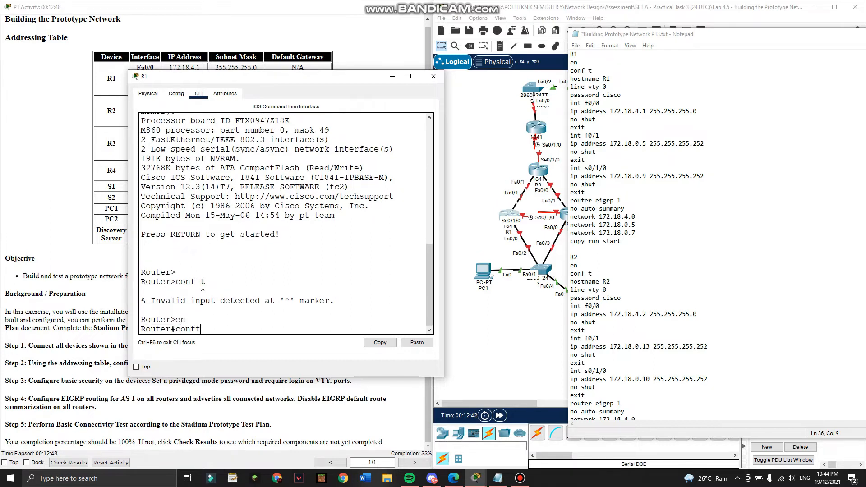
key("BackSpace")
type("t")
key("Return")
type("hostname R1")
key("Return")
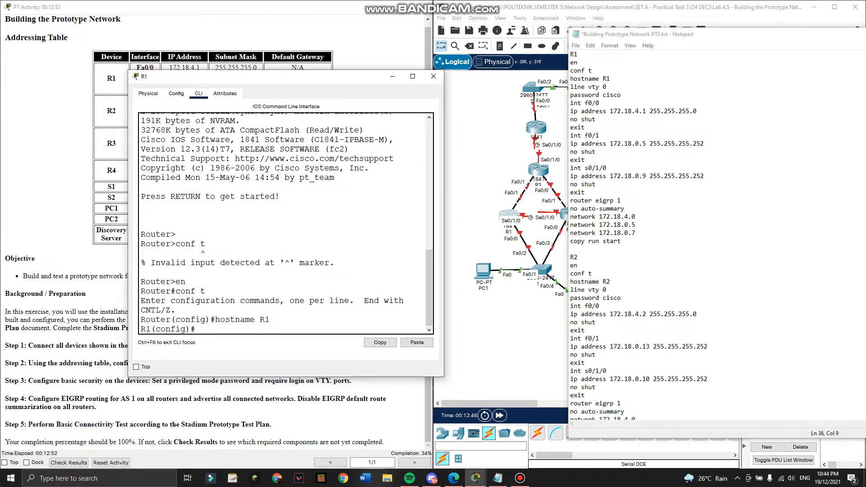
Paste R1's Fa0/0, Fa0/1 and Serial0/1/0 interface commands from the notes, then close R1.
left_click_drag(571, 102, 584, 192)
key("super+c")
key("alt+Tab")
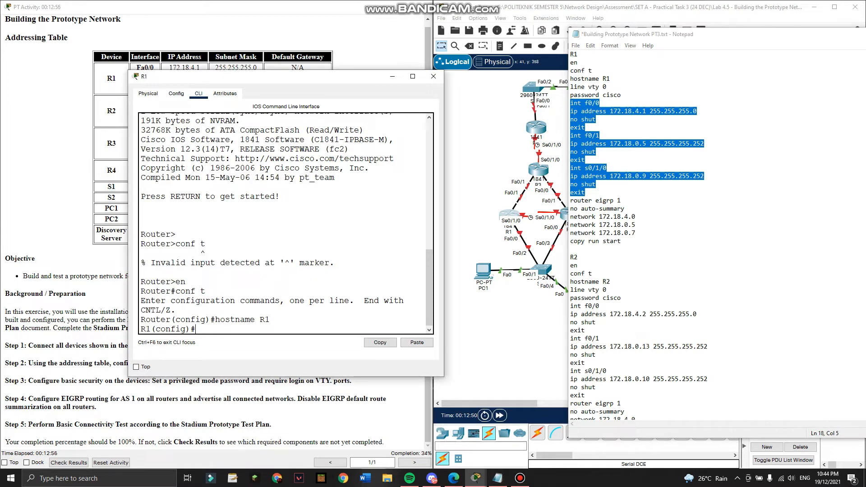
left_click(416, 343)
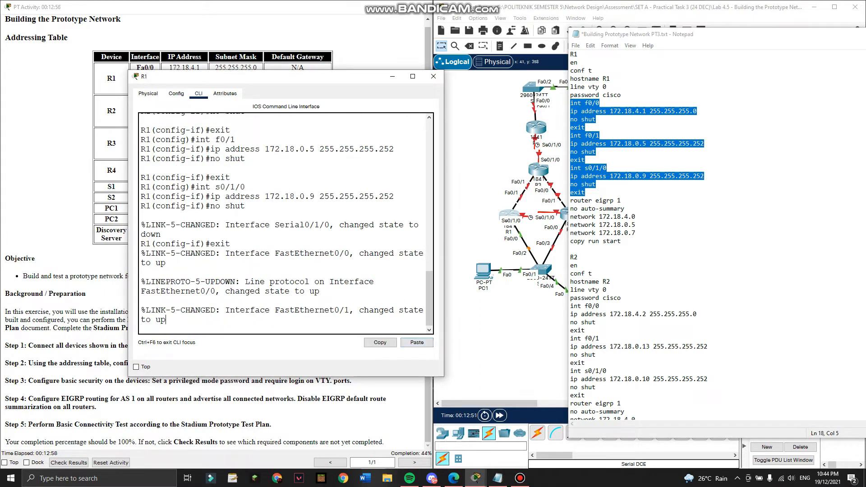
left_click(434, 76)
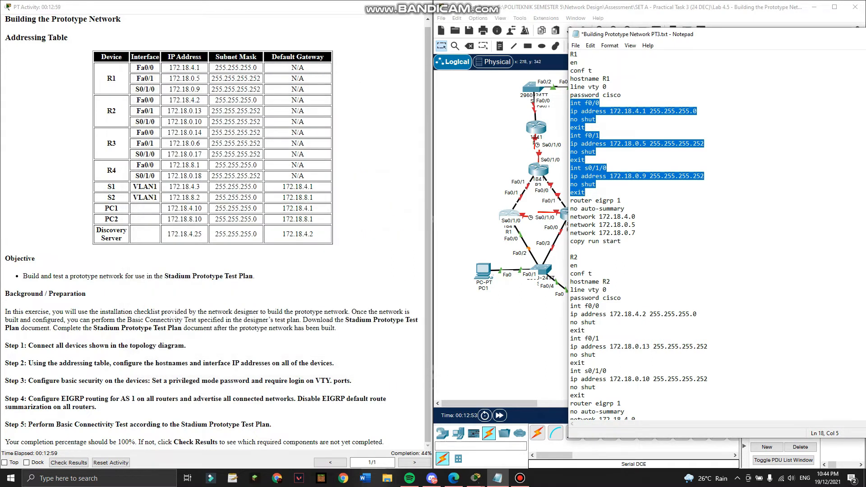
left_click(563, 215)
On R2's command line, run EN and CONF T, then set hostname R2.
left_click(345, 98)
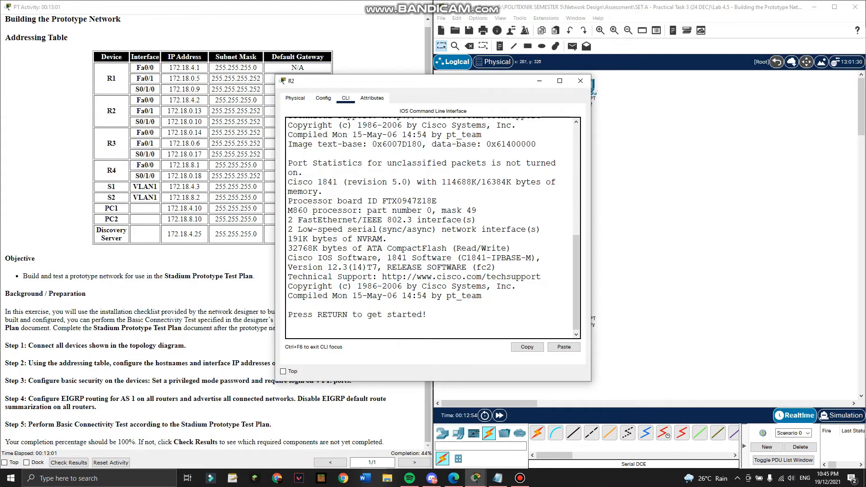
left_click(520, 478)
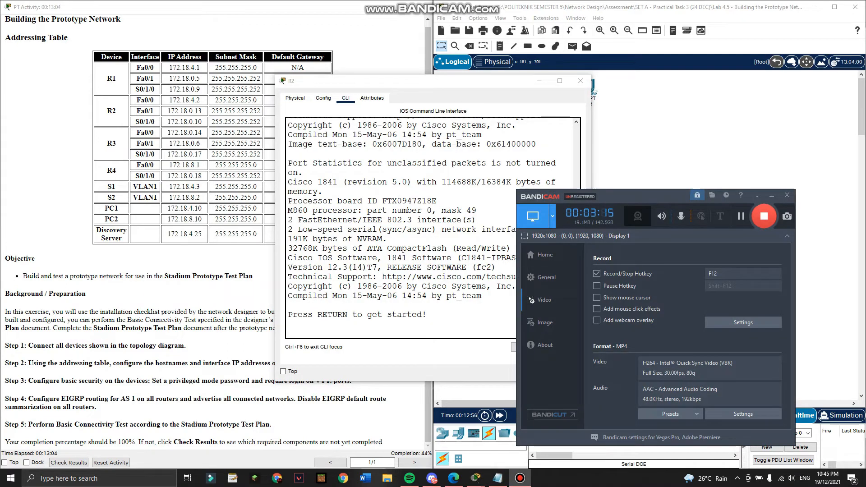
left_click(771, 195)
key("Return")
key("Return")
type("E")
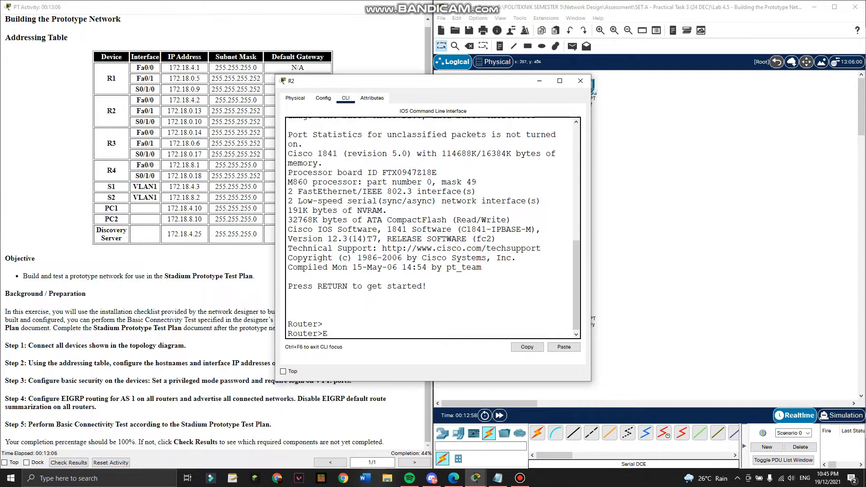
type("N")
key("Return")
type("CONF T")
key("Return")
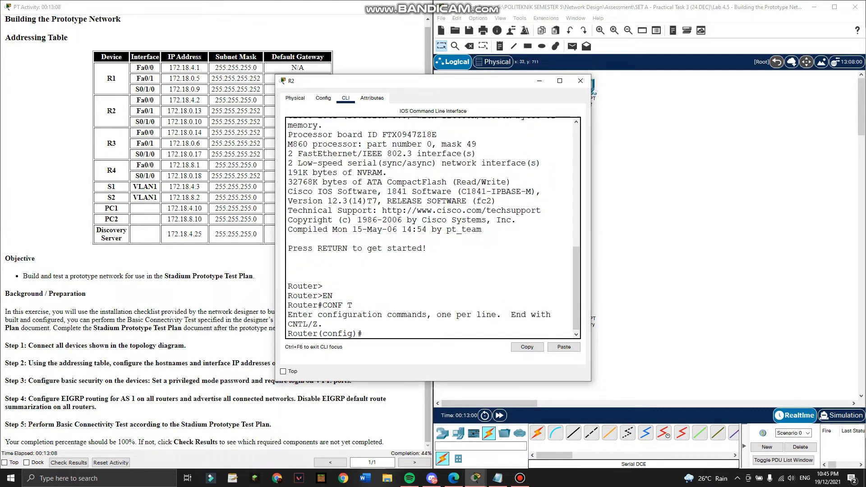
type("hostname R2")
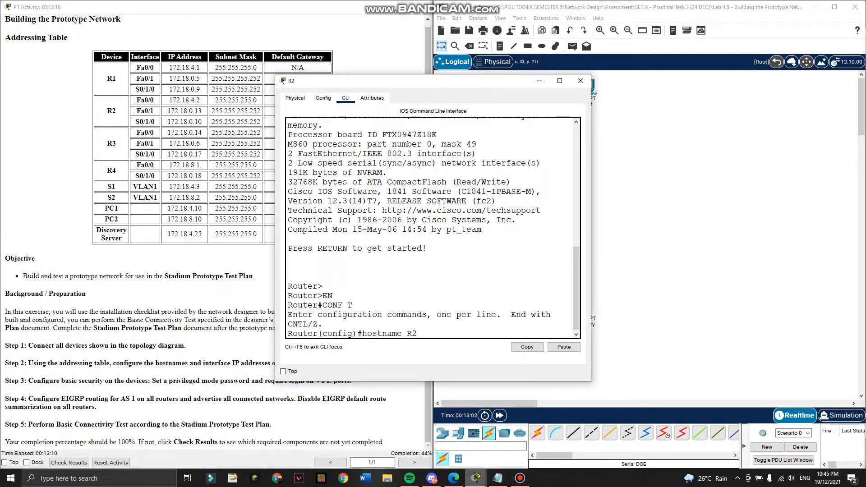
key("Return")
Copy R2's Fa0/0, Fa0/1 and Serial0/1/0 interface block from the notes into R2.
left_click(498, 478)
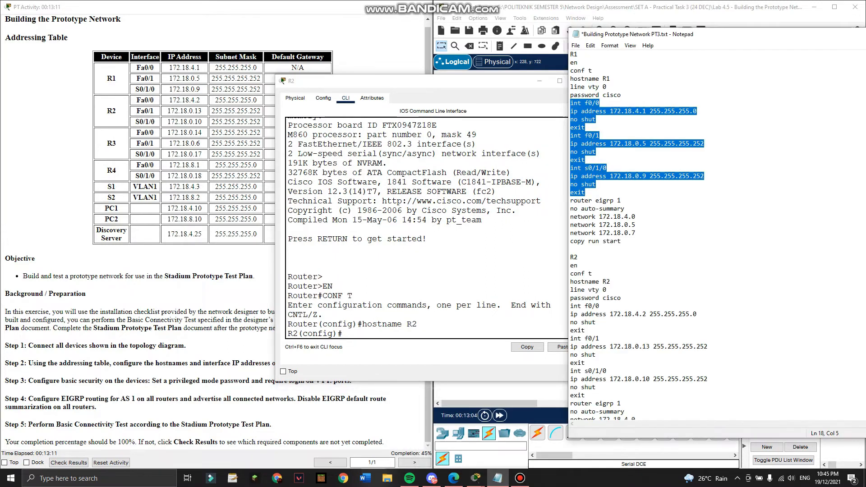
scroll(717, 234, "down", 4)
left_click_drag(570, 209, 585, 297)
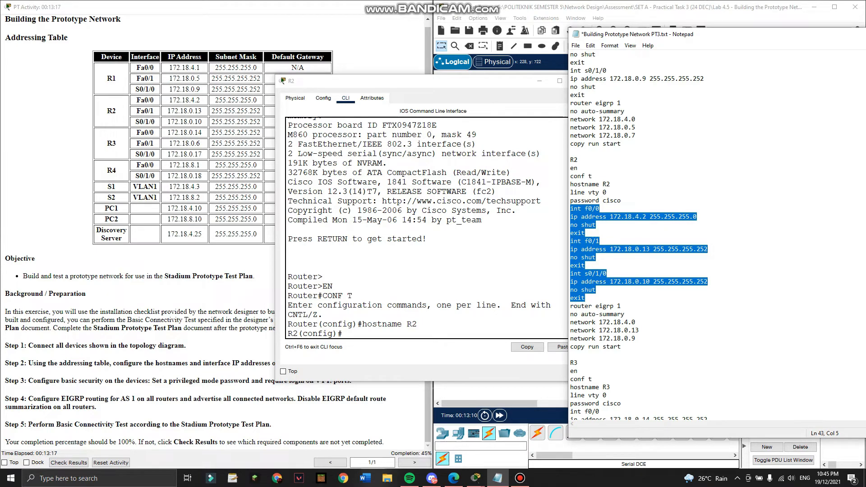
key("ctrl+c")
left_click(563, 347)
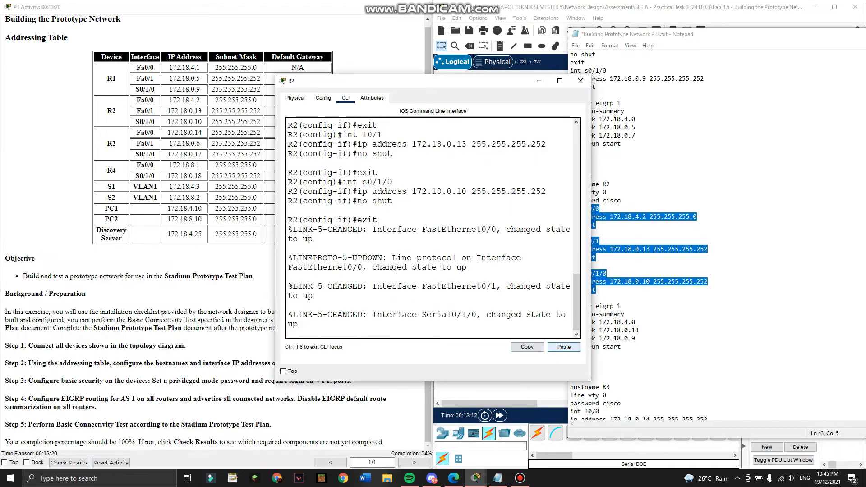
key("Return")
key("Return")
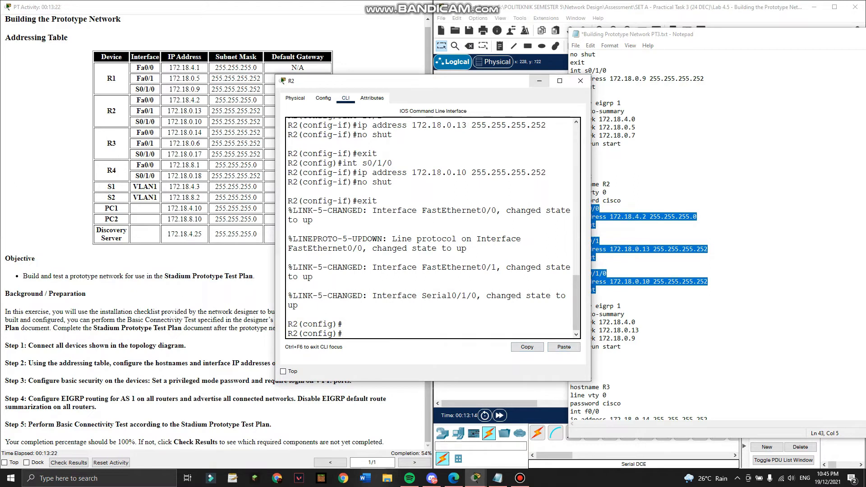
Minimise R2's window and reposition the configuration notes window.
left_click(538, 82)
left_click_drag(687, 36, 773, 73)
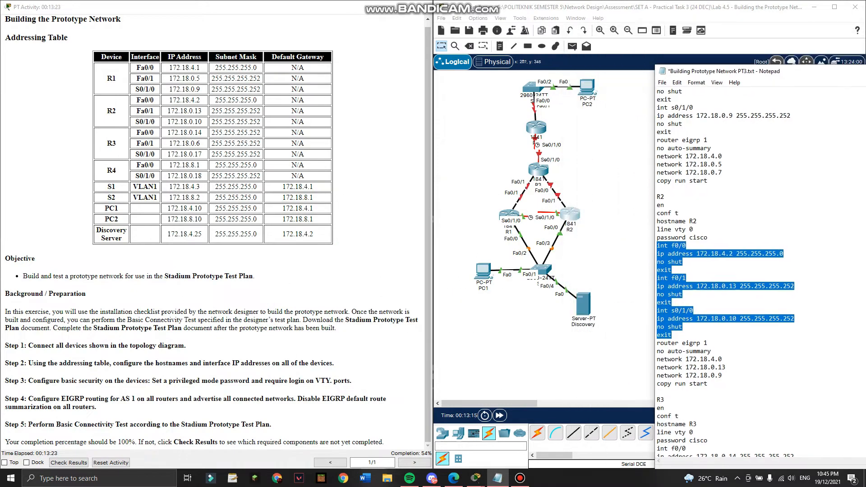
left_click_drag(723, 78, 680, 54)
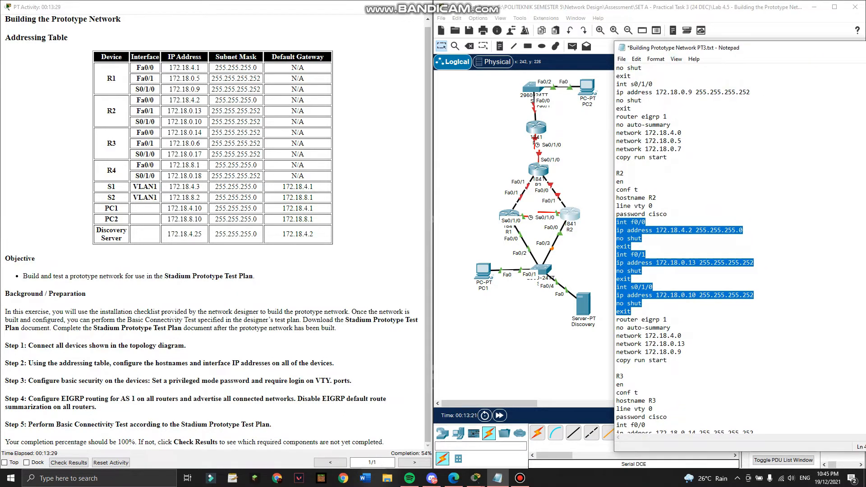
left_click(538, 169)
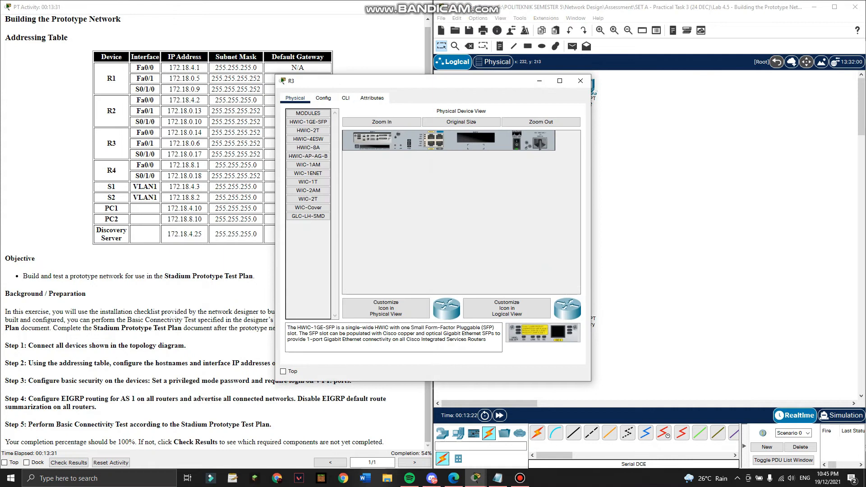
Set R3's hostname to R3 after correcting a mistyped ENC command.
left_click(345, 98)
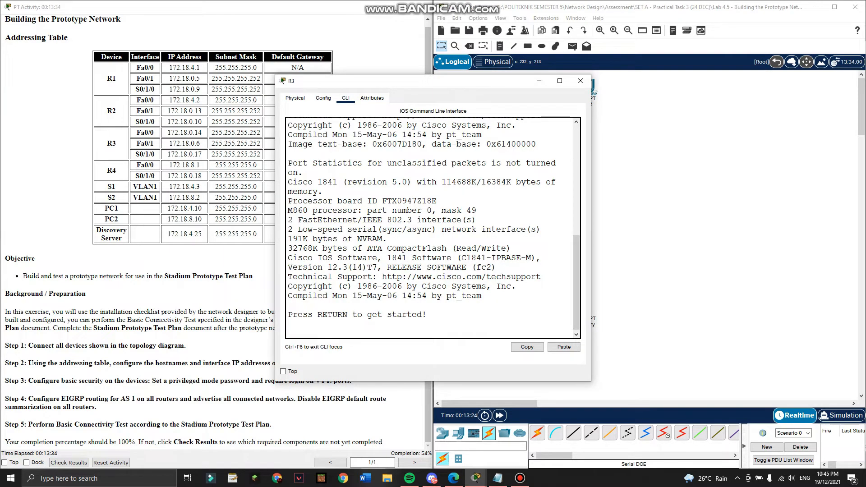
key("Return")
key("Return")
type("ENC")
key("Return")
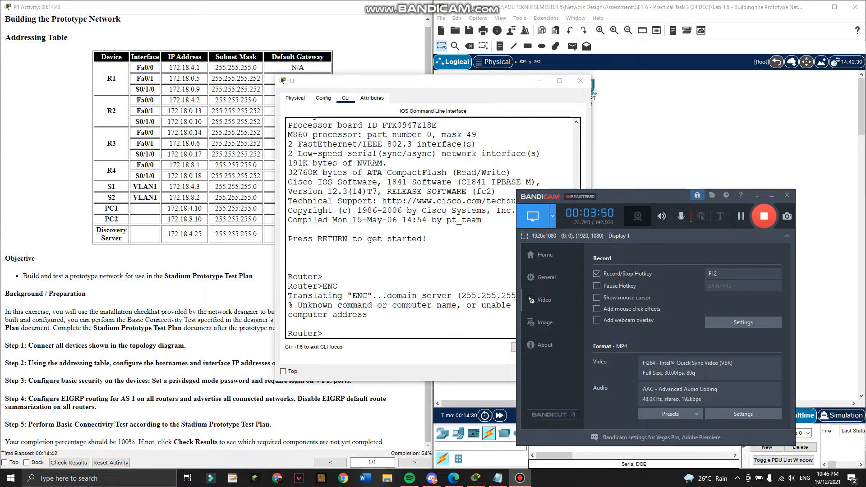
left_click(772, 195)
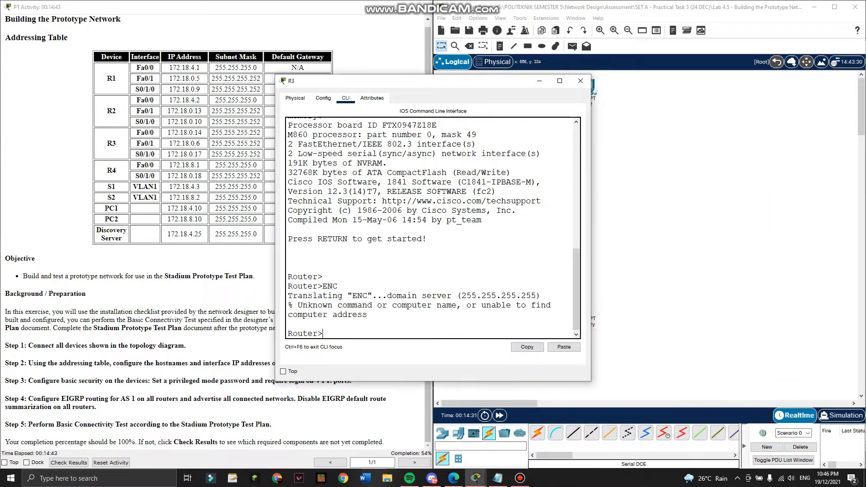
type("EN")
key("Return")
type("conf t")
key("Return")
type("hostname R3")
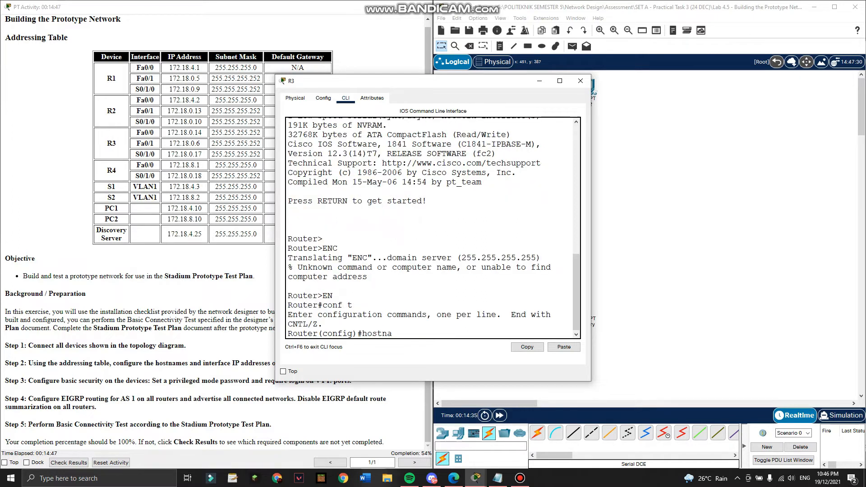
key("Return")
Paste R3's Fa0/0, Fa0/1 and S0/1/0 interface commands from the notes and close R3.
left_click(497, 478)
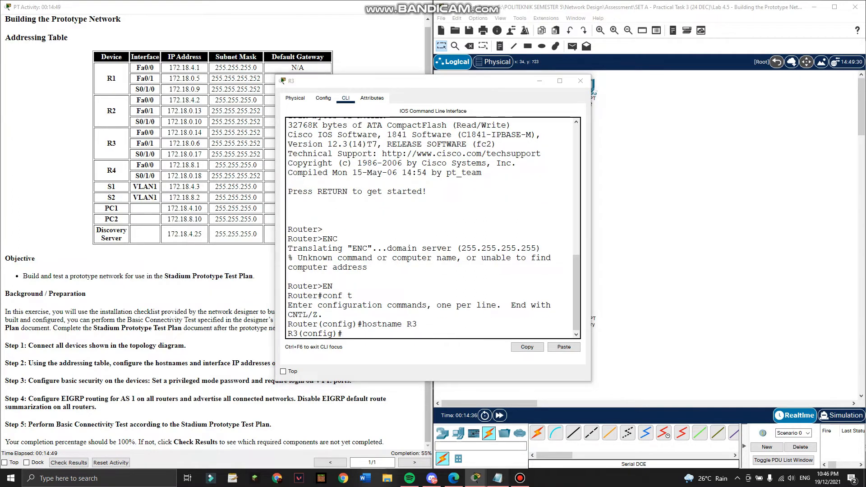
scroll(695, 252, "down", 10)
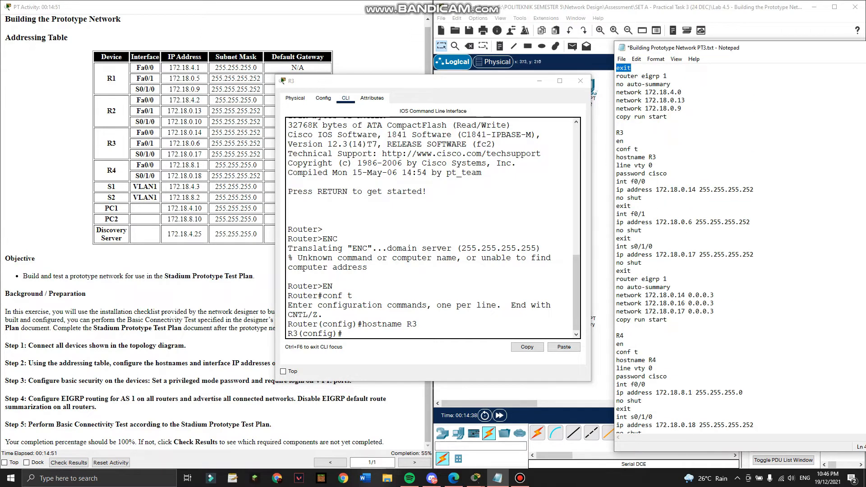
left_click_drag(616, 181, 631, 270)
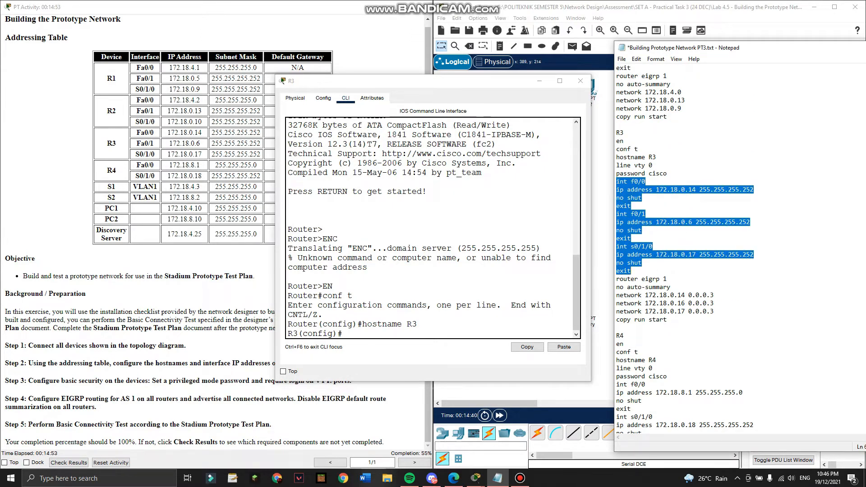
key("ctrl+c")
left_click(564, 347)
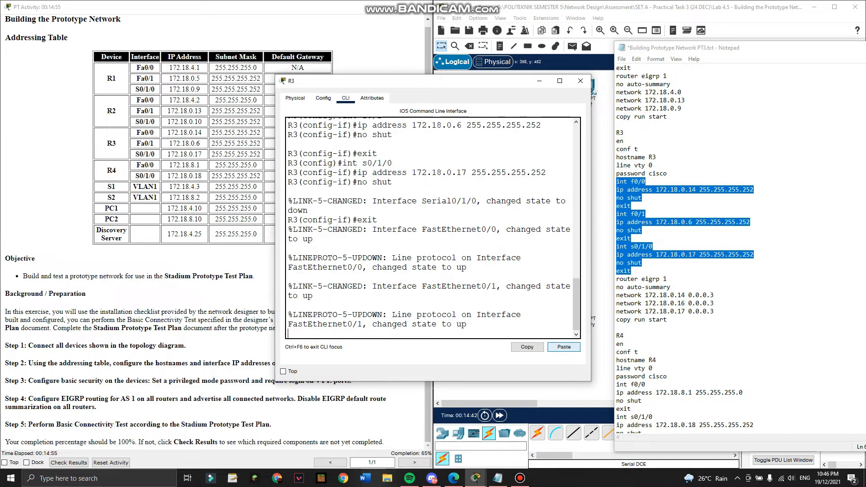
key("Return")
key("Return")
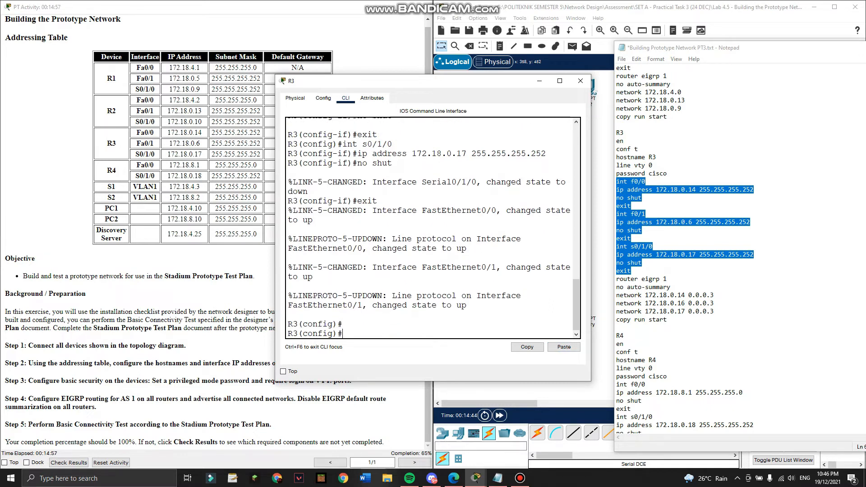
left_click(580, 81)
Open R4's command line and enter global configuration mode.
left_click(537, 126)
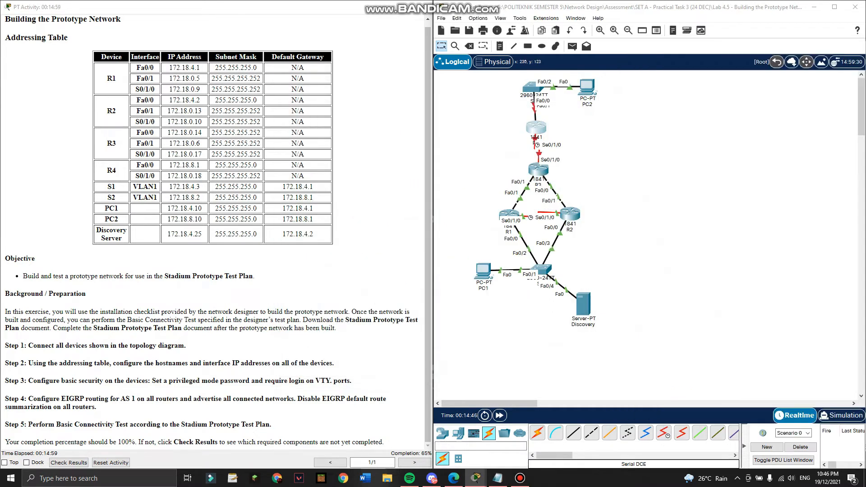
left_click(345, 98)
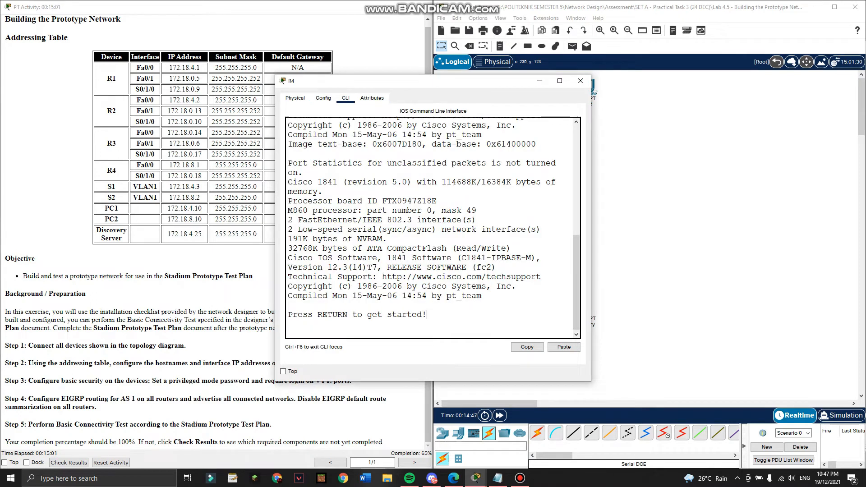
key("Return")
key("Return")
type("en")
key("Return")
type("conf t")
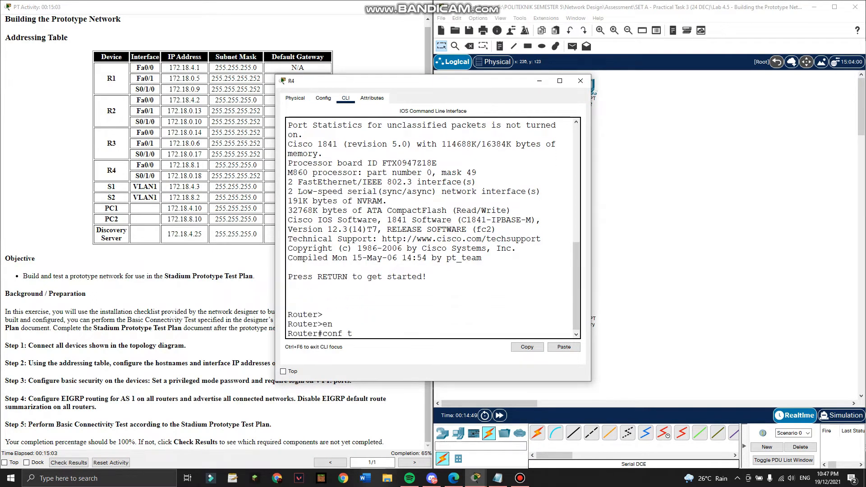
key("Return")
Paste R4's Fa0/0 and S0/1/0 interface commands and the 64000 clock rate from the notes.
left_click(498, 478)
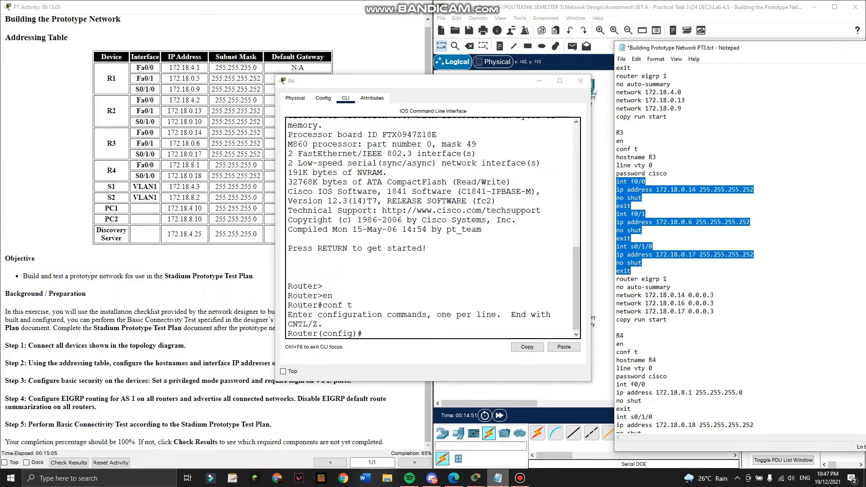
scroll(686, 270, "down", 6)
left_click_drag(616, 238, 630, 297)
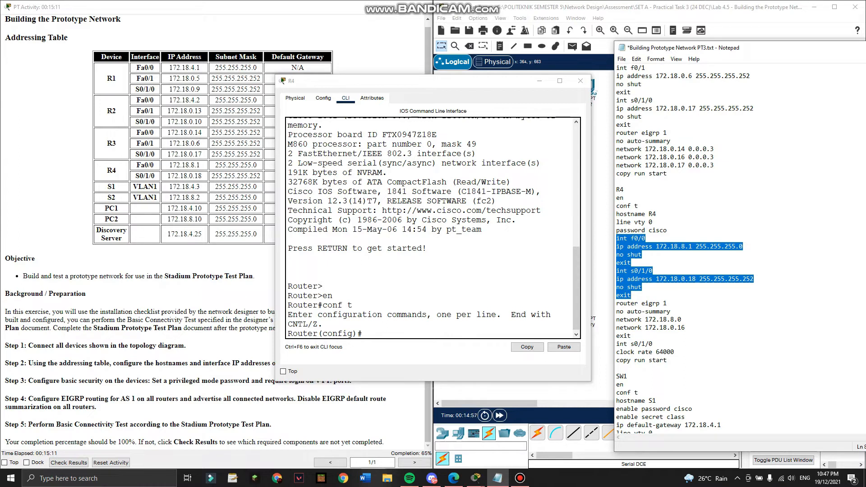
key("ctrl+c")
left_click(564, 347)
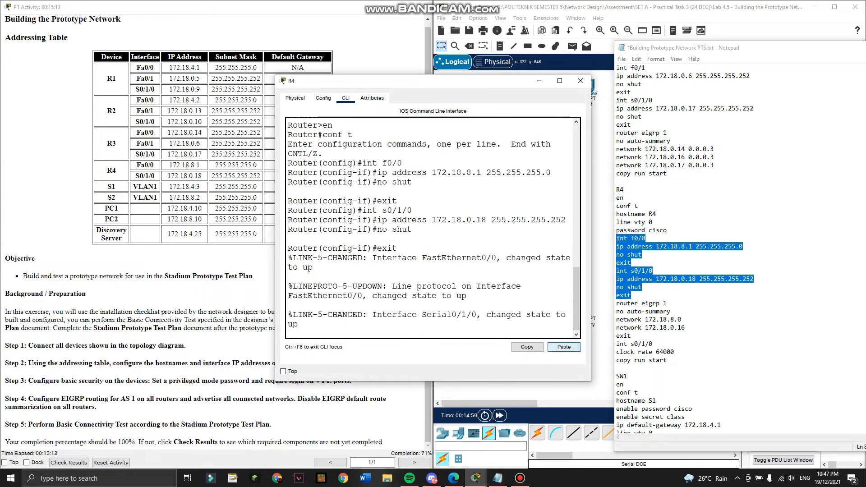
scroll(685, 271, "down", 1)
left_click_drag(675, 328, 616, 320)
left_click(501, 312)
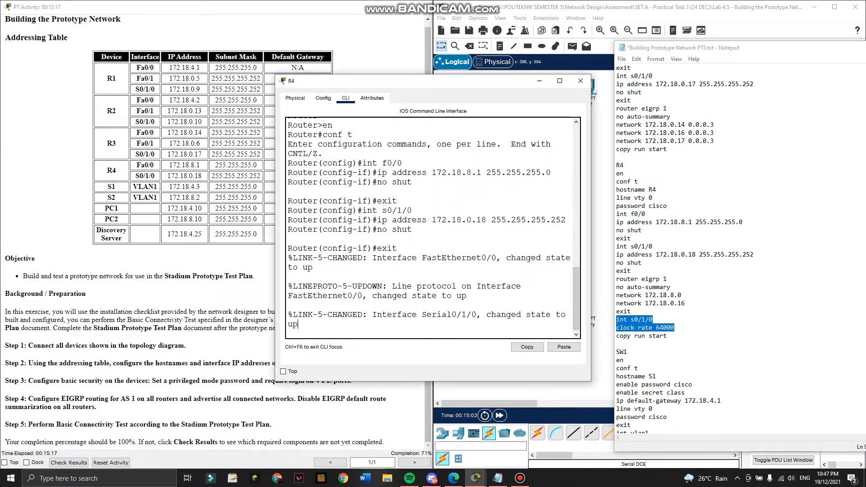
key("Return")
left_click(564, 347)
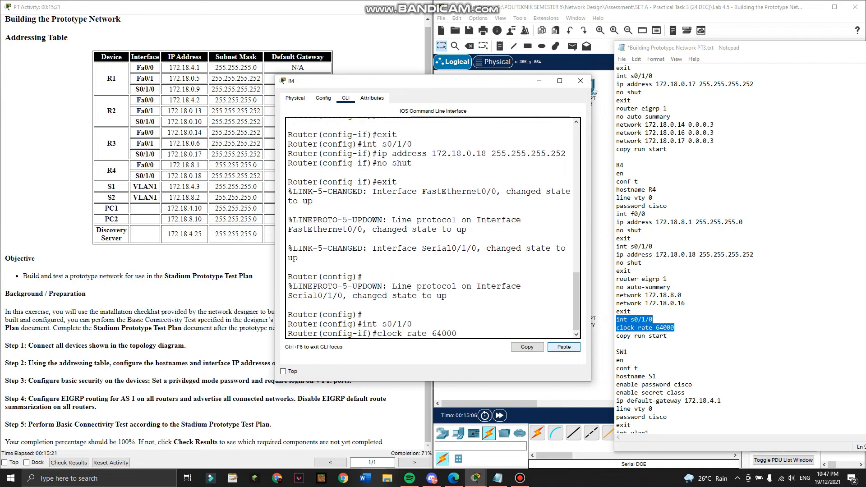
Re-enter configuration mode on R4 and set hostname R4.
key("ctrl+z")
key("Return")
key("Return")
type("conf t")
key("Return")
type("hostname R4")
key("Return")
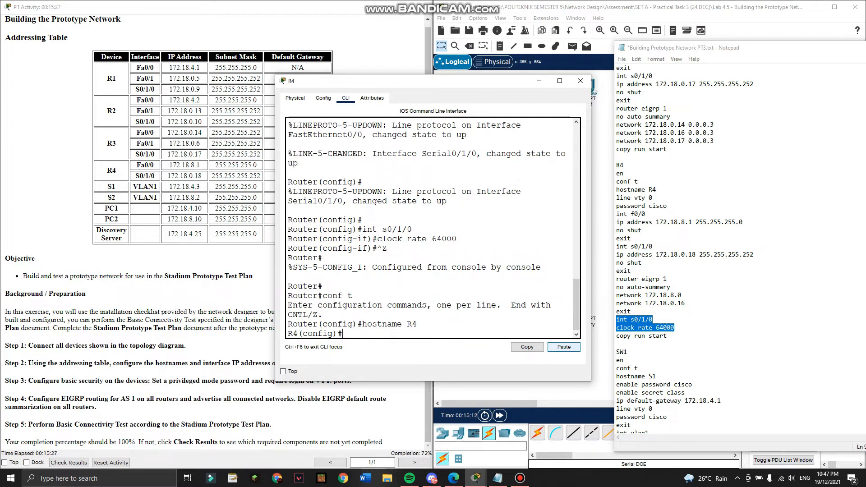
Close R4's window and fast-forward simulation time so the links come up.
left_click(603, 356)
left_click(413, 85)
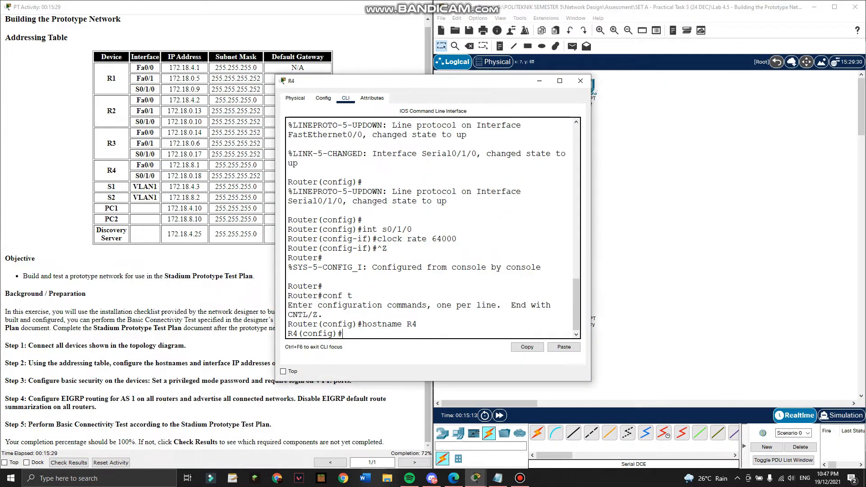
left_click(580, 82)
left_click(500, 415)
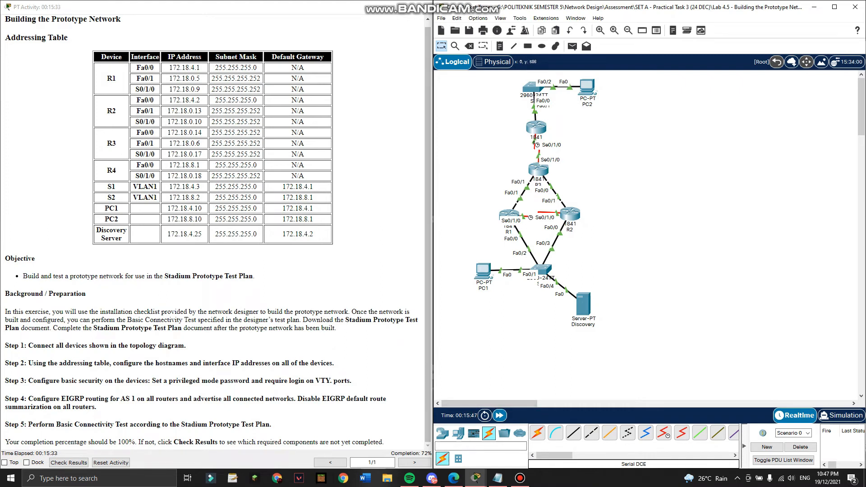
key("alt+Tab")
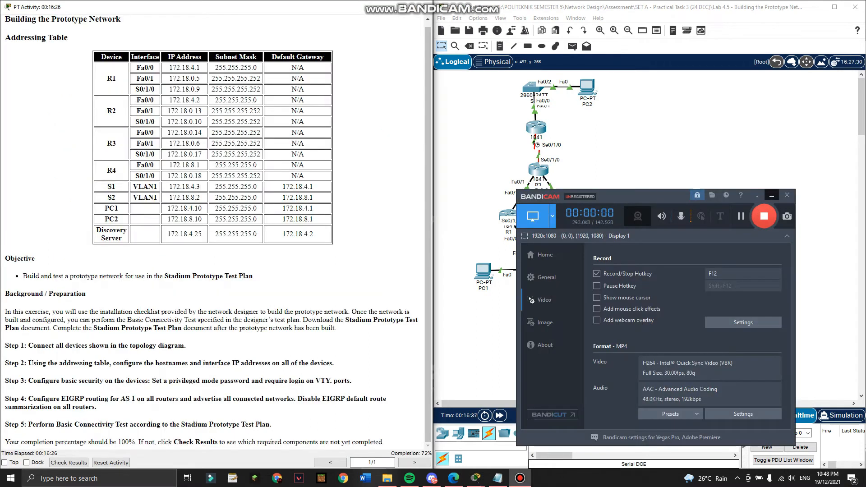
Open switch S1's command line and set its hostname to S1.
left_click(772, 195)
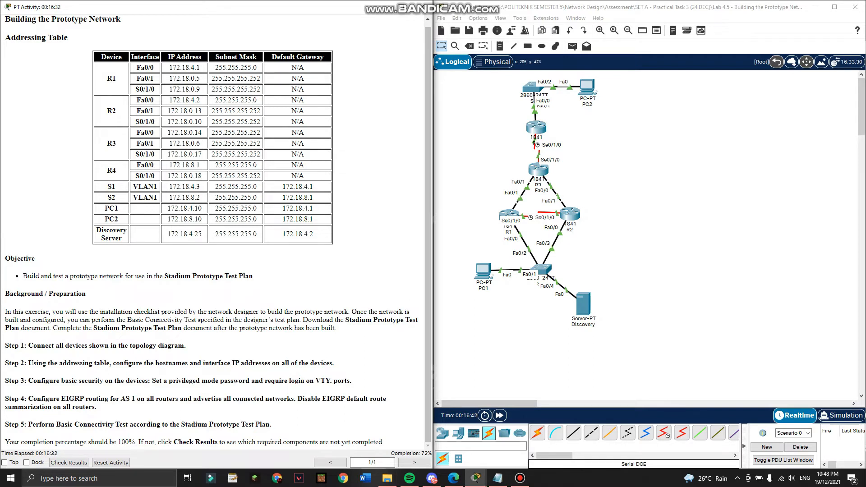
left_click(539, 269)
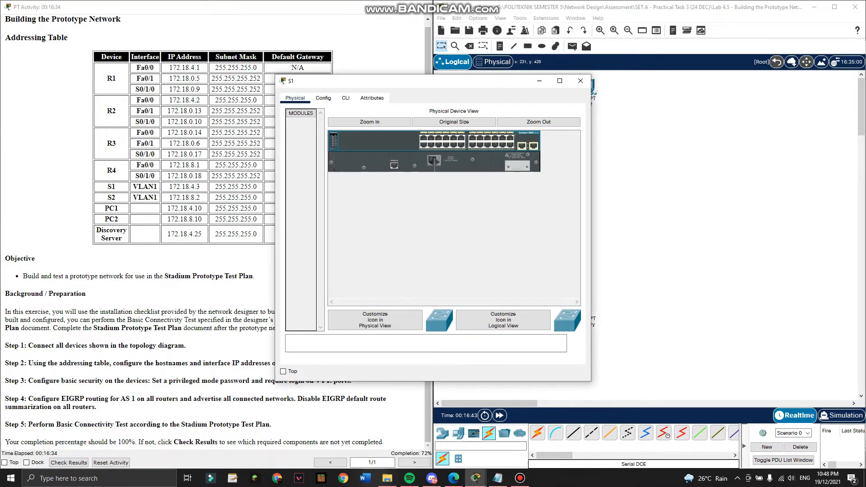
left_click(345, 98)
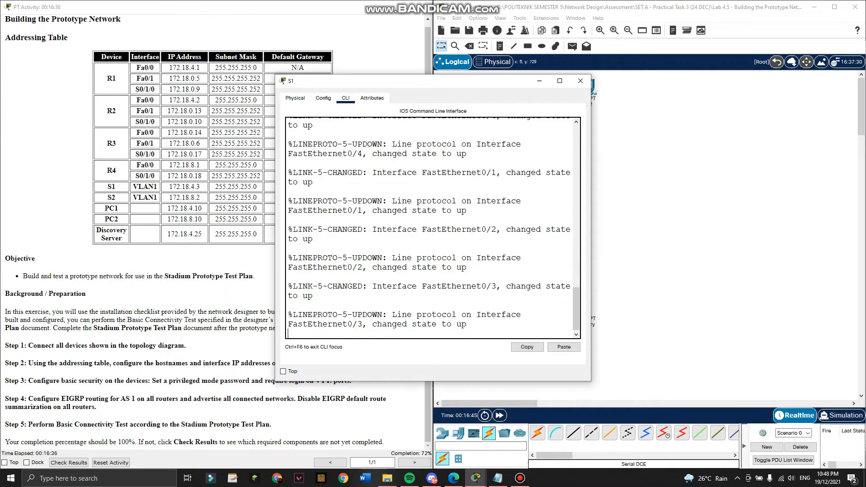
key("Return")
type("en")
key("Return")
type("conf t")
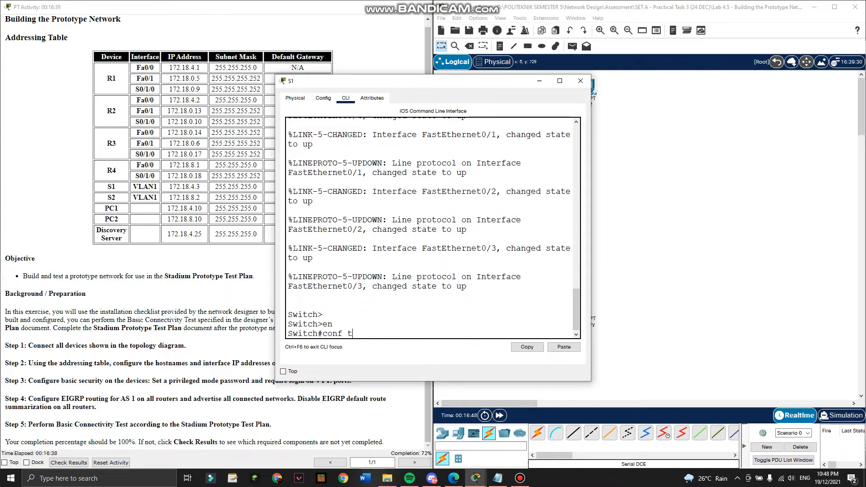
key("Return")
type("hostname ")
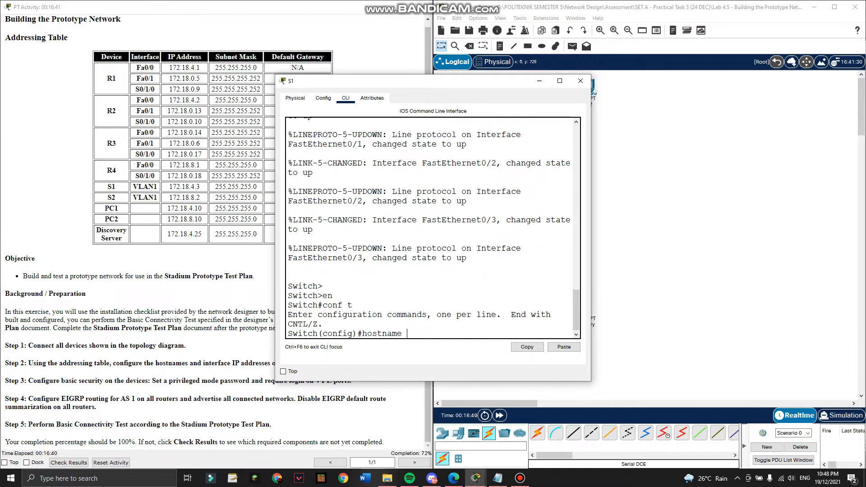
type("S1")
key("Return")
Give S1's VLAN1 address 172.18.4.3 255.255.255.0 from the notes and enable it with no shut.
left_click(498, 478)
scroll(704, 270, "down", 5)
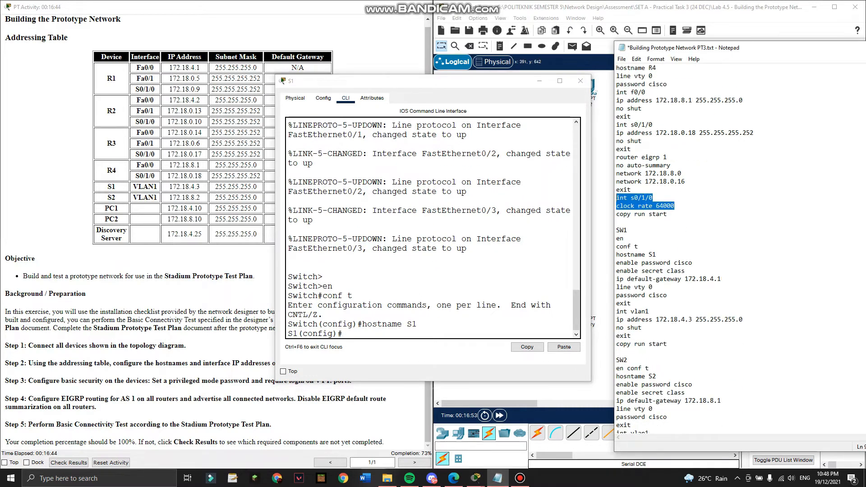
left_click_drag(617, 312, 743, 319)
key("alt+Tab")
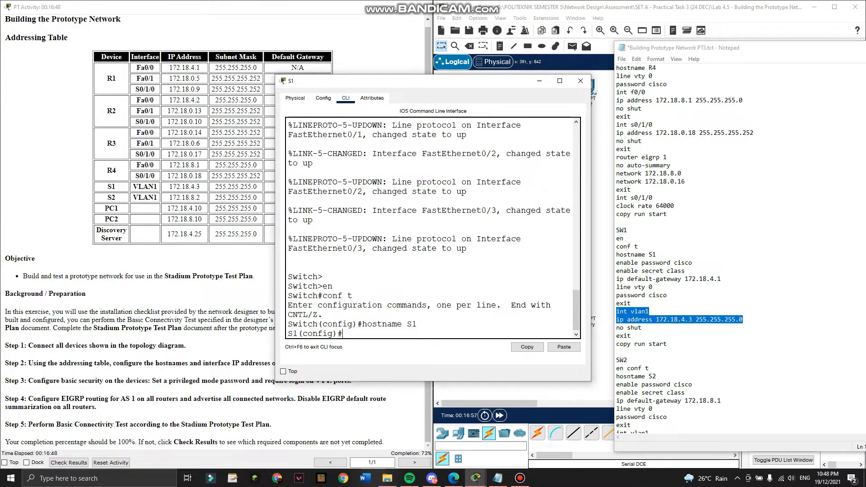
left_click(564, 347)
type("no shut")
key("Return")
Save S1's configuration with copy run start and close its window.
key("Return")
key("ctrl+z")
type("copyr")
key("BackSpace")
key("BackSpace")
type("run start")
key("Return")
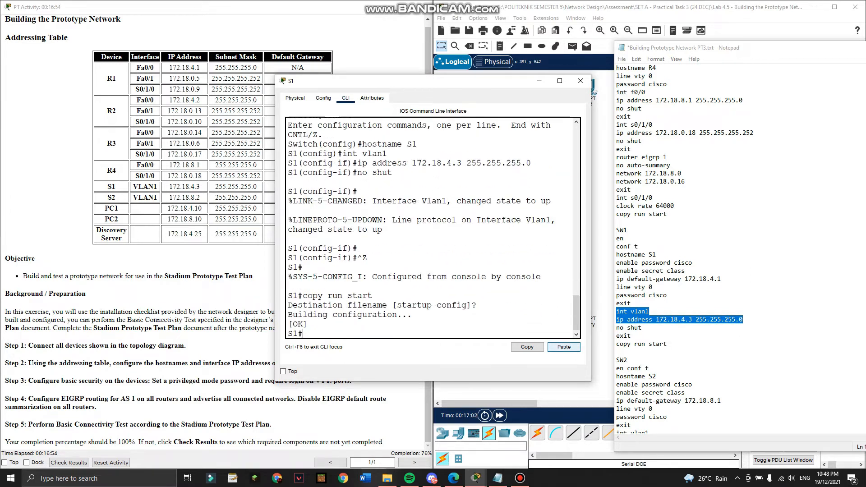
left_click(580, 81)
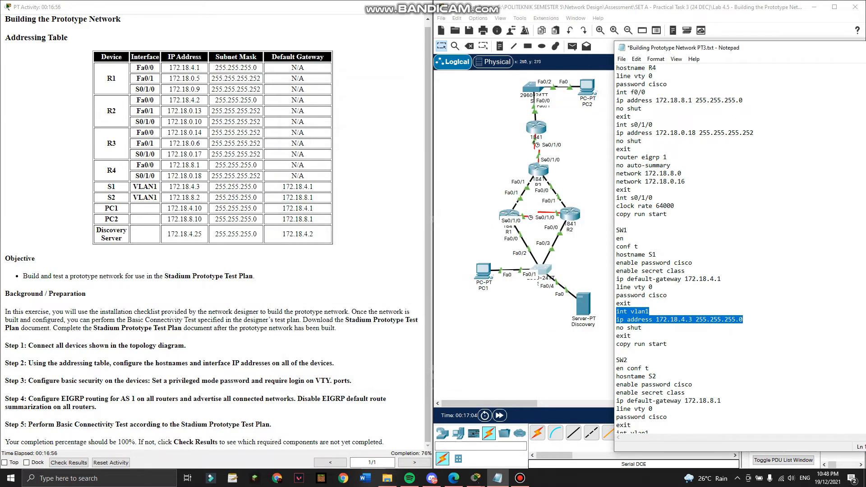
Open switch S2's command line and set its hostname to S2.
left_click(535, 89)
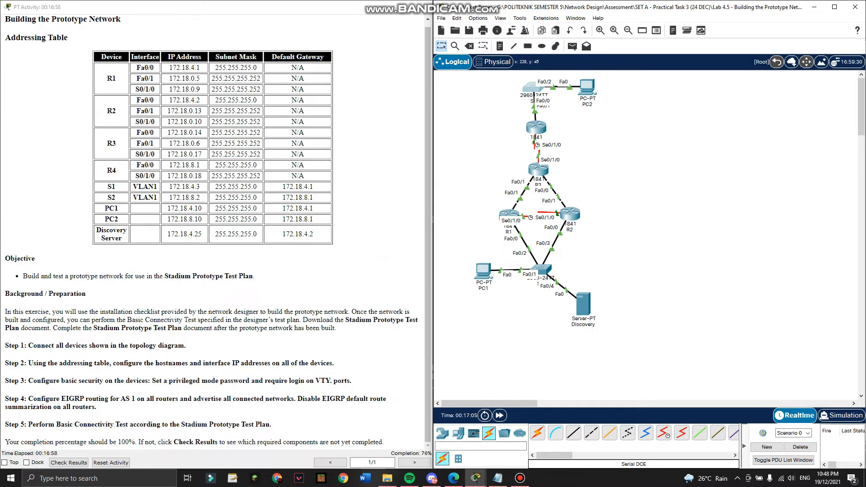
left_click(346, 98)
key("Return")
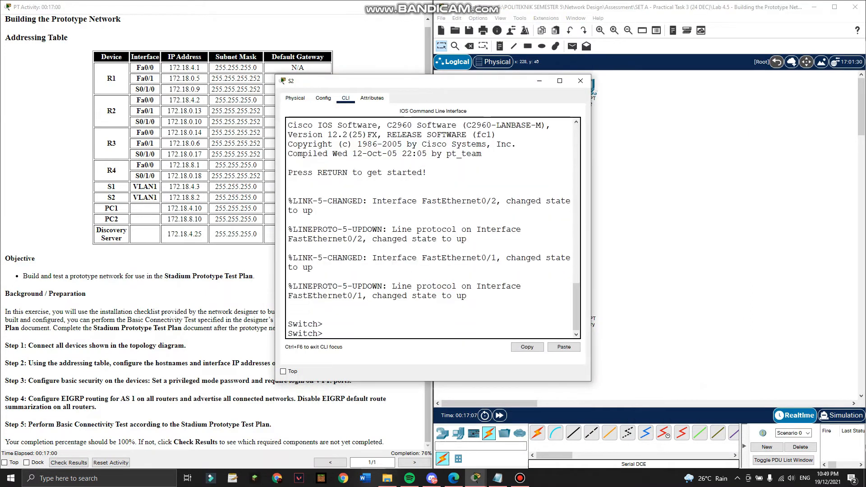
type("en")
key("Return")
type("conf t")
key("Return")
type("host")
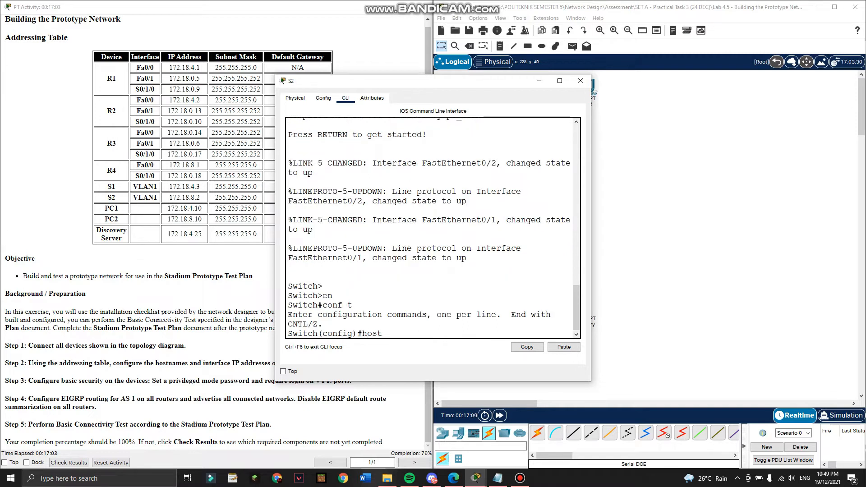
type("name S2")
key("Return")
Paste S2's VLAN1 commands for 172.18.8.2 255.255.255.0 from the notes.
left_click(498, 478)
scroll(686, 338, "down", 3)
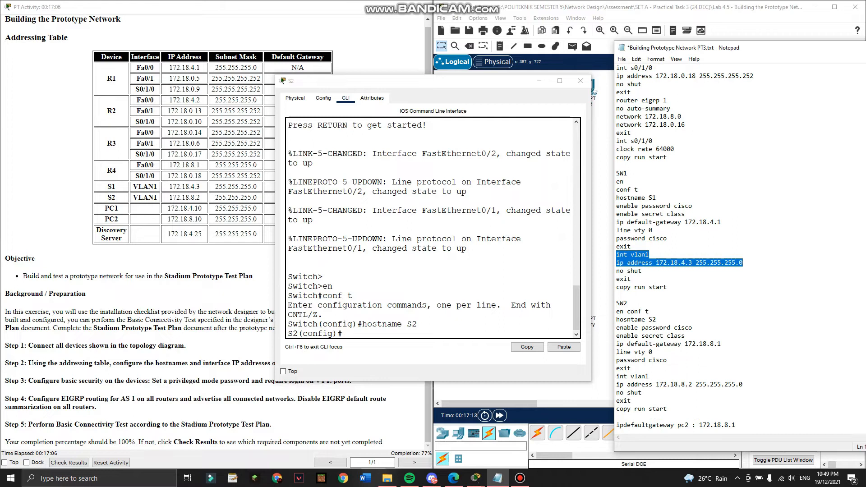
left_click_drag(616, 376, 630, 400)
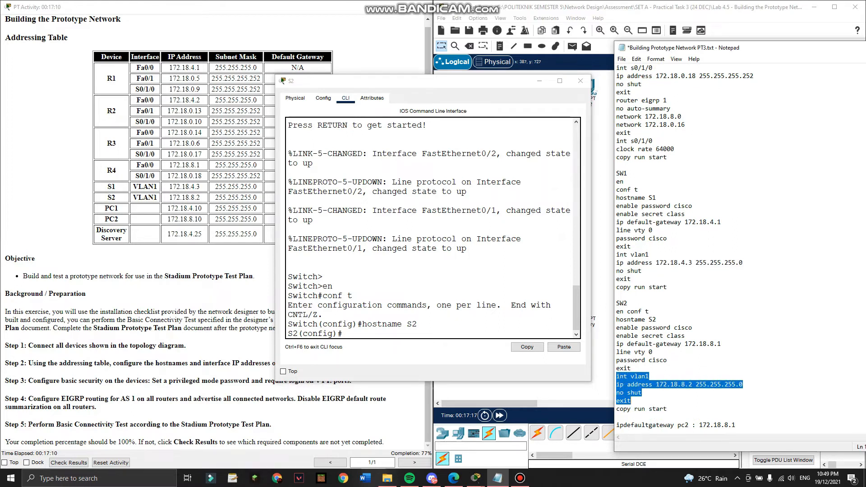
left_click(563, 347)
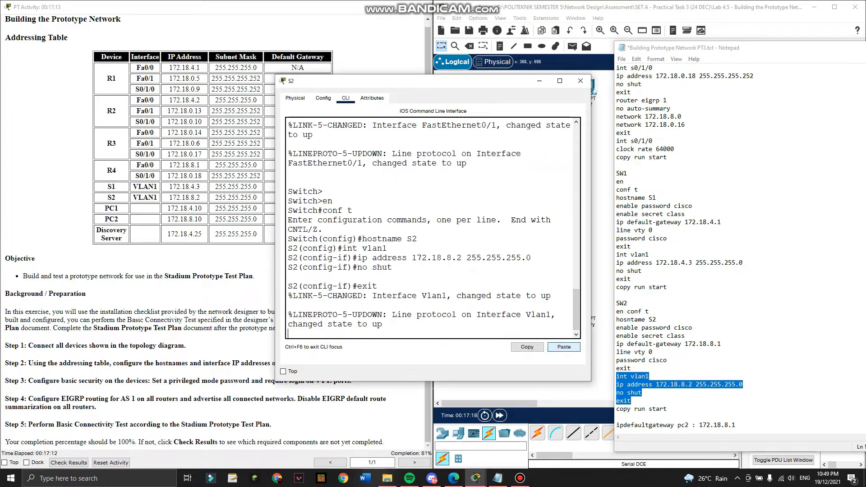
Save S2's configuration with copy run start, close its window, and move the notes aside.
key("ctrl+z")
key("Return")
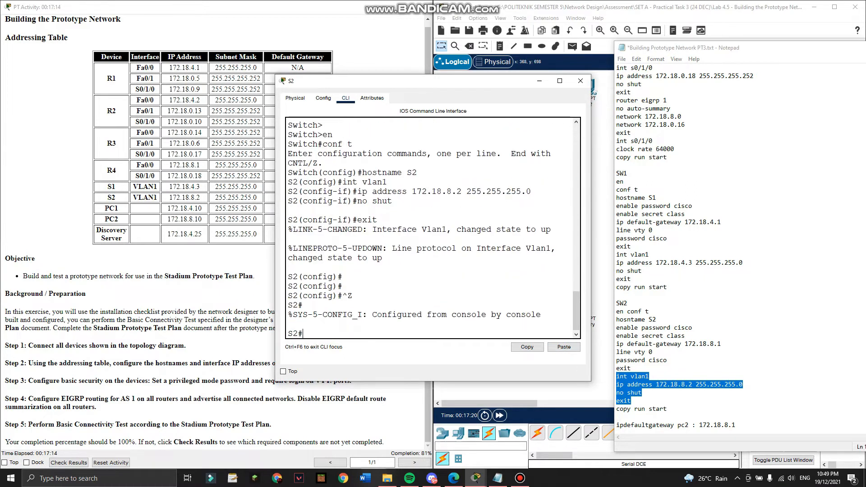
type("copy run start")
key("Return")
key("Return")
key("Return")
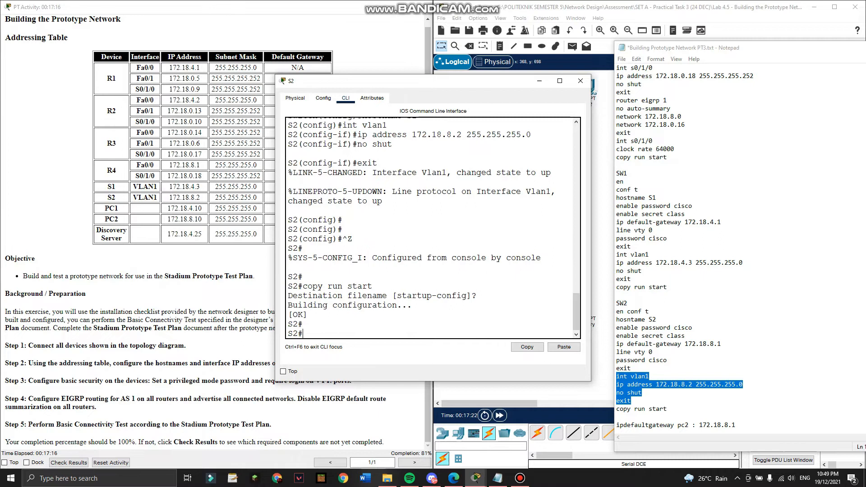
left_click(580, 80)
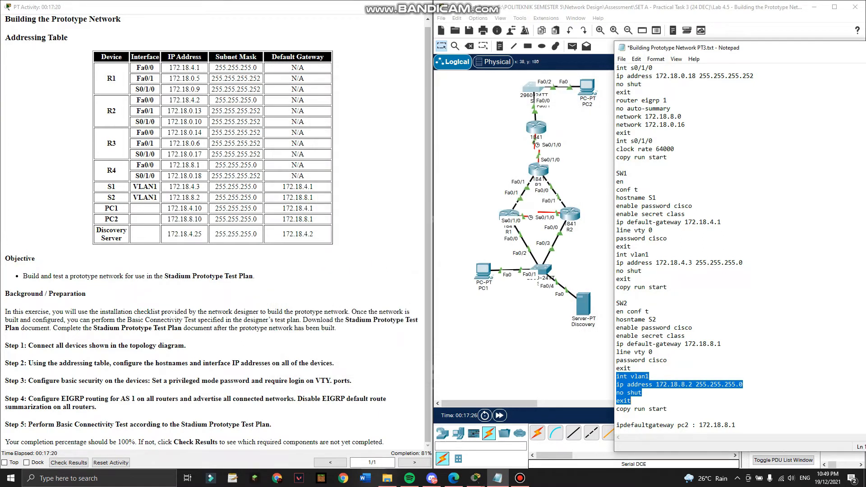
left_click_drag(767, 47, 529, 74)
Minimise Notepad to view the lab PDF, then restore the notes scrolled up to the R1 commands.
left_click(758, 75)
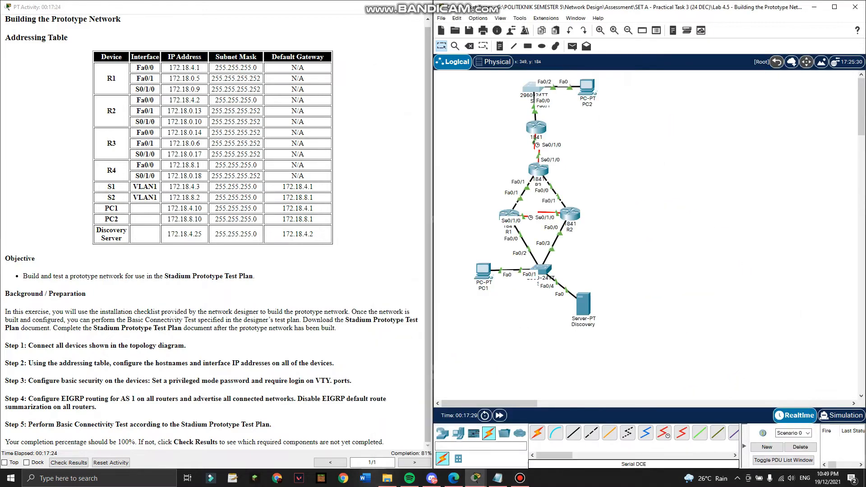
left_click(454, 478)
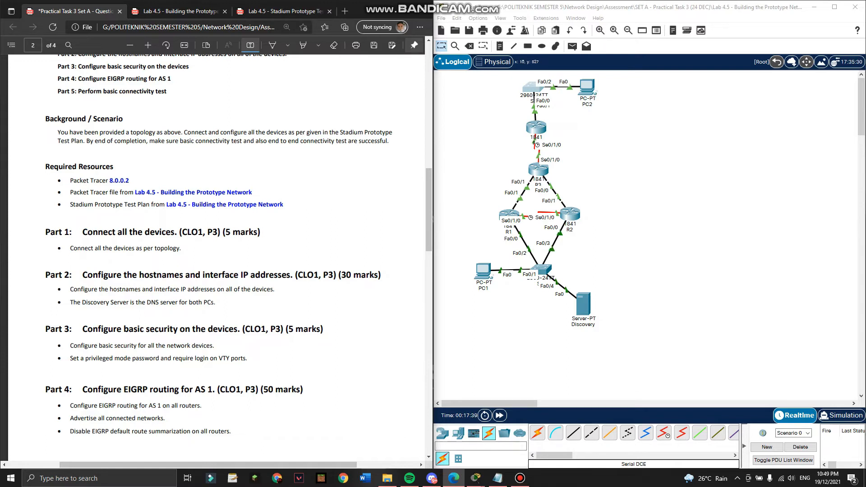
left_click(498, 478)
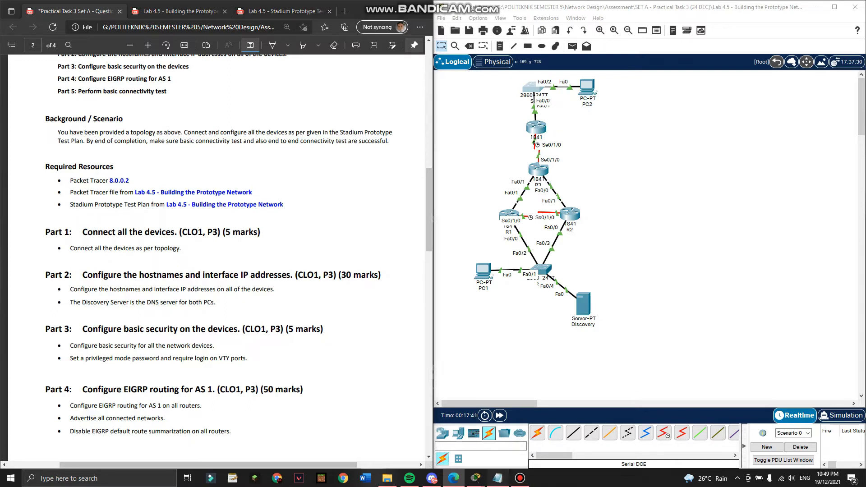
scroll(587, 279, "up", 20)
scroll(586, 275, "up", 3)
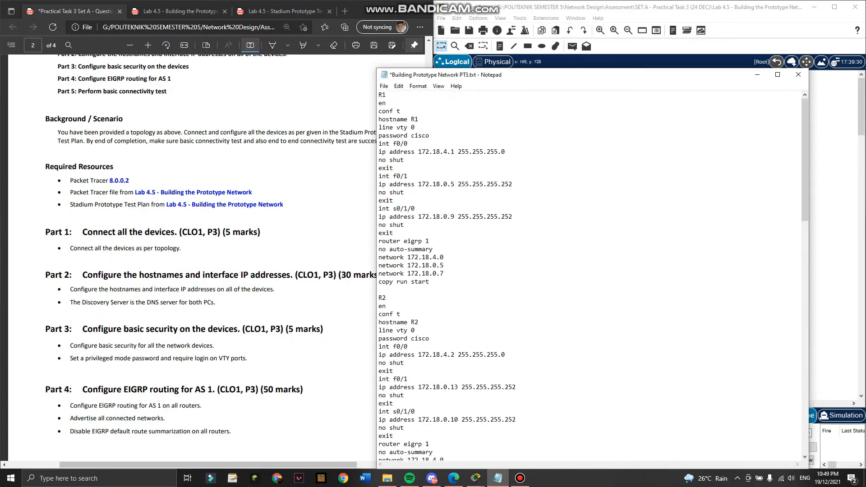
Snap Notepad to the left and open router R1's CLI at a fresh prompt.
key("super+Left")
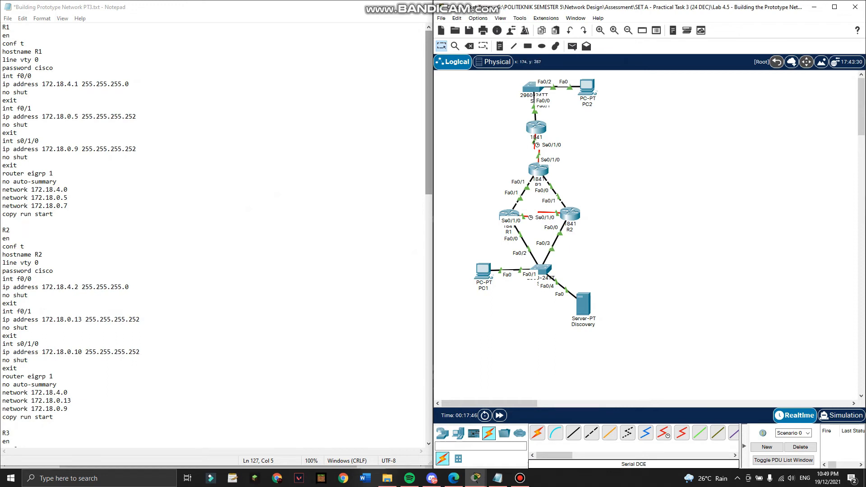
left_click(505, 214)
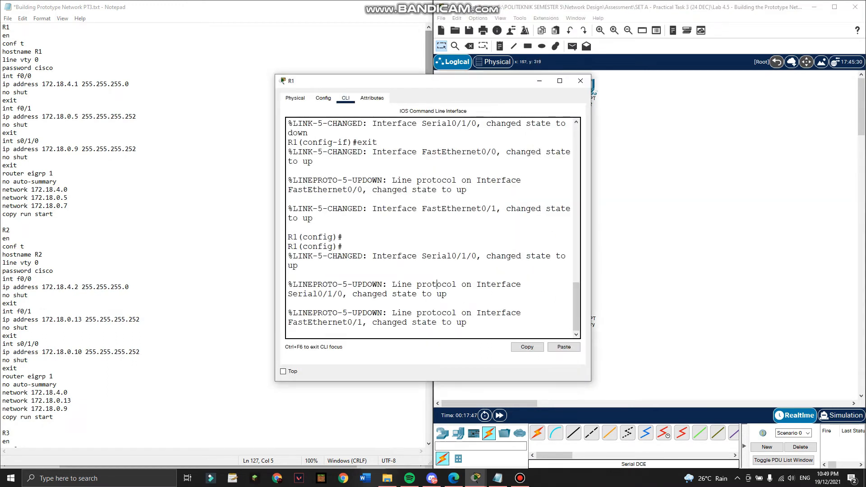
key("Return")
key("Return")
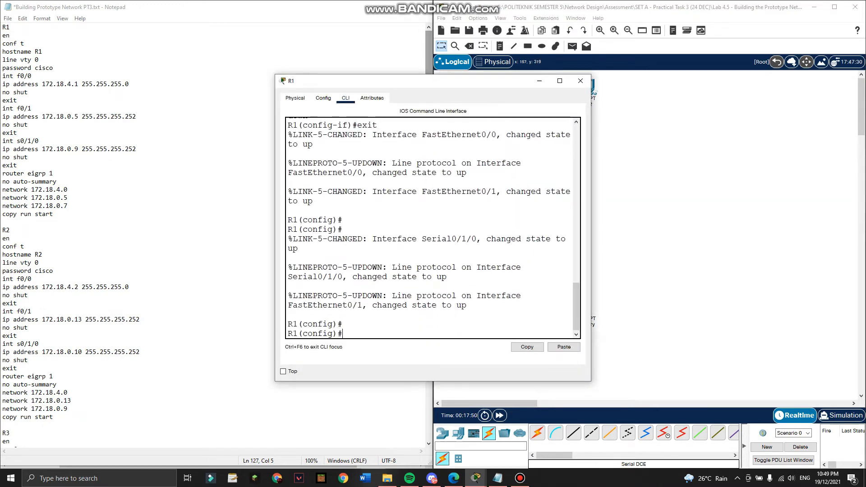
right_click(432, 281)
scroll(181, 252, "down", 20)
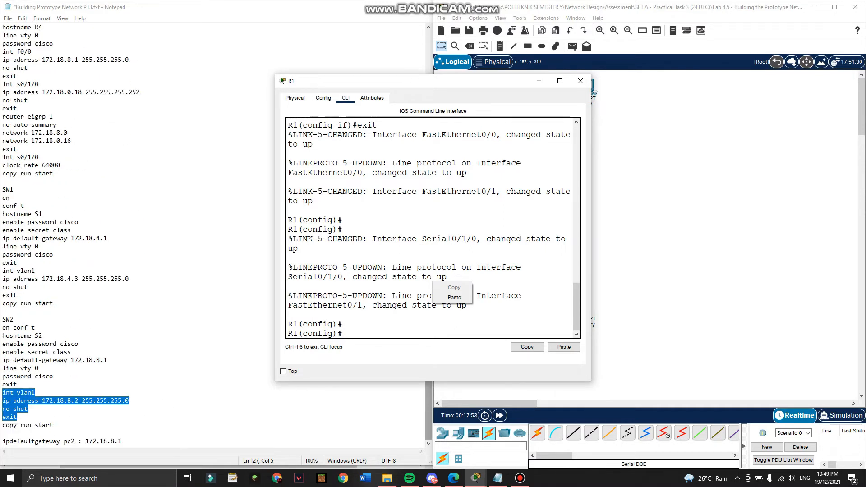
scroll(212, 234, "up", 6)
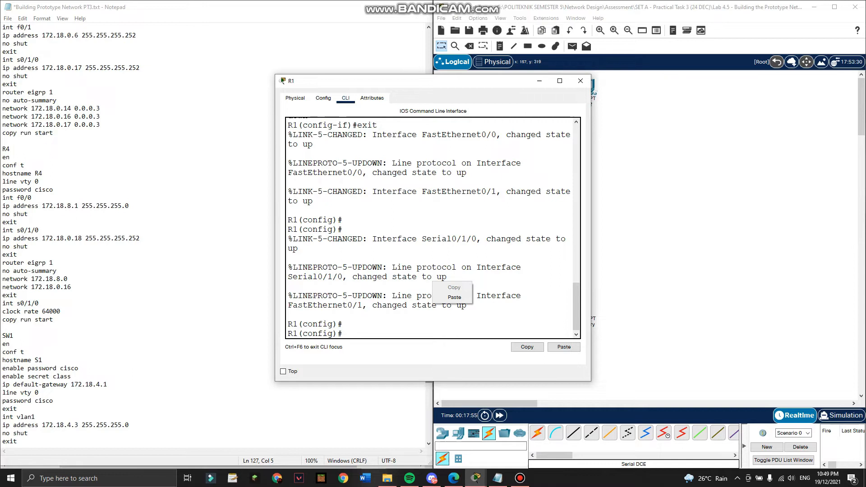
scroll(212, 234, "up", 20)
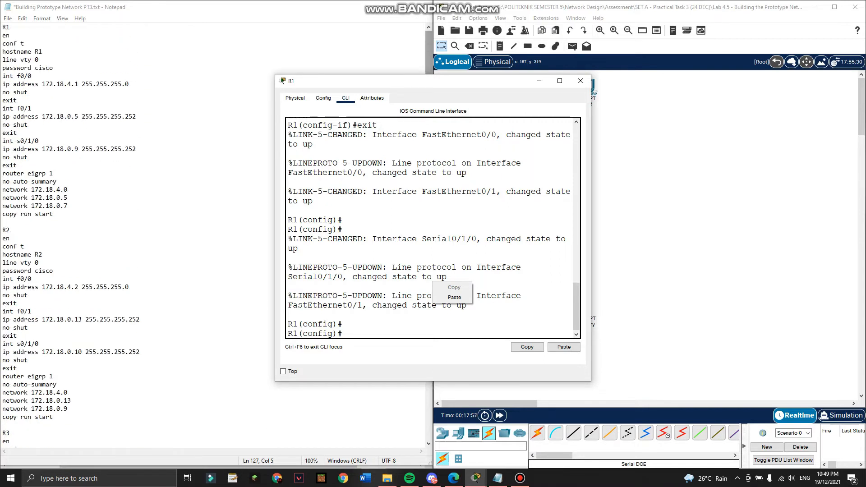
left_click(342, 324)
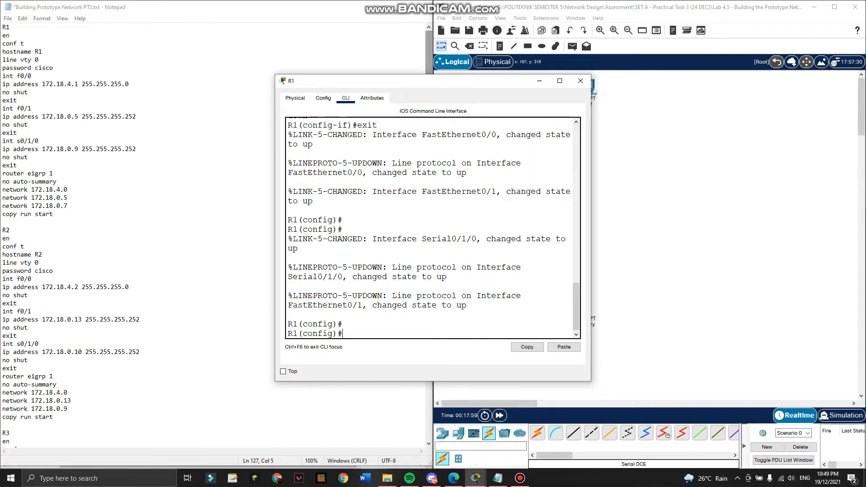
On R1, give line vty 0 a password and require login.
type("line vty 0")
key("Return")
type("passw")
key("Tab")
type("cisco")
key("Return")
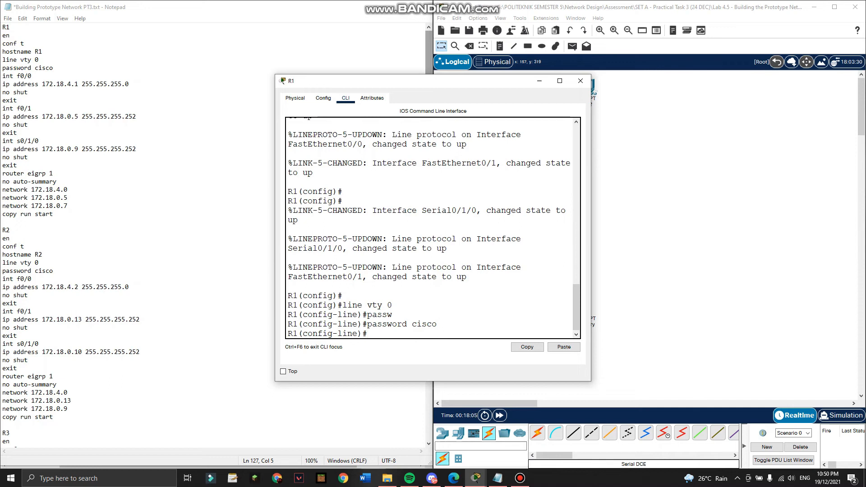
type("login")
key("Return")
key("Return")
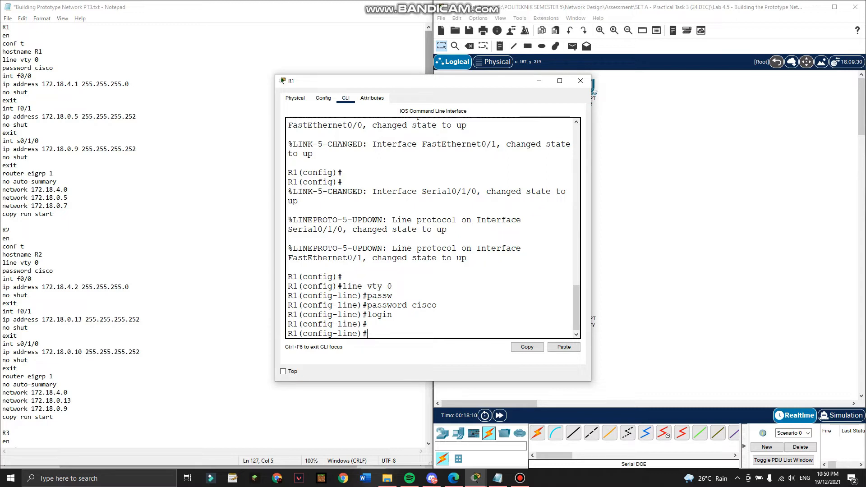
Close R1 and give R2's line vty 0 a password with login required.
left_click(580, 81)
left_click(569, 214)
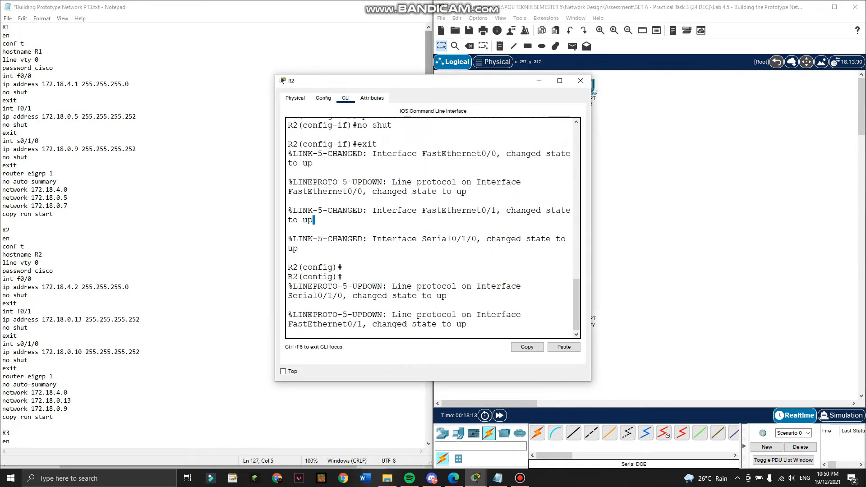
key("Return")
key("Return")
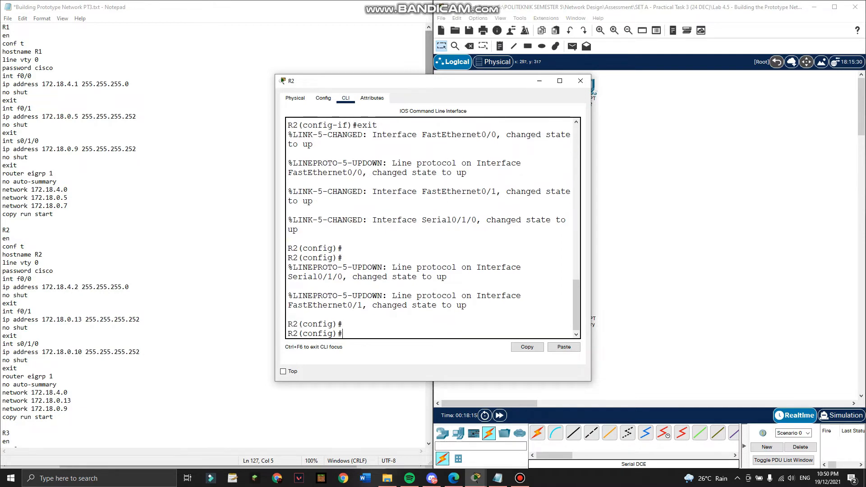
type("line vty 0")
key("Return")
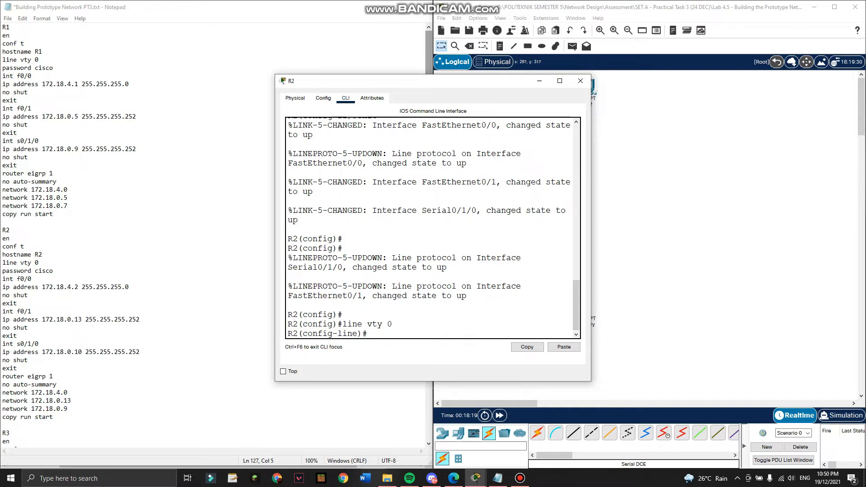
type("password ci")
key("Tab")
type("cisco")
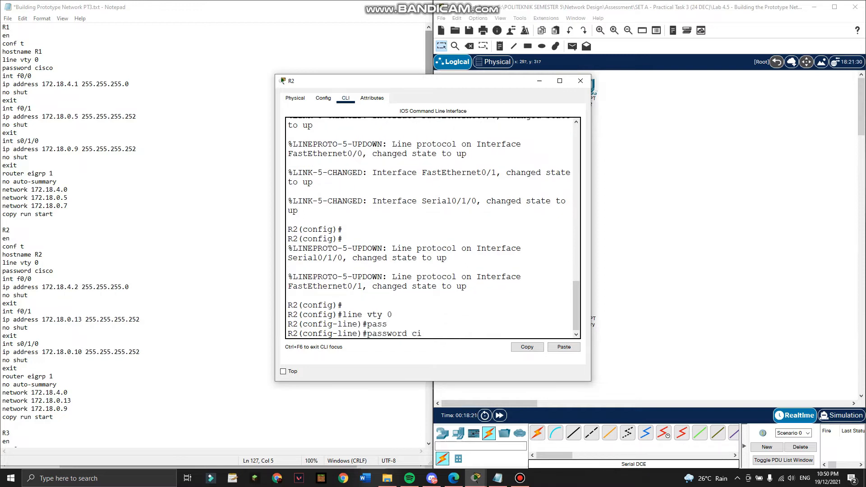
key("Return")
type("login")
key("Return")
key("Return")
key("Return")
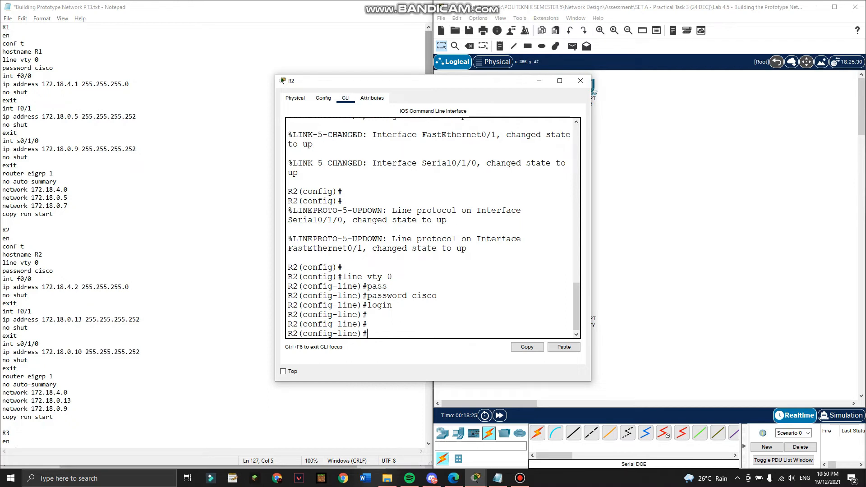
Close R2 and give R3's line vty 0 a password with login required.
left_click(580, 81)
left_click(535, 171)
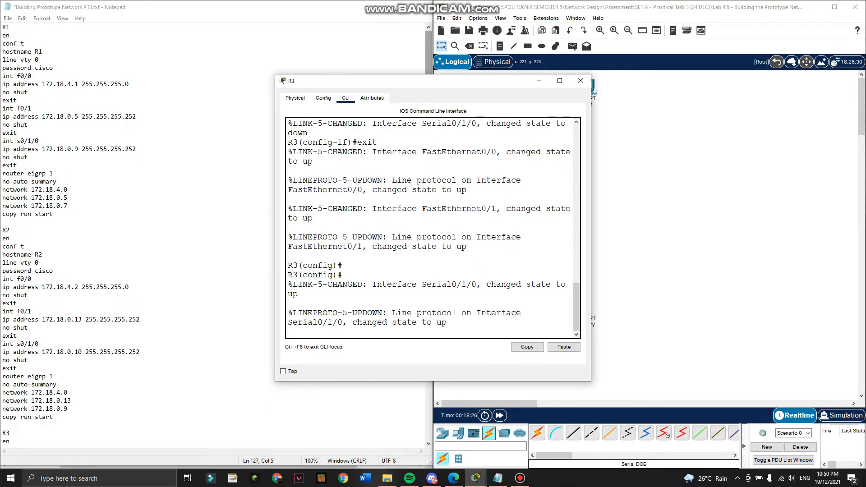
key("Return")
key("Return")
type("line vty 0")
key("Return")
type("password")
key("Tab")
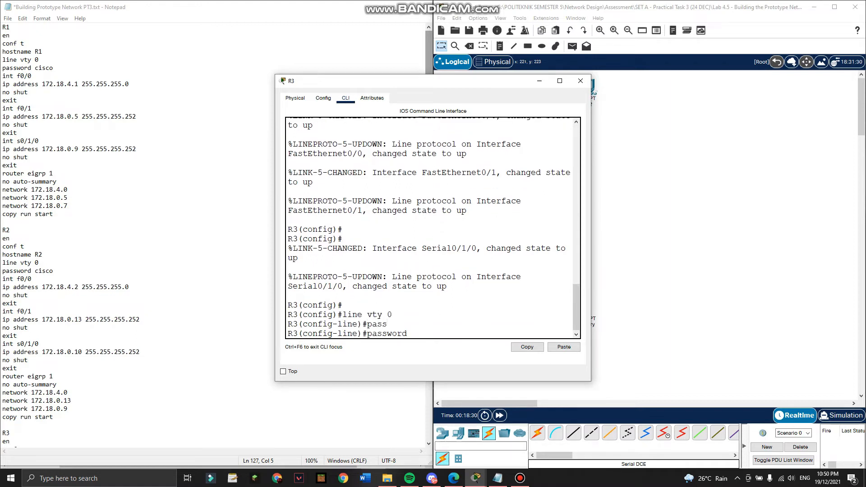
type("cisco")
key("Return")
type("login")
key("Return")
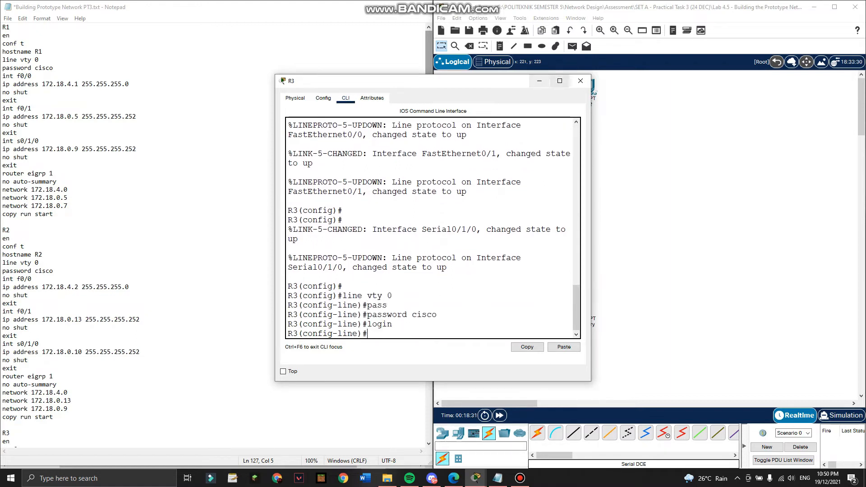
Close R3 and give R4's line vty 0 a password with login required.
left_click(581, 82)
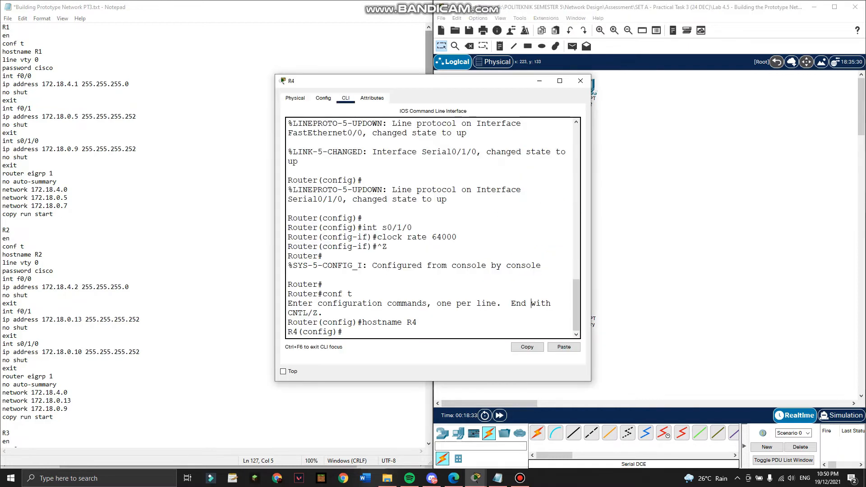
key("Return")
type("lien vt")
key("BackSpace")
key("BackSpace")
key("BackSpace")
key("BackSpace")
key("BackSpace")
type("ne vty 0")
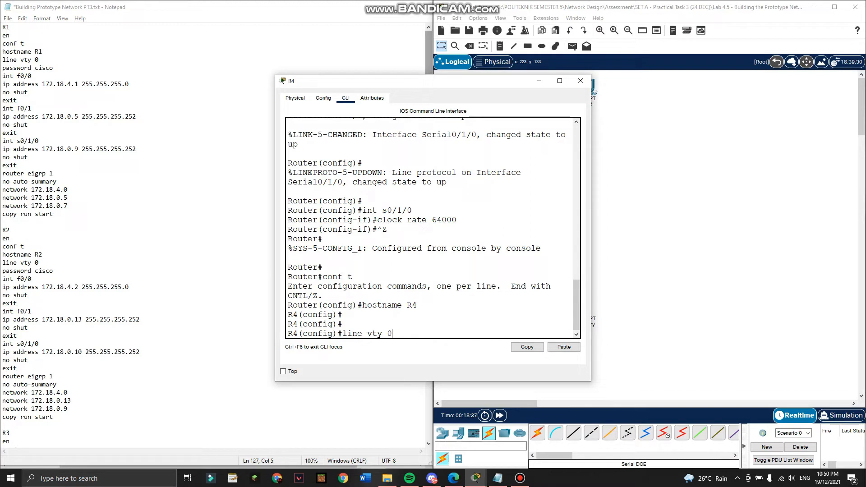
key("Return")
type("pas")
key("Tab")
type("cisco")
key("Return")
type("login")
key("Return")
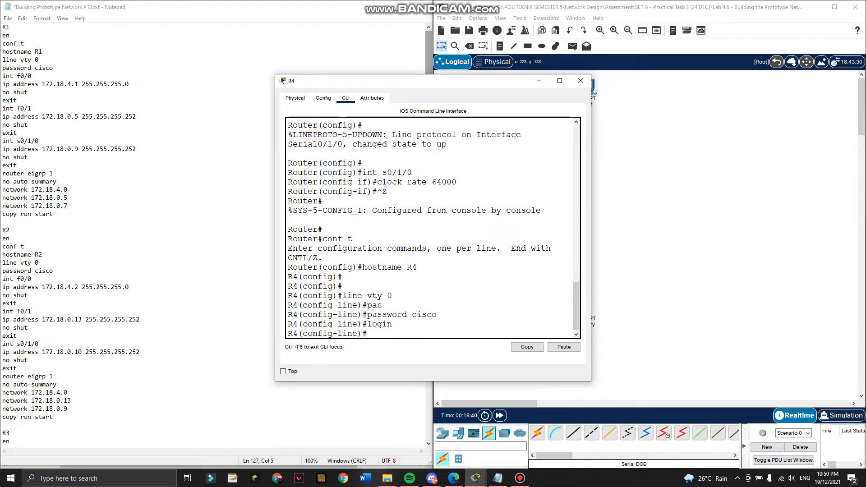
key("Return")
Close R4, open switch S1's CLI in global configuration and set its enable password.
left_click(581, 82)
left_click(542, 270)
scroll(216, 253, "down", 8)
scroll(216, 234, "down", 18)
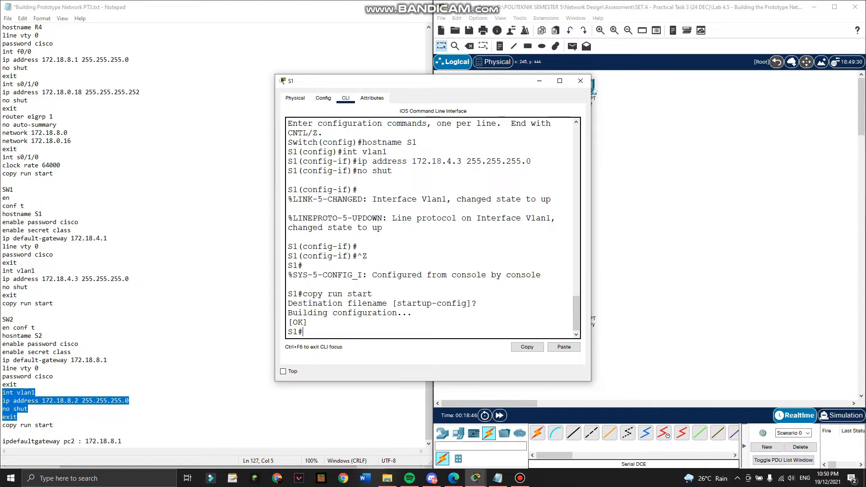
type("conf t")
key("Return")
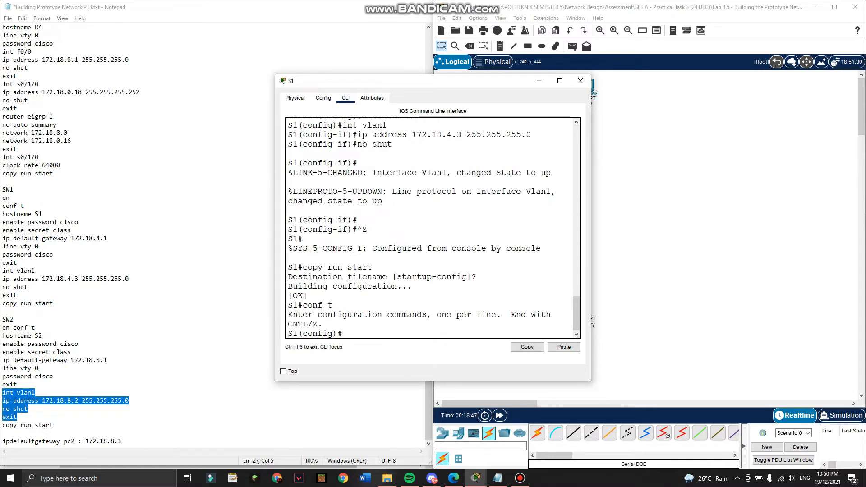
type("enable pa")
key("Tab")
type("cisco")
key("Return")
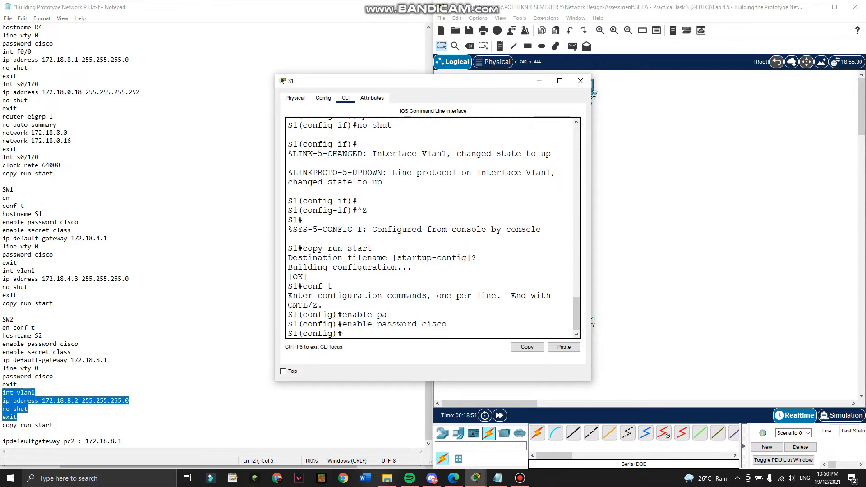
type("login")
key("Return")
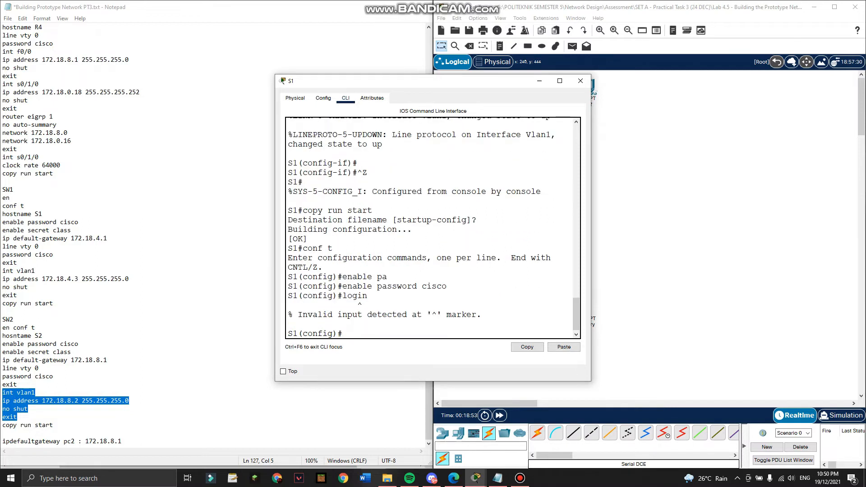
key("Return")
Set S1's enable secret and default gateway 172.18.4.1.
type("enba")
key("BackSpace")
key("BackSpace")
key("BackSpace")
key("BackSpace")
type("enab")
key("Tab")
type("sec")
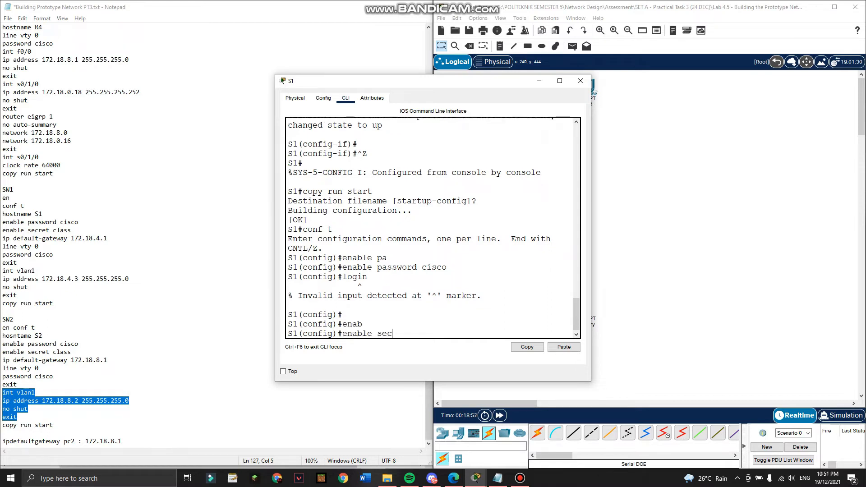
type("retc class")
key("Return")
key("Return")
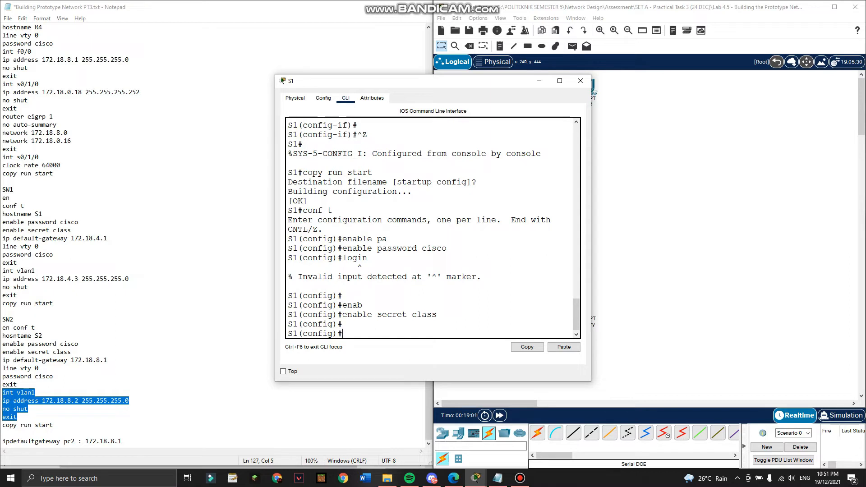
type("line vty")
key("BackSpace")
key("BackSpace")
key("BackSpace")
key("BackSpace")
key("BackSpace")
key("BackSpace")
key("BackSpace")
key("BackSpace")
type("ip e")
type("ef")
key("Tab")
type("172.18.4.1")
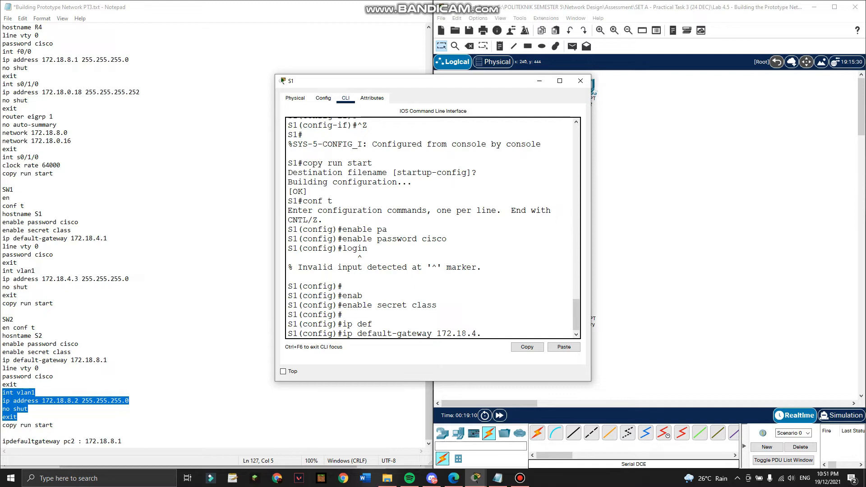
key("Return")
key("Return")
Give S1's line vty 0 a password and require login.
type("line tvy")
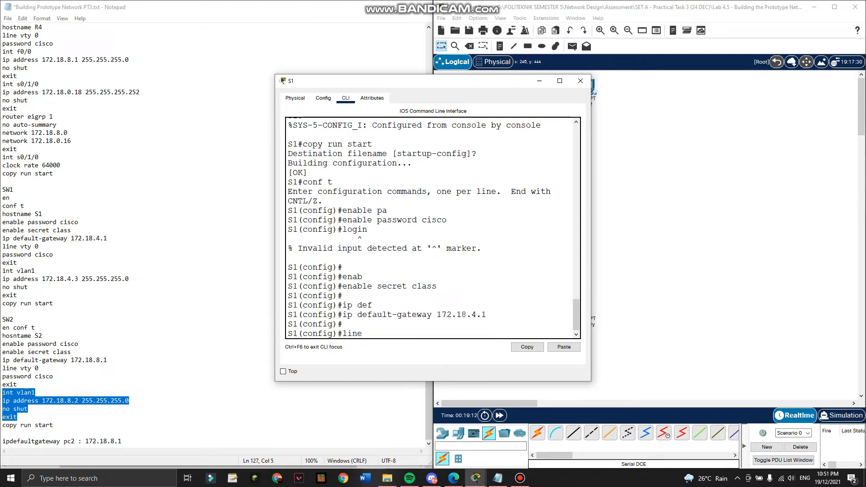
key("BackSpace")
key("BackSpace")
key("BackSpace")
type("vty 0")
key("Return")
type("pas")
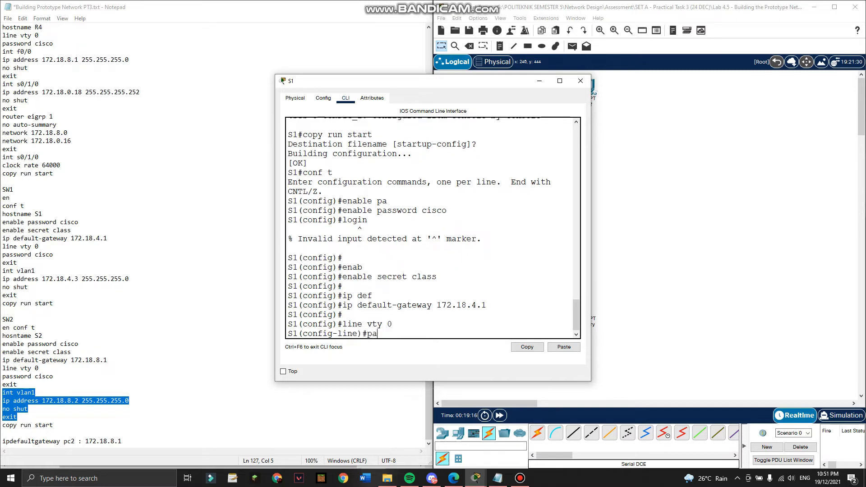
key("Tab")
type("cisco")
key("Return")
type("login")
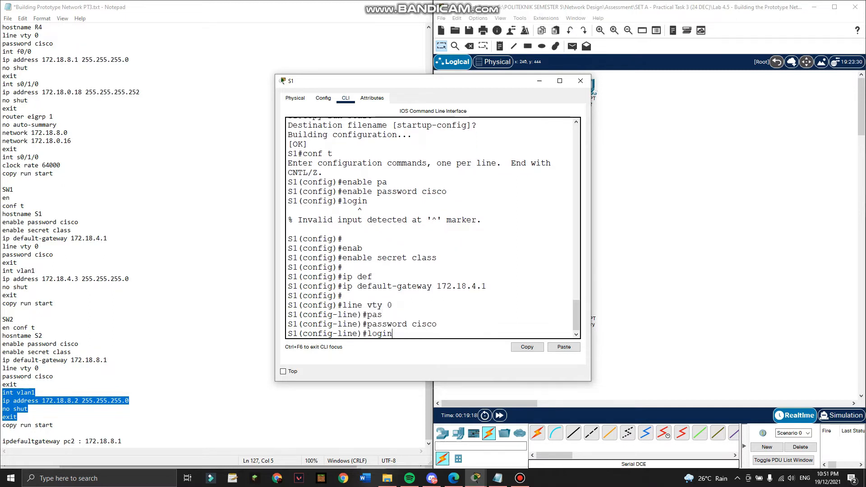
key("Return")
key("Return")
key("Return")
Exit configuration mode, save S1 with copy run start and close its window.
key("ctrl+z")
key("Return")
type("copy run start")
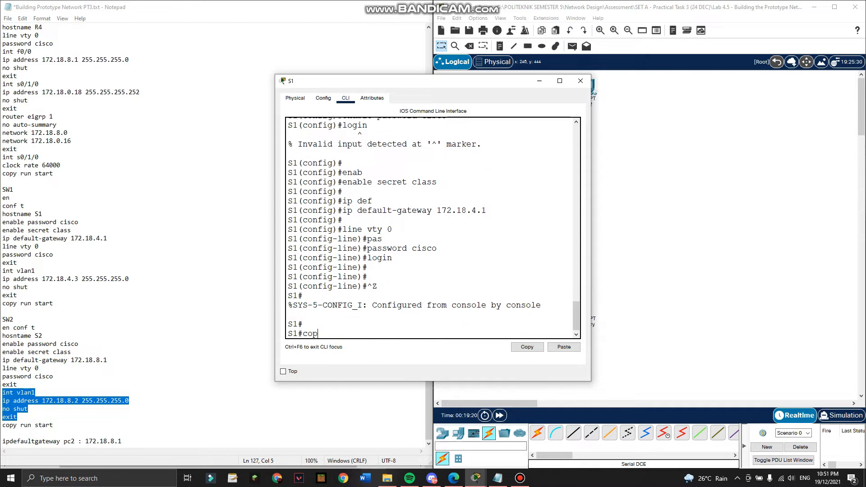
key("Return")
key("Return")
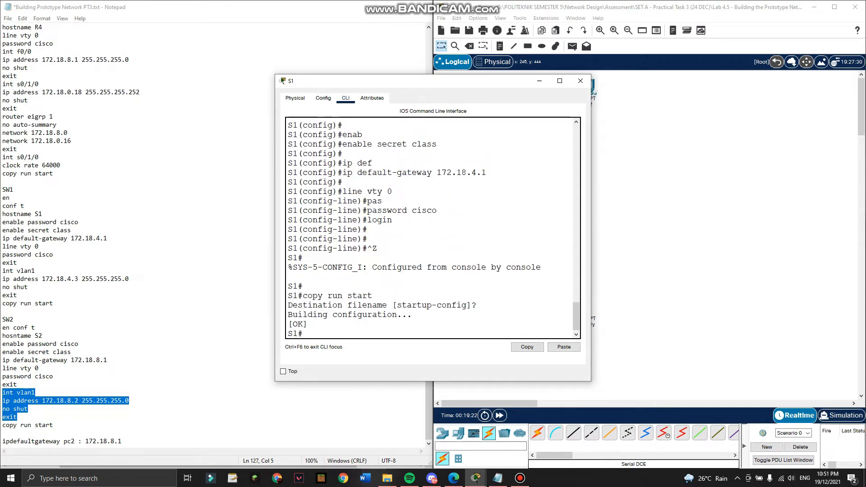
left_click(581, 81)
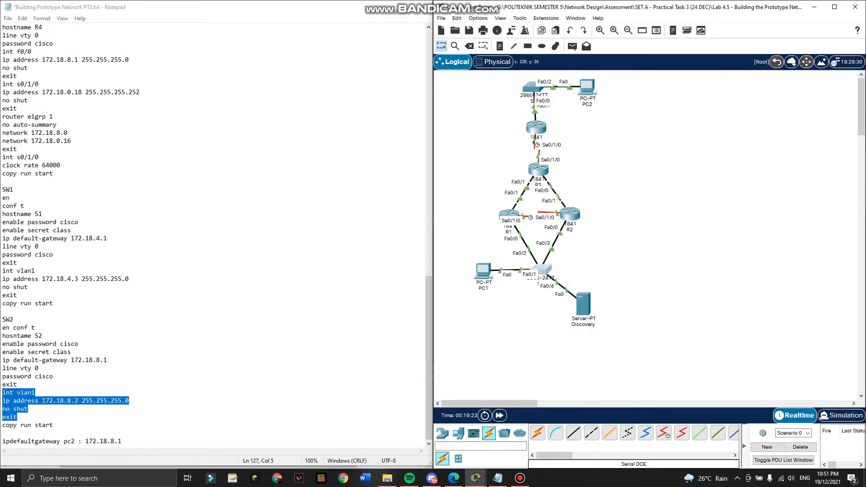
Open switch S2's CLI, move its window right and enter configuration mode.
left_click(531, 86)
left_click_drag(398, 82, 550, 77)
key("Return")
key("Return")
type("en")
key("Return")
type("conf t")
key("Return")
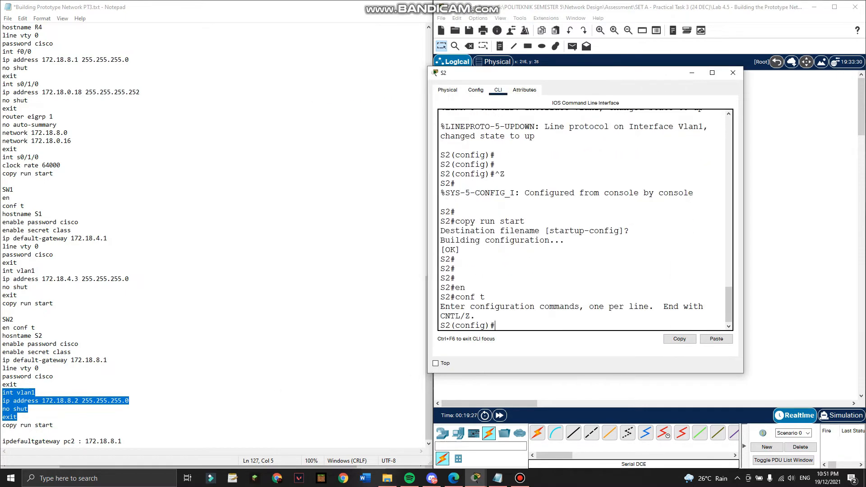
Paste S2's enable password, secret, gateway 172.18.8.1 and VTY lines from Notepad.
left_click(39, 352)
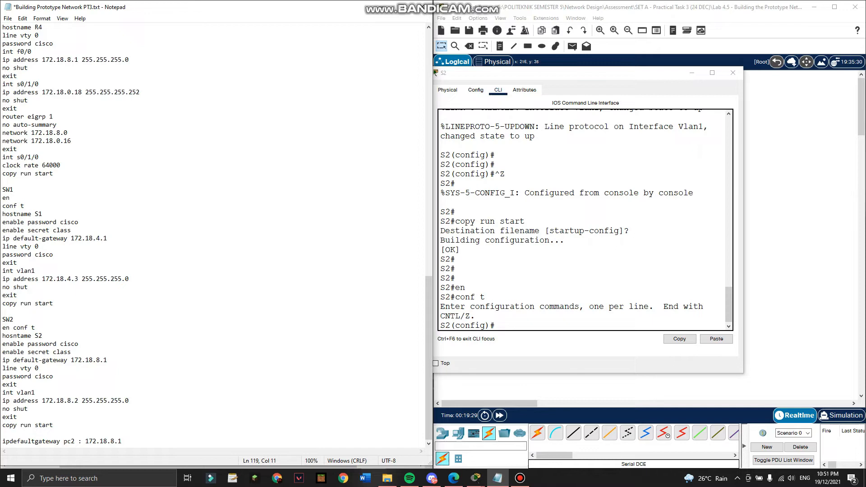
left_click_drag(2, 343, 17, 384)
key("super+c")
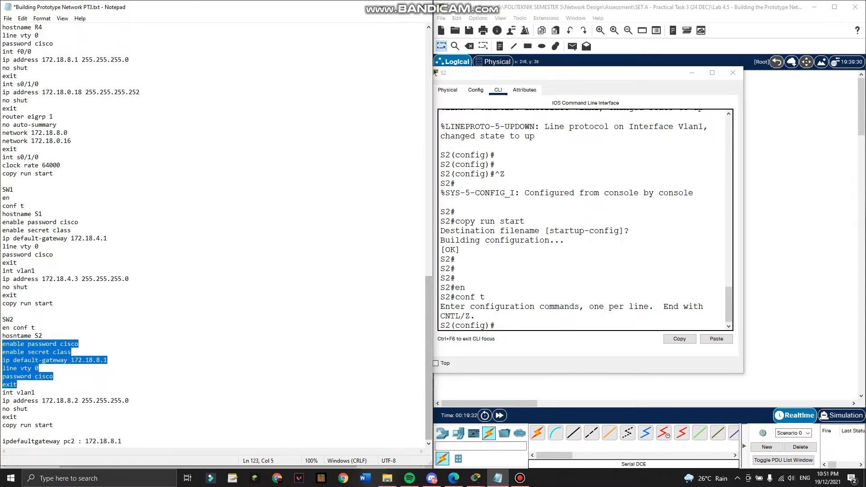
left_click(541, 316)
left_click(716, 339)
key("Return")
key("Return")
key("ctrl+z")
Require login on S2's line vty 0, save with copy run start, and bring up the task PDF.
key("Return")
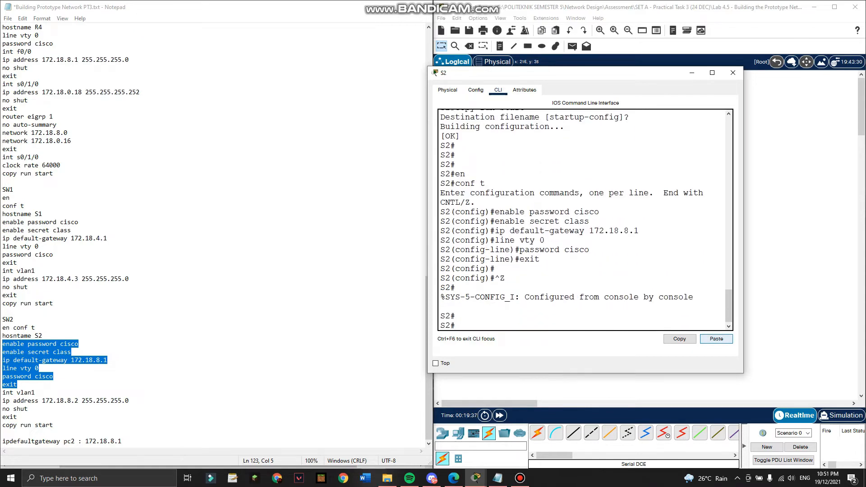
type("conf t")
key("Return")
type("line")
key("Tab")
type("vt")
key("Tab")
type("0")
key("Return")
type("login")
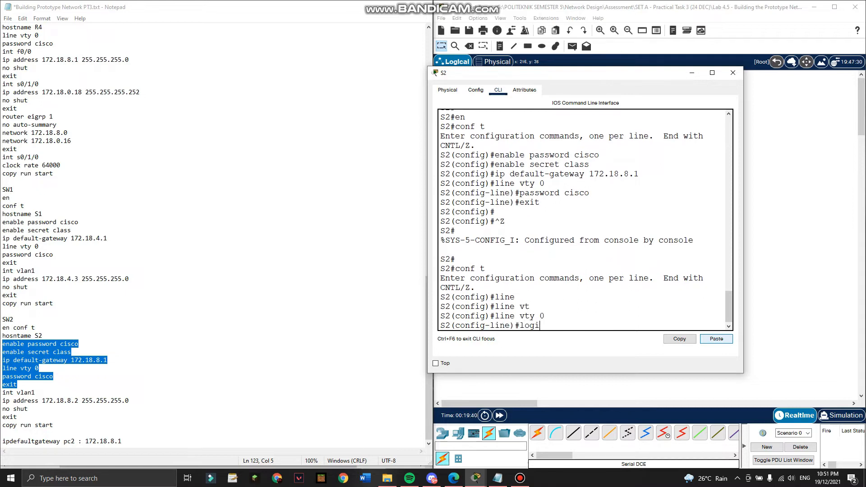
key("Return")
key("Return")
key("Return")
key("ctrl+z")
key("Return")
type("copy ")
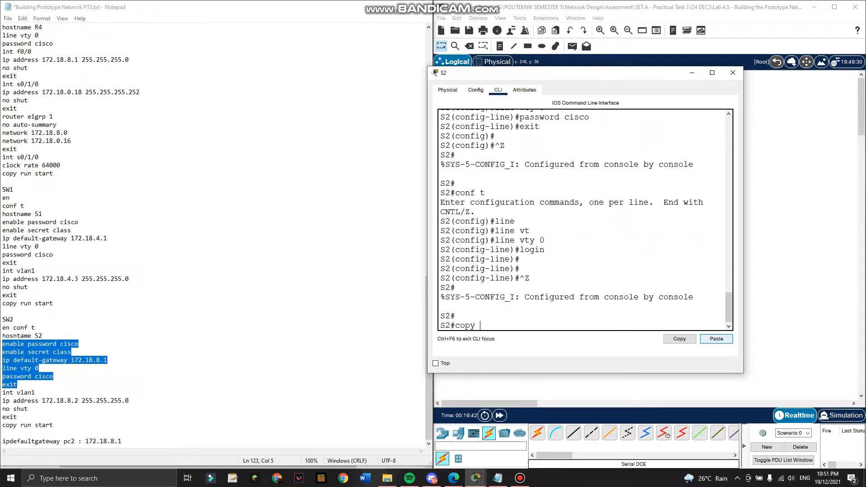
type("run start")
key("Return")
key("Return")
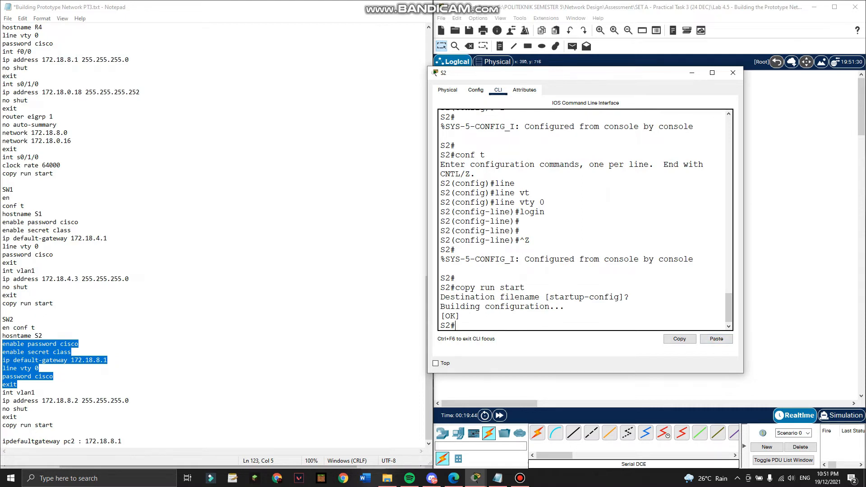
left_click(520, 478)
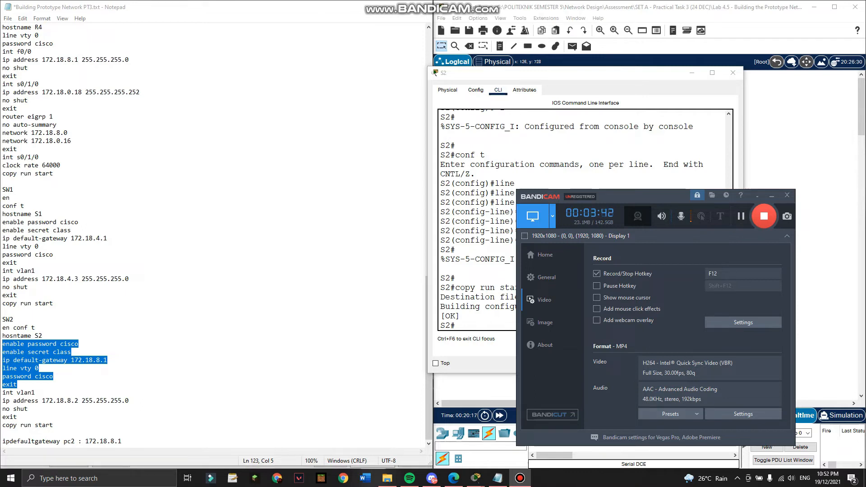
left_click(454, 479)
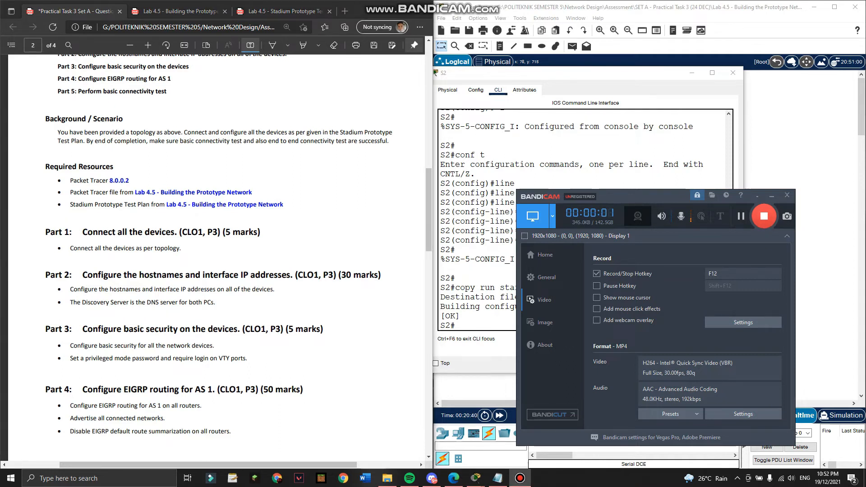
Scroll the task PDF to Part 2, minimize the recorder, and close S2's window.
scroll(217, 243, "down", 4)
left_click(772, 196)
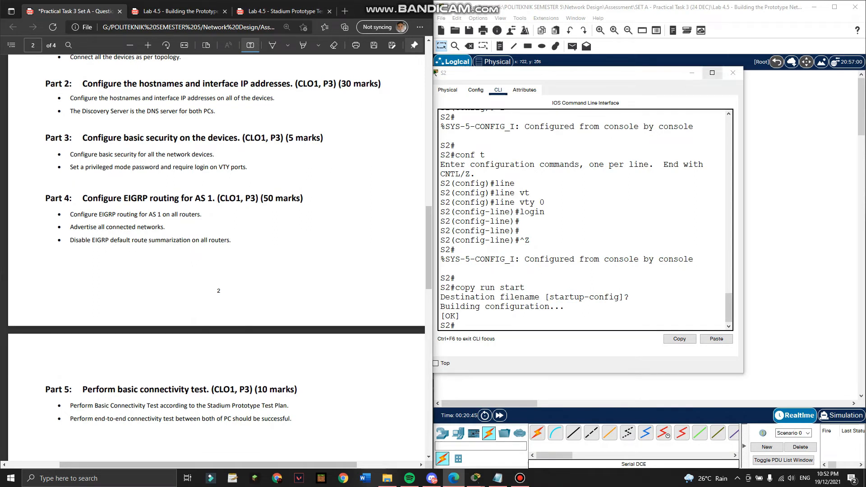
left_click_drag(671, 74, 592, 144)
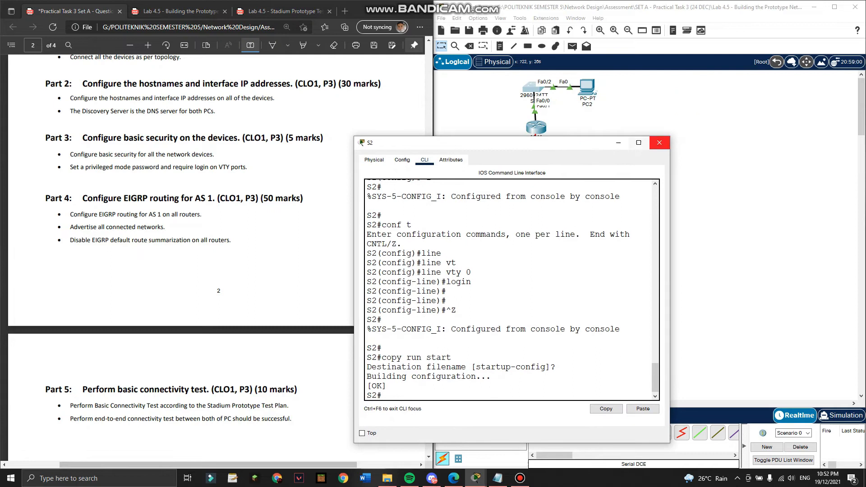
left_click(660, 143)
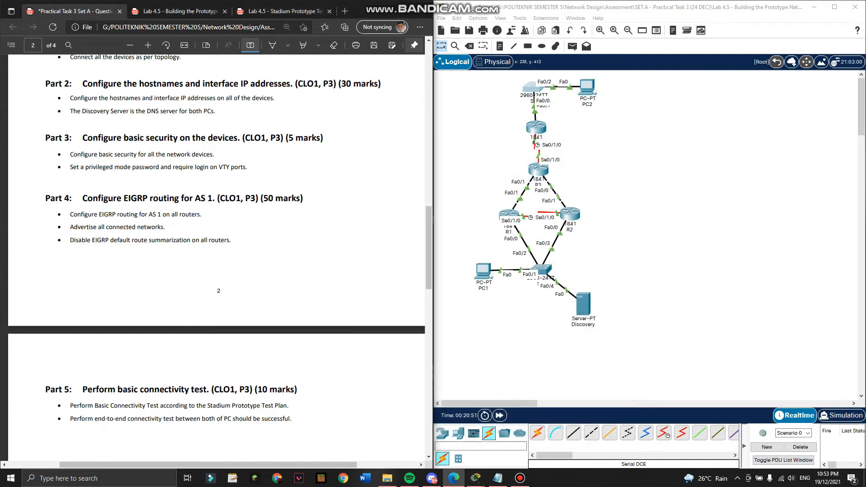
Open R1's window and copy its router eigrp 1 block from the Notepad script.
left_click(509, 210)
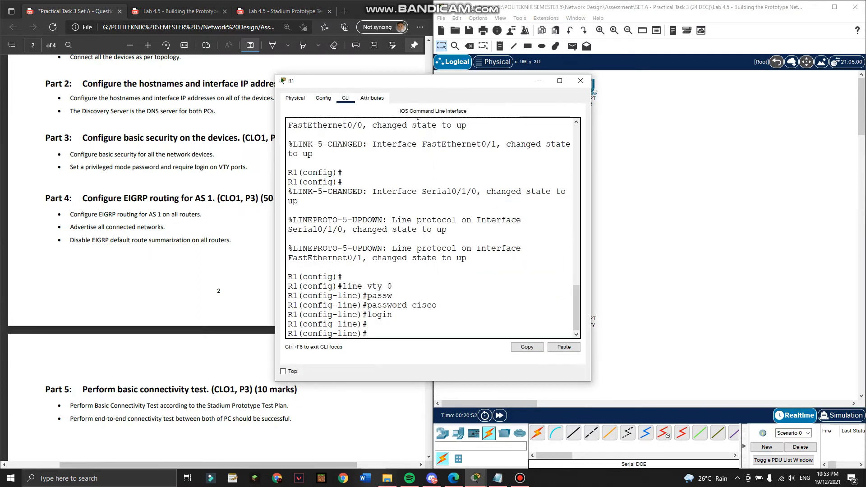
left_click_drag(492, 80, 693, 90)
left_click(497, 479)
scroll(215, 235, "up", 6)
scroll(214, 235, "up", 20)
left_click(35, 174)
left_click_drag(68, 206, 2, 174)
key("super+c")
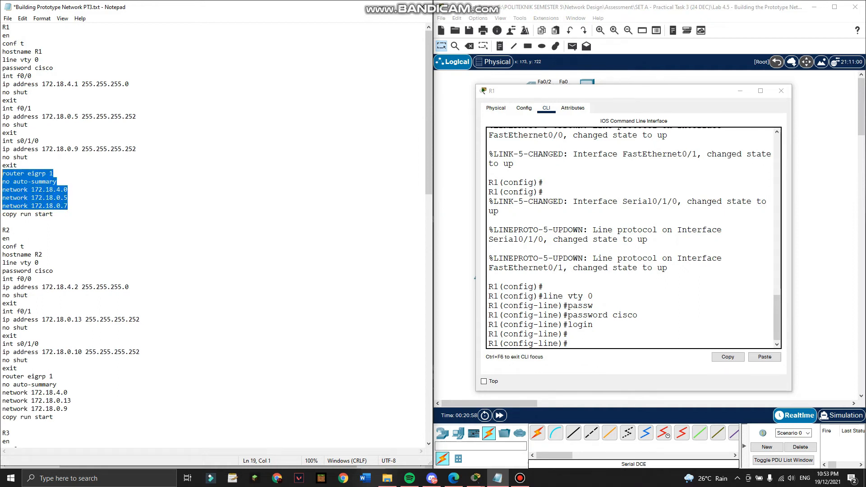
Paste the EIGRP 1 commands into R1 under conf t and save with copy run start.
left_click(587, 335)
key("ctrl+z")
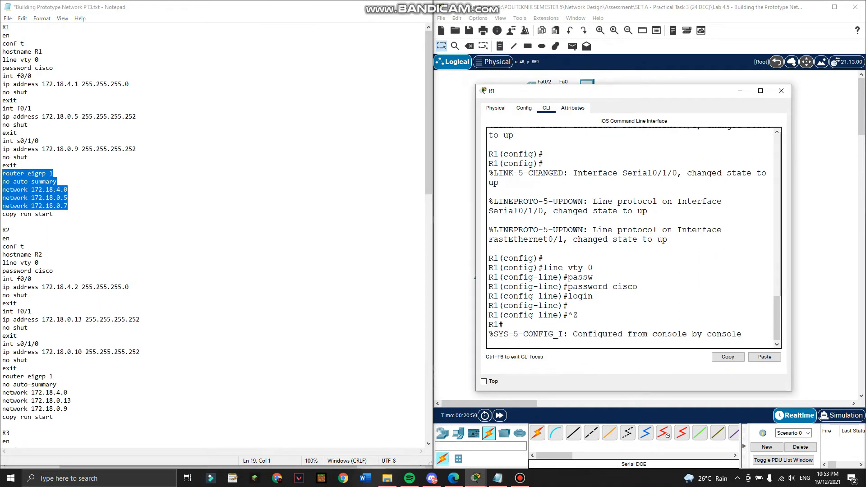
key("Return")
key("Return")
type("conf t")
key("Return")
left_click(765, 357)
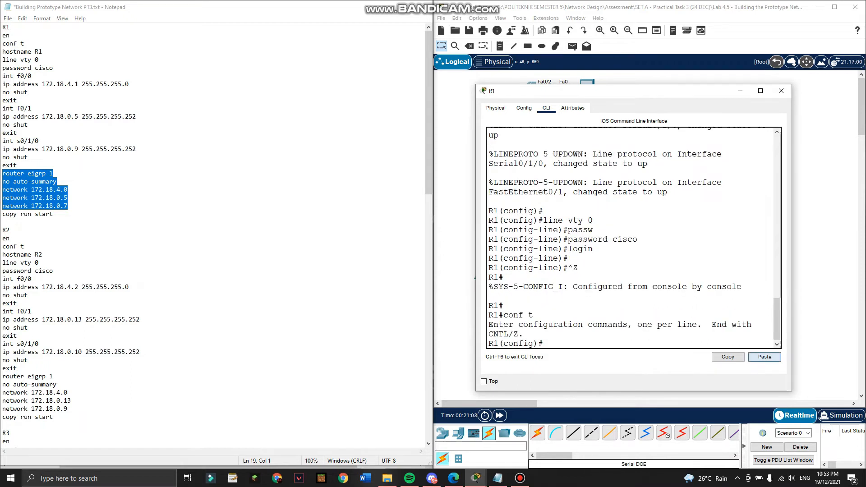
key("Return")
key("ctrl+z")
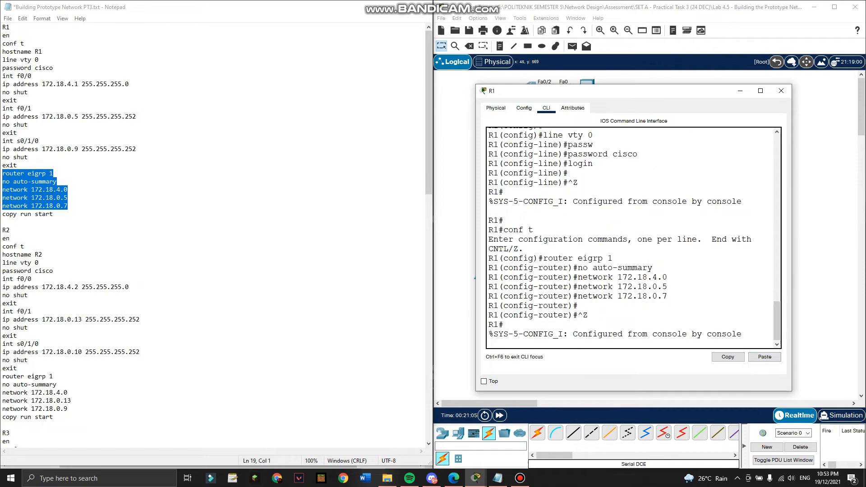
key("Return")
key("Return")
type("copy run start")
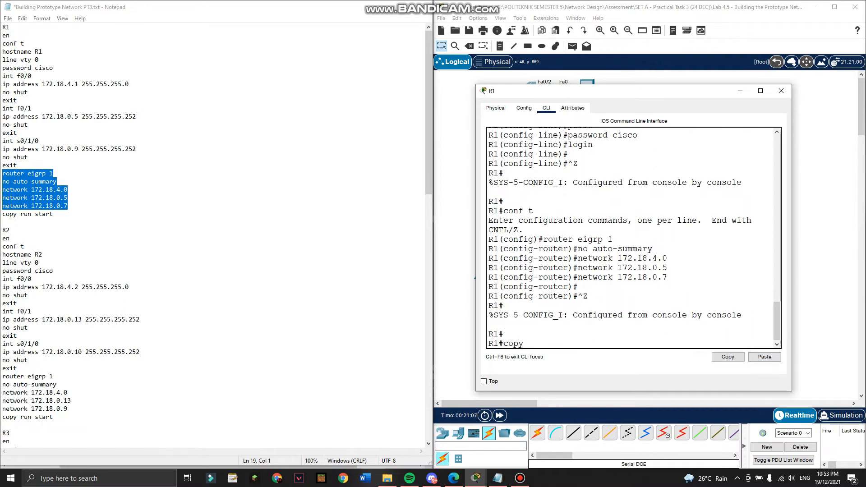
key("Return")
key("Return")
key("Return")
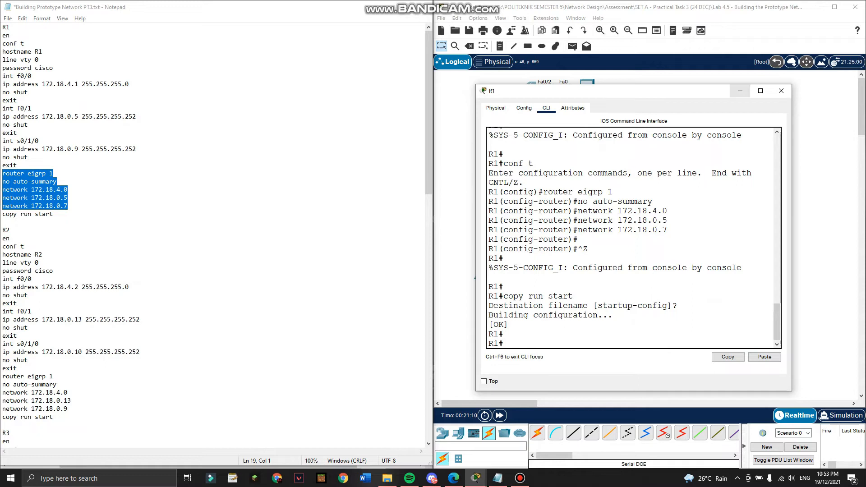
List R1's three directly connected routes with show ip route connected, then close R1.
type("show ip ro")
key("Tab")
type("co")
key("Tab")
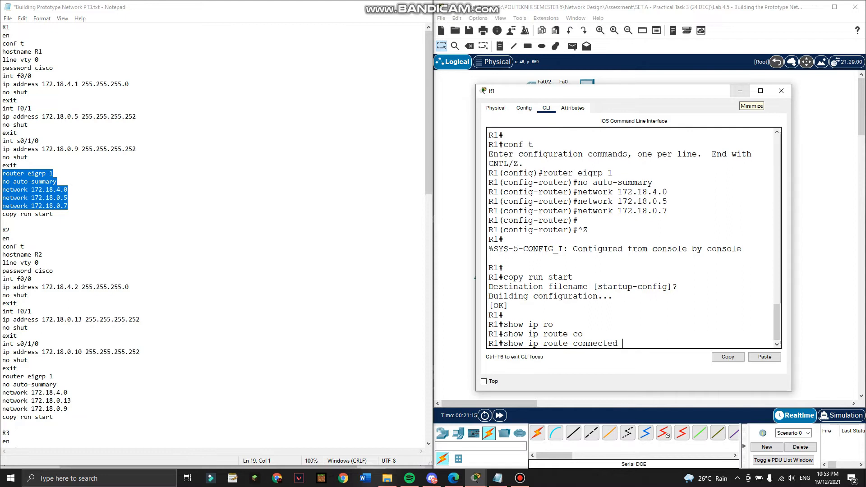
key("Return")
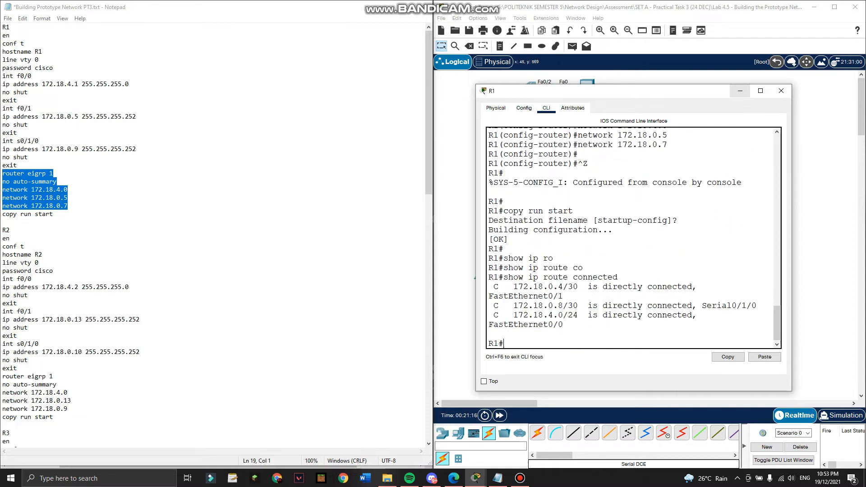
scroll(634, 238, "up", 1)
scroll(634, 238, "down", 1)
scroll(634, 238, "up", 1)
scroll(633, 238, "down", 1)
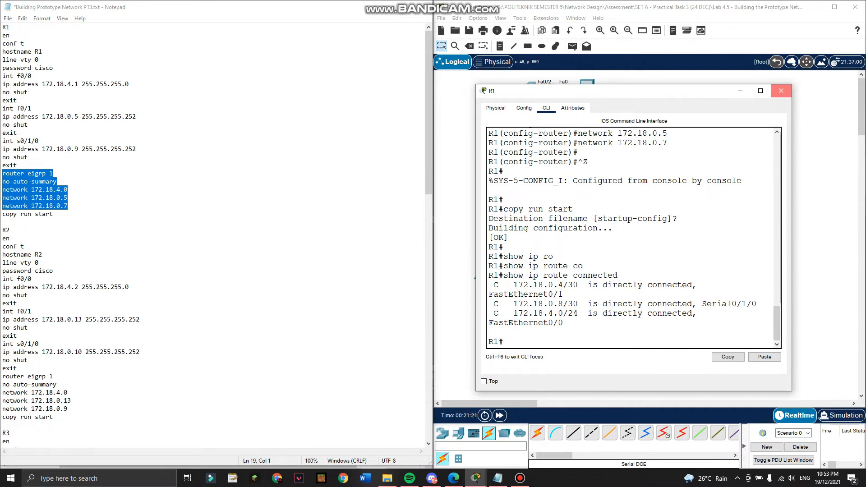
left_click(781, 91)
Open R2, exit its VTY line configuration, and copy R2's EIGRP commands from the script.
left_click(571, 212)
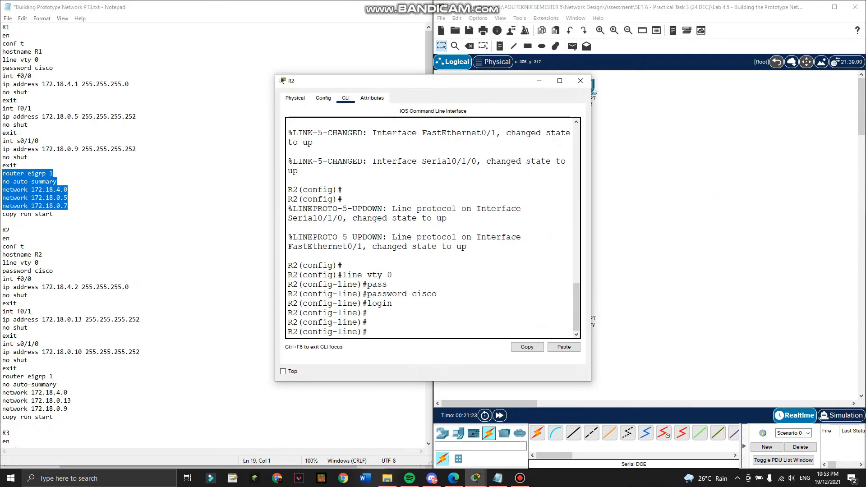
left_click_drag(447, 82, 612, 92)
key("Return")
key("Return")
type("exit")
key("Return")
key("Return")
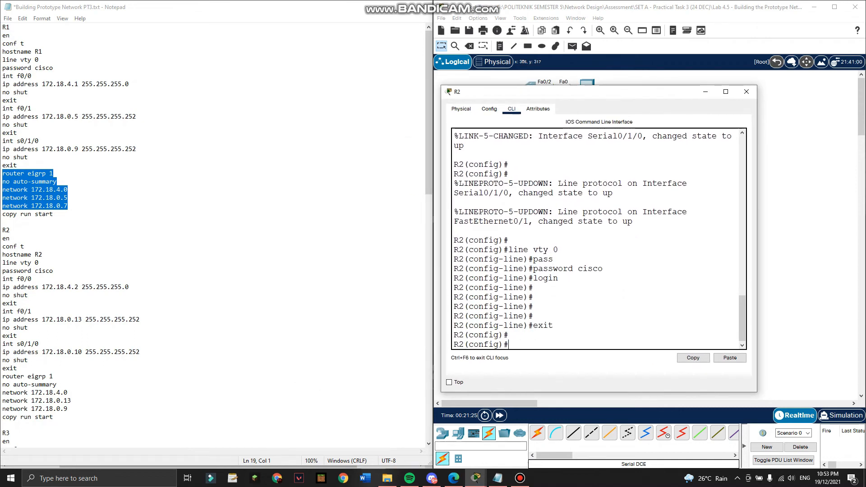
left_click_drag(53, 416, 3, 376)
key("super+c")
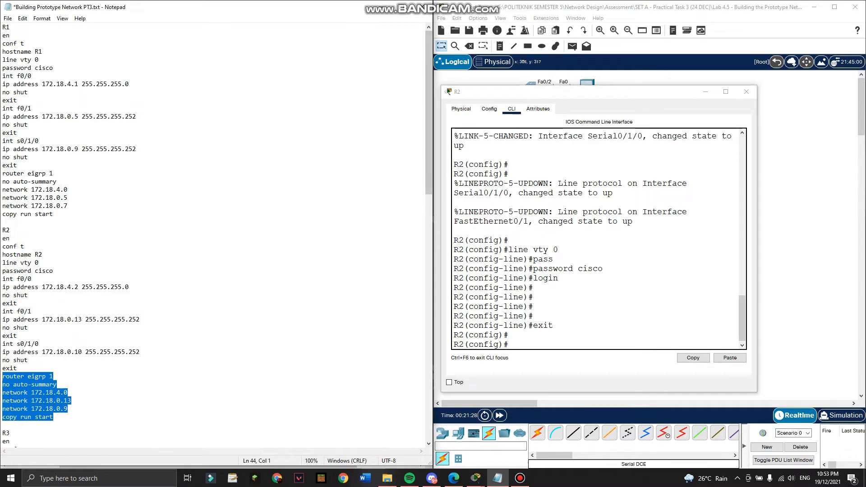
Paste R2's EIGRP 1 commands, save with copy run start, and close R2's window.
left_click(573, 297)
scroll(212, 279, "down", 4)
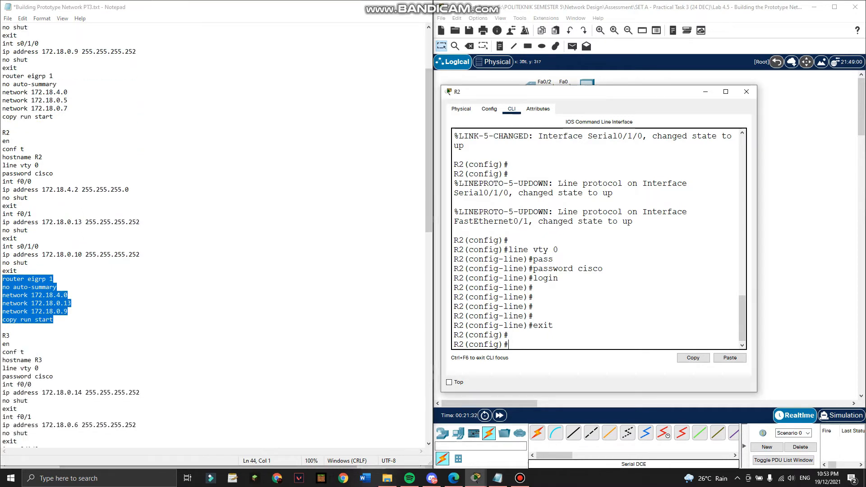
left_click(730, 357)
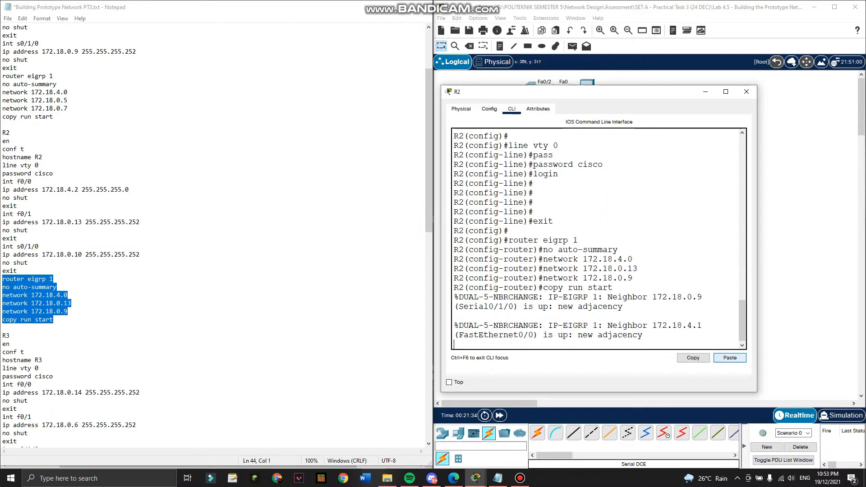
key("Return")
key("Return")
key("Return")
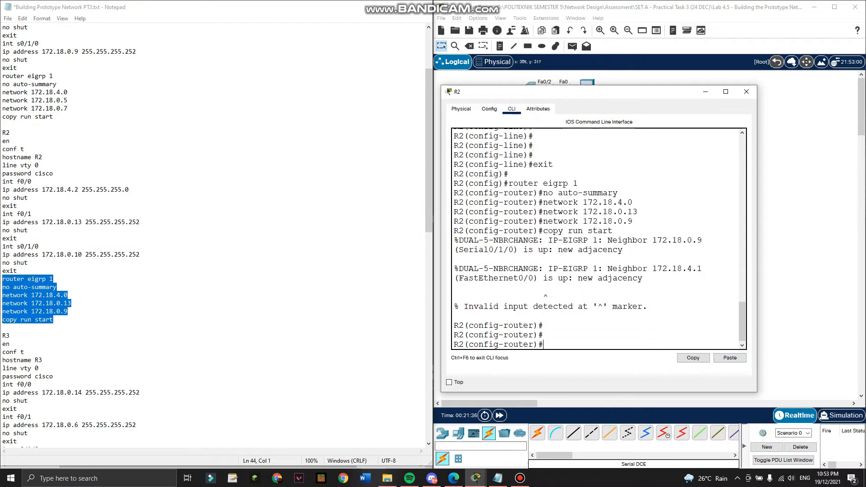
key("ctrl+z")
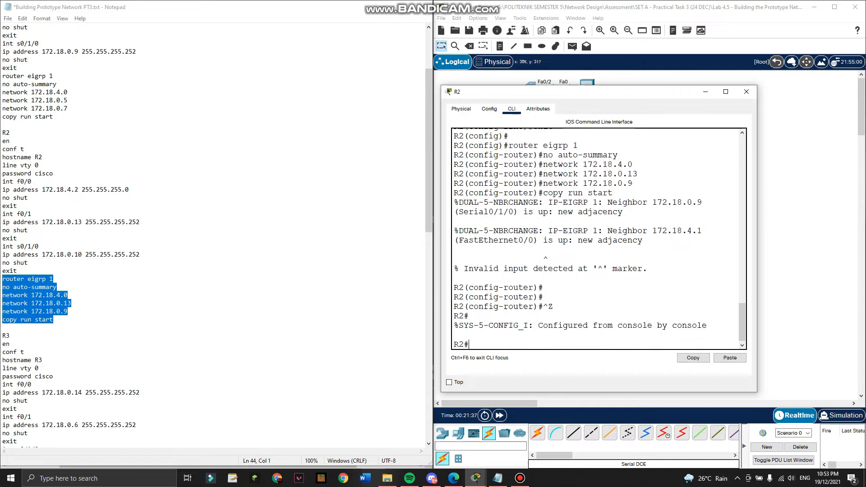
key("Return")
type("copy run start")
key("Return")
key("Return")
key("Return")
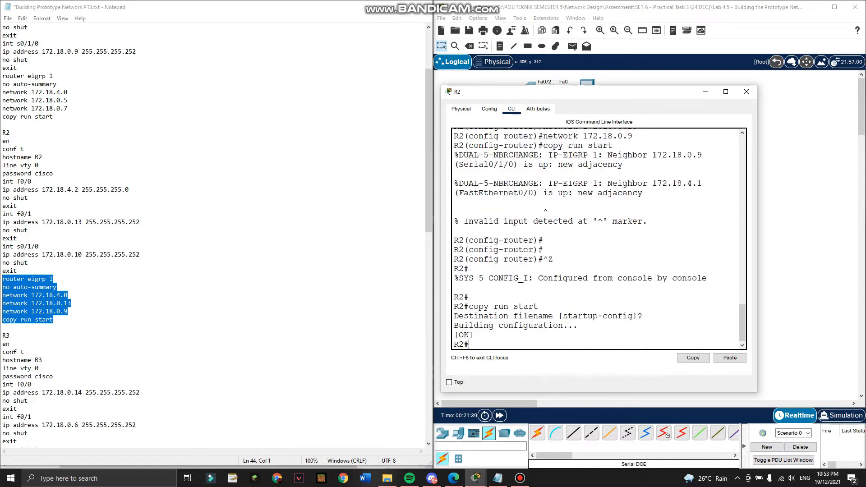
left_click(746, 91)
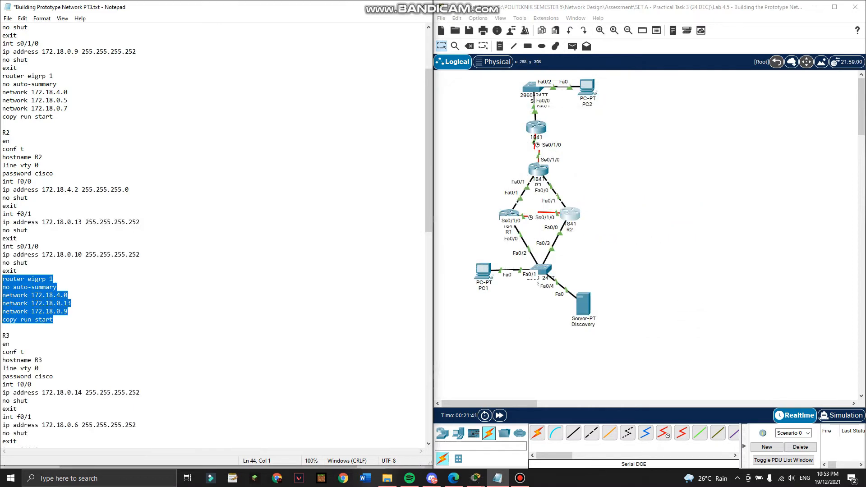
Open R3's window and copy R3's EIGRP command block from the notes.
left_click(534, 169)
scroll(135, 235, "down", 13)
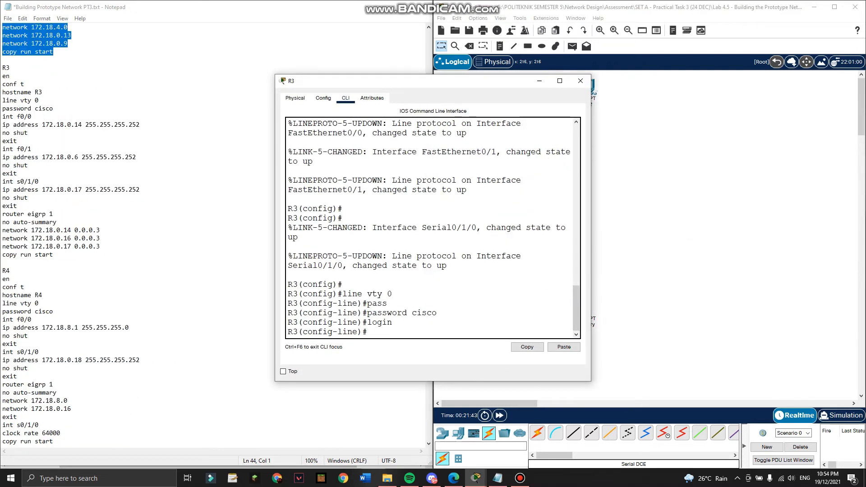
left_click_drag(355, 83, 571, 97)
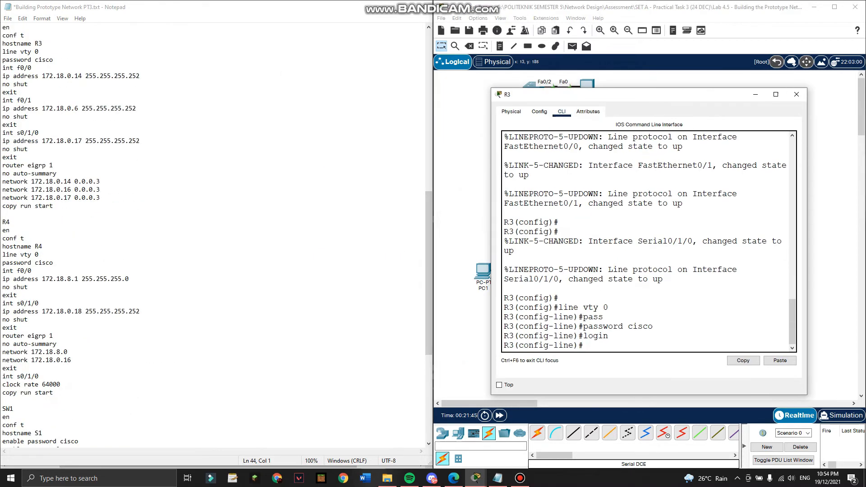
scroll(216, 235, "up", 1)
left_click_drag(53, 231, 3, 189)
key("super+c")
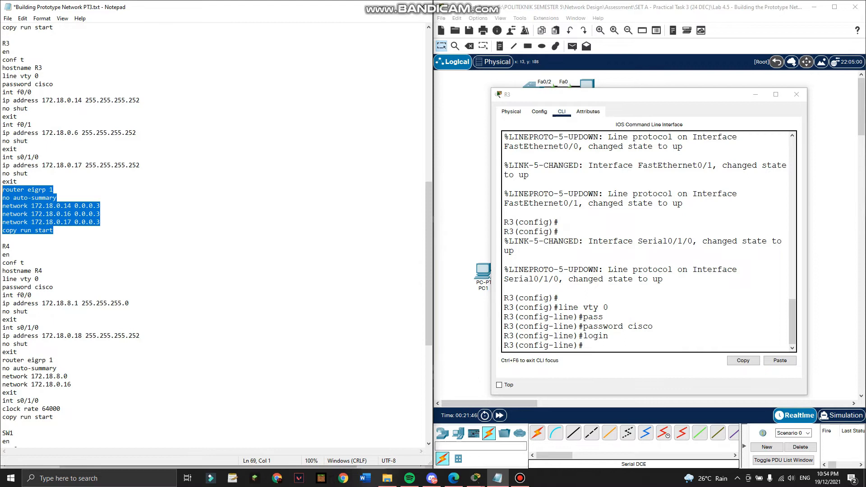
Paste R3's EIGRP 1 block under conf t, save with copy run start, and close R3.
left_click(585, 339)
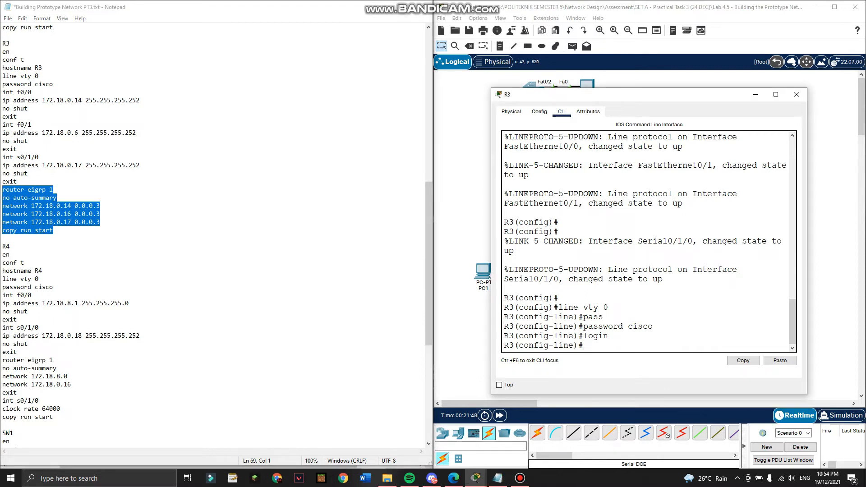
key("ctrl+z")
key("Return")
type("conf t")
key("Return")
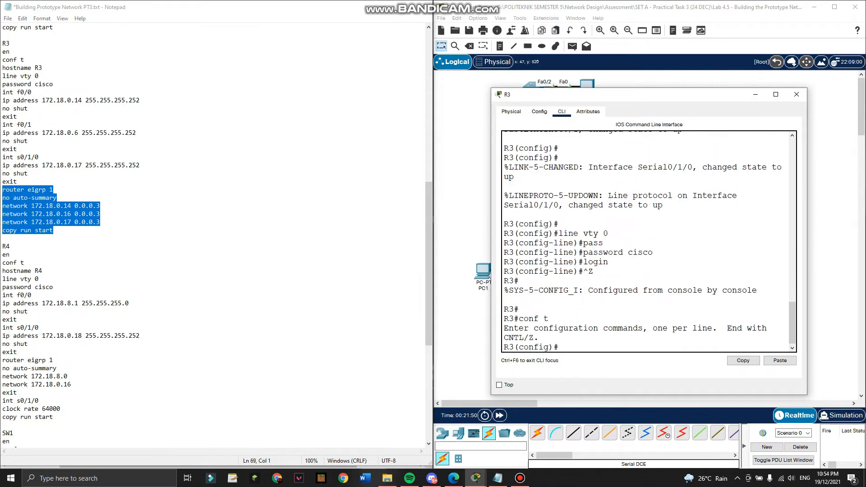
left_click(780, 361)
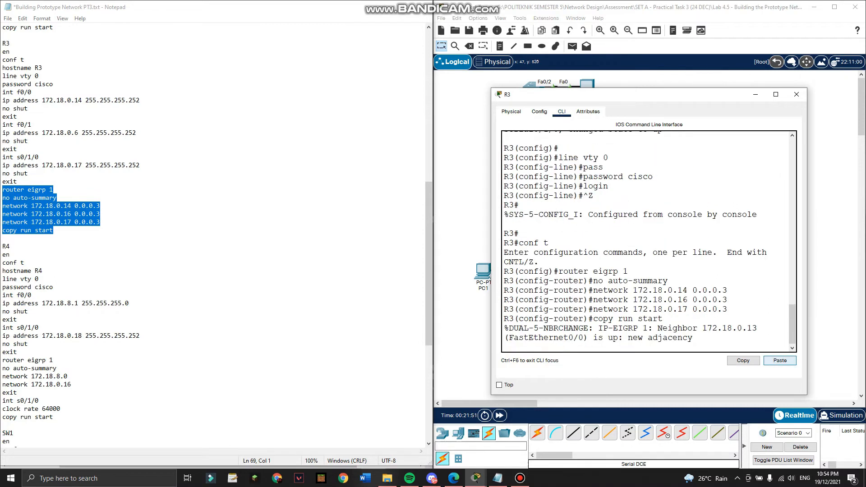
key("Return")
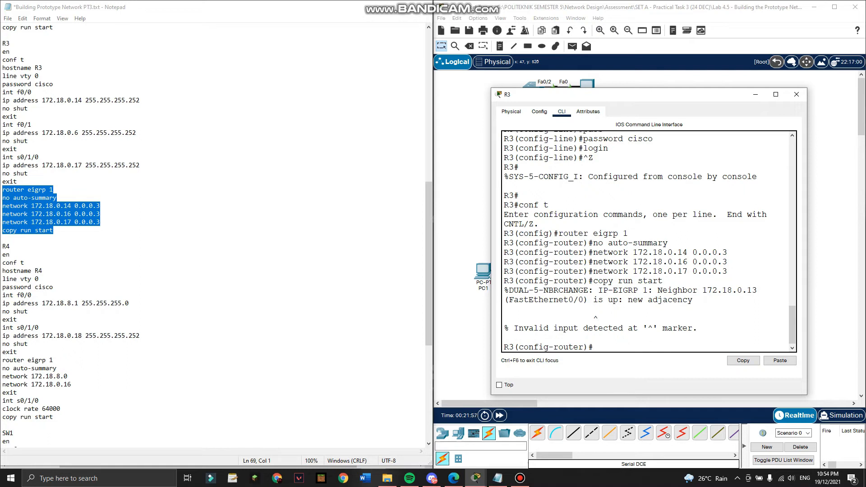
key("ctrl+z")
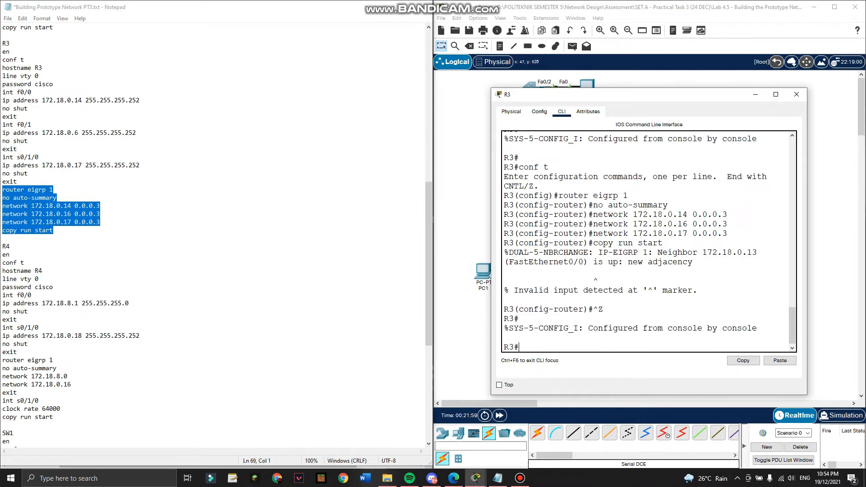
key("Return")
type("copy run start")
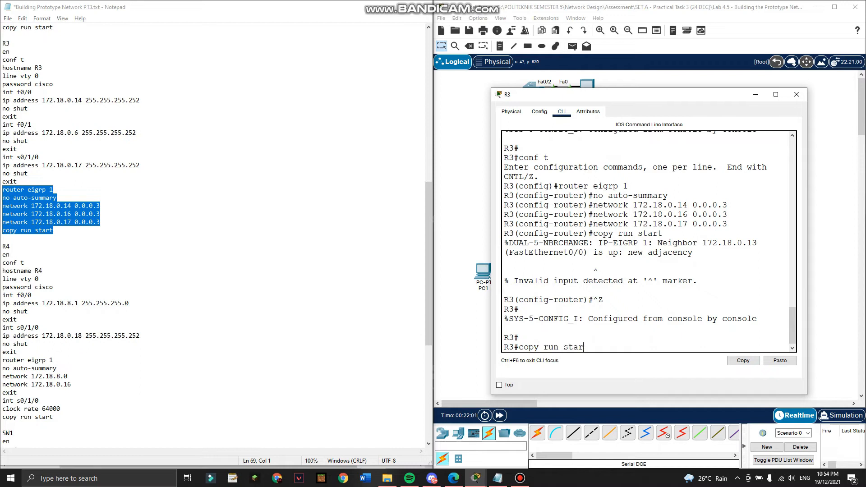
key("Return")
key("Return")
left_click(797, 94)
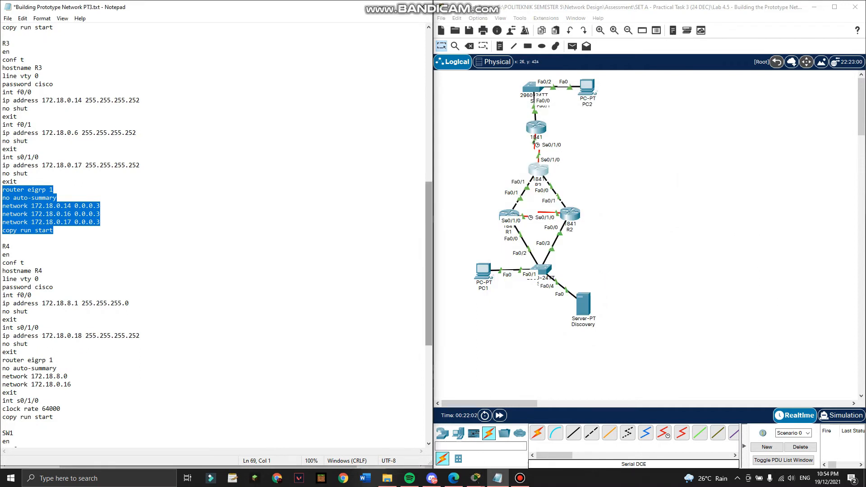
Open R4's window and copy R4's EIGRP command block from the notes.
left_click(535, 126)
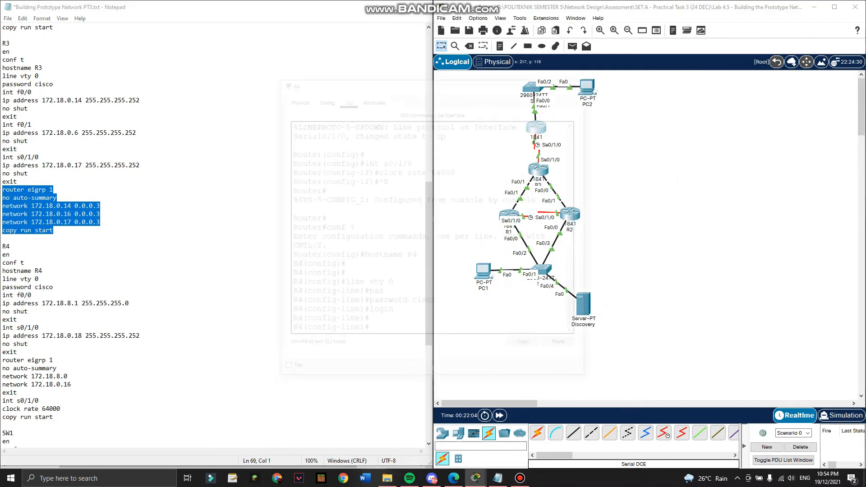
left_click_drag(351, 85, 495, 107)
left_click_drag(17, 320, 3, 287)
key("ctrl+c")
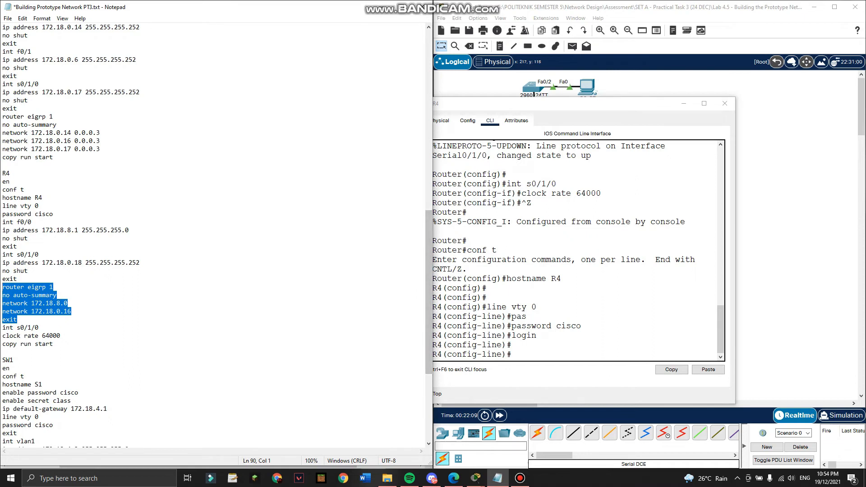
Exit line configuration, paste R4's EIGRP 1 commands, save with copy run start, and close R4.
left_click(582, 334)
type("exit")
key("Return")
key("ctrl+v")
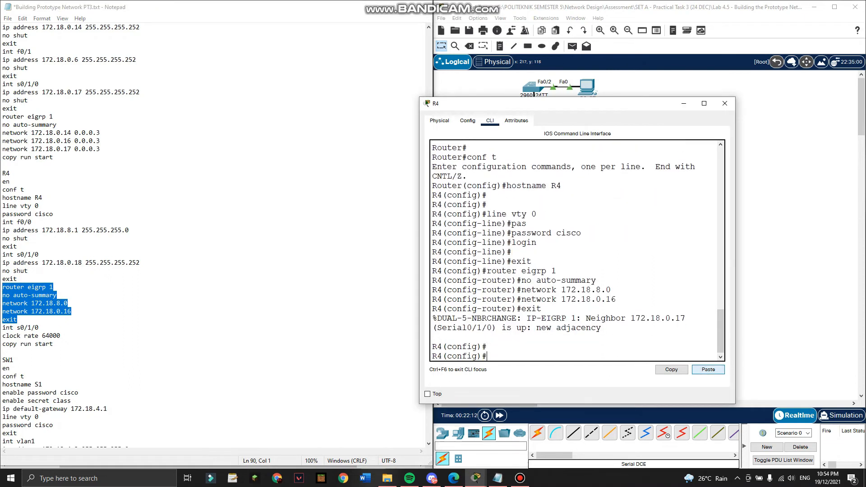
key("ctrl+z")
key("Return")
type("copy r")
key("BackSpace")
type("un start")
key("Return")
key("Return")
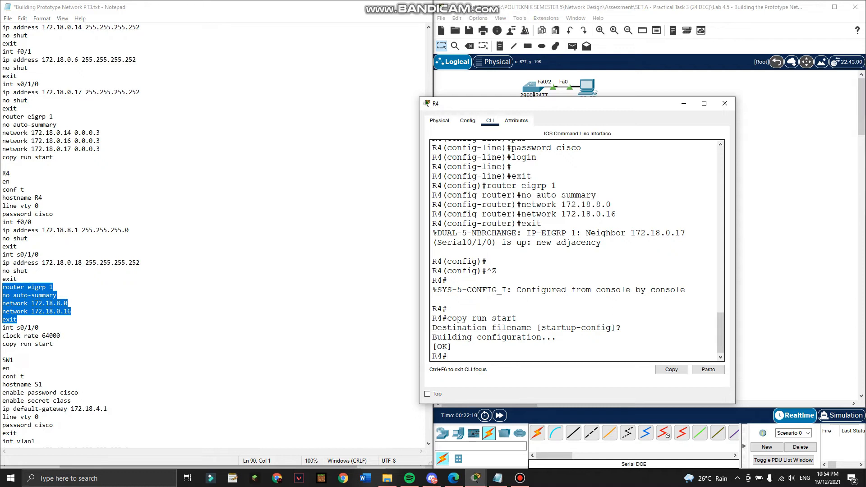
left_click(725, 103)
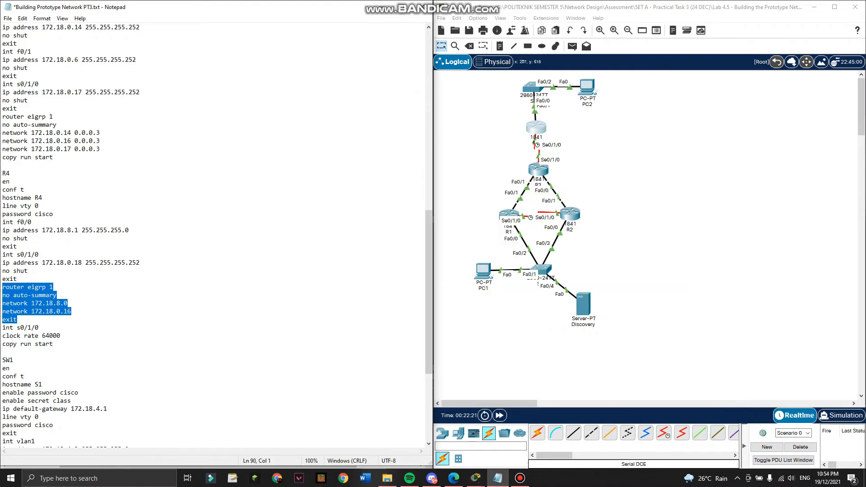
Fast-forward the simulation clock and show the assignment PDF's page 2 in Edge.
left_click(500, 415)
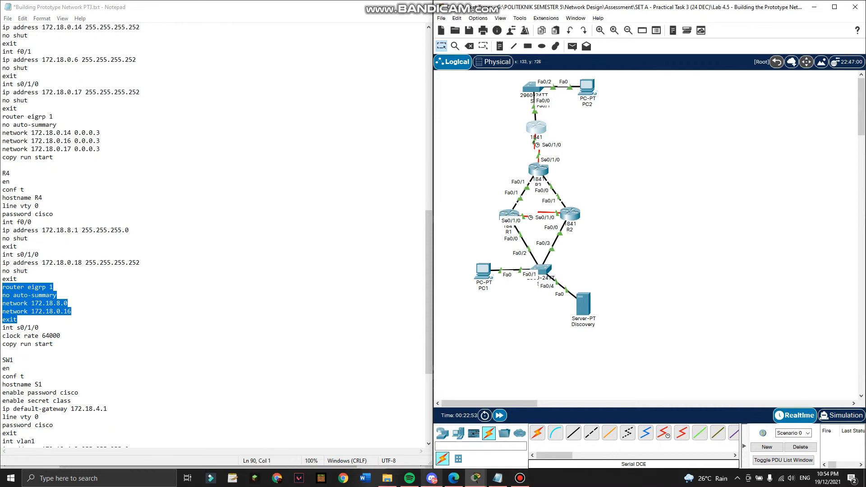
left_click(454, 478)
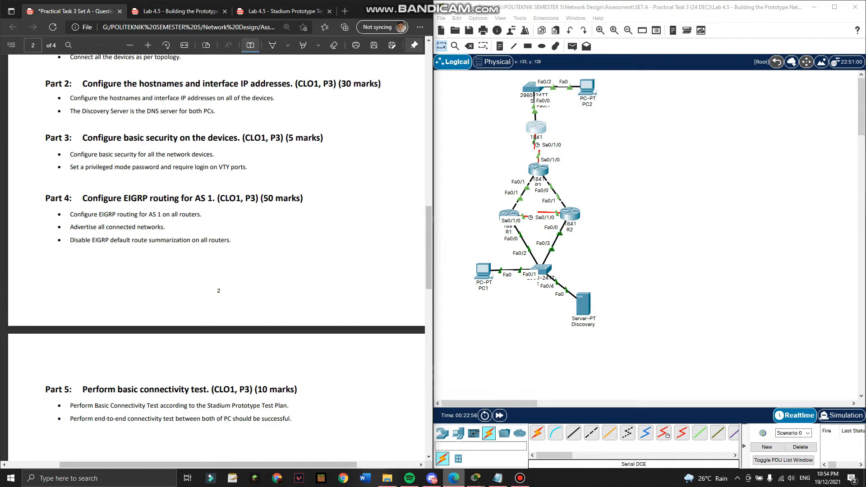
left_click(453, 479)
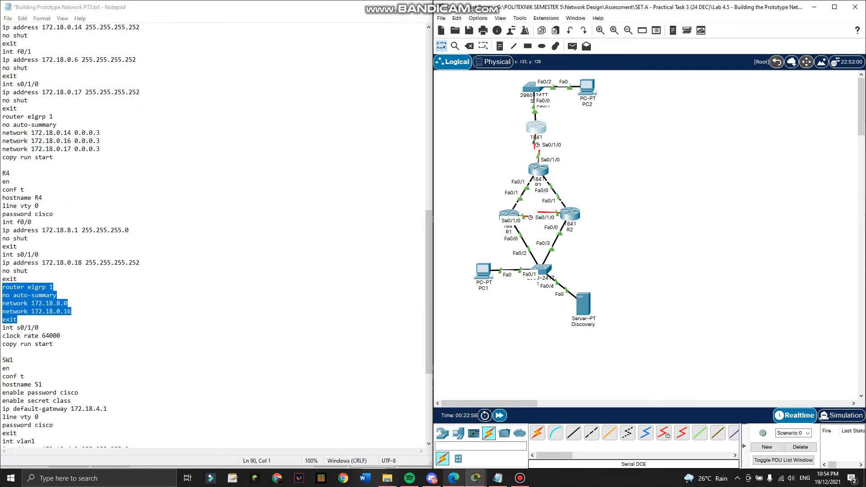
left_click(454, 478)
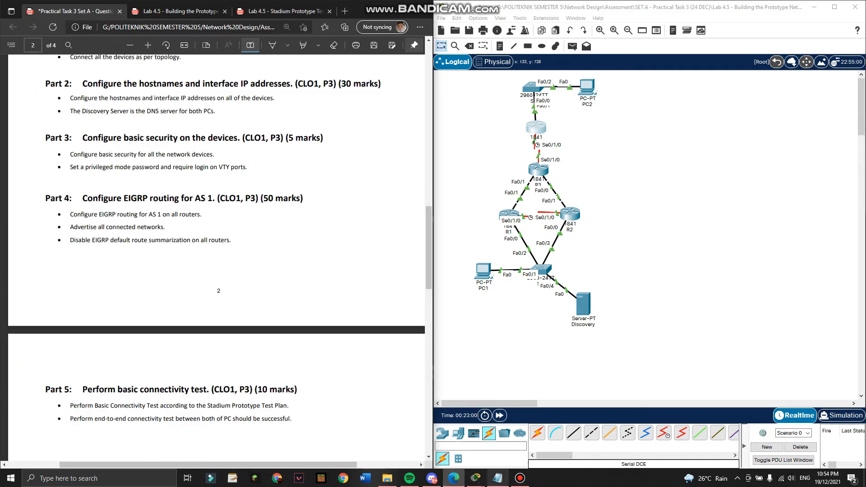
mouse_move(476, 479)
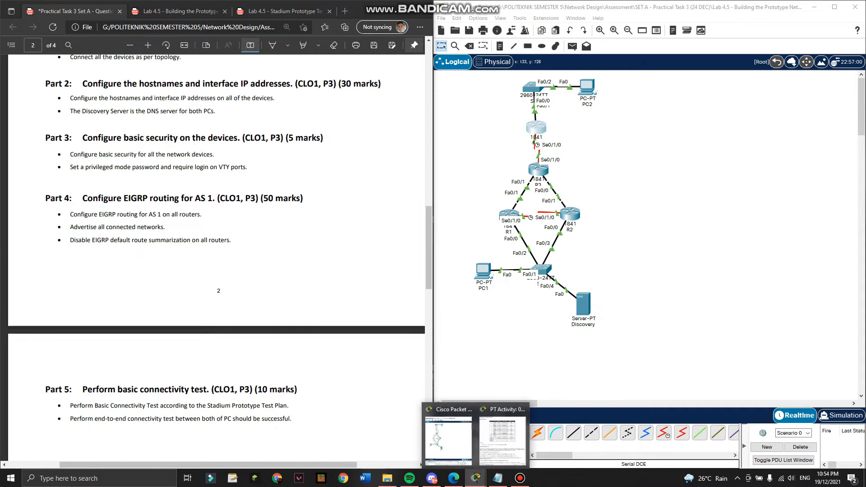
left_click(506, 237)
double_click(509, 216)
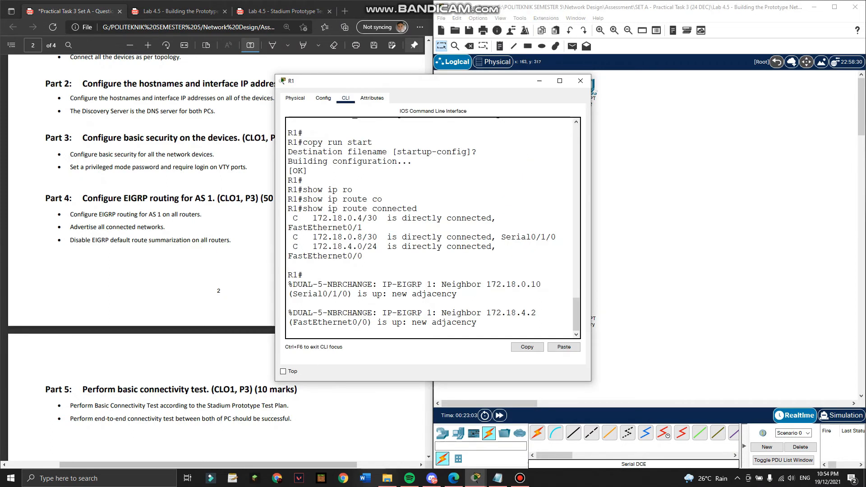
left_click_drag(414, 82, 561, 104)
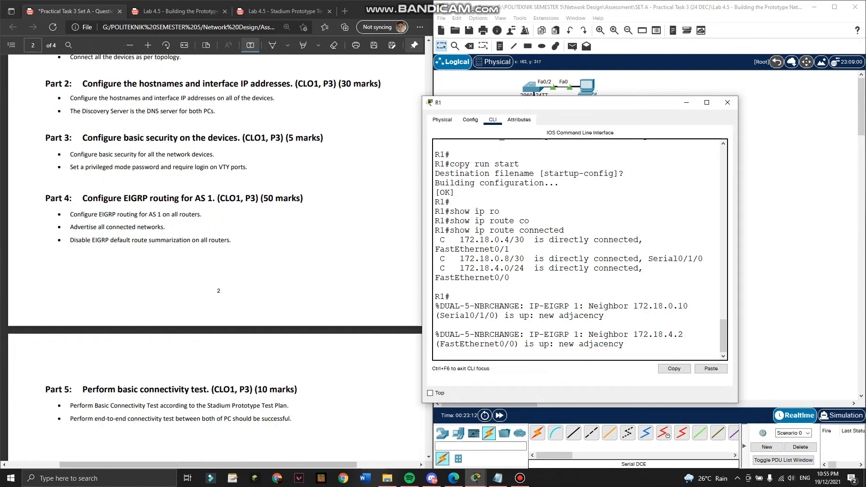
left_click_drag(605, 317, 450, 307)
left_click_drag(625, 344, 444, 316)
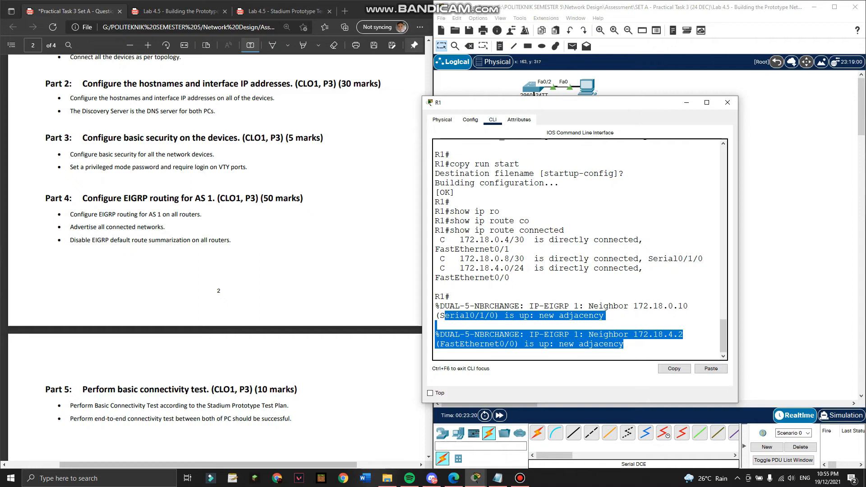
Close R1's window and minimize the screen recorder's window.
left_click(728, 102)
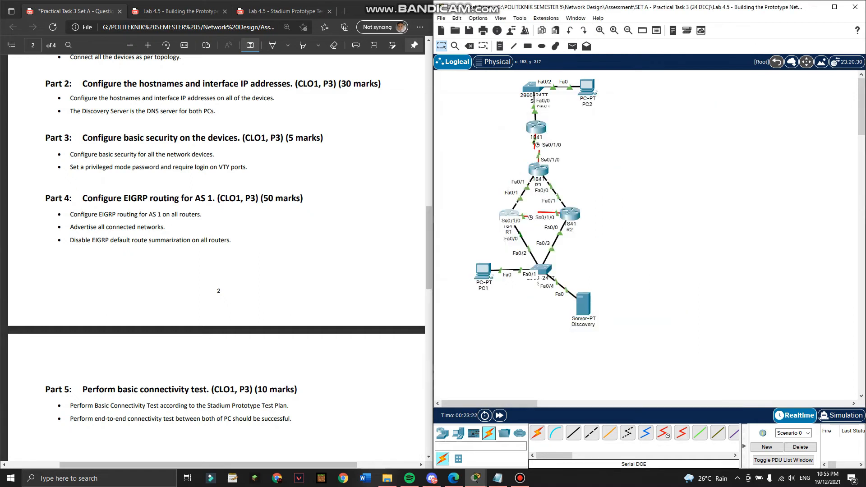
scroll(217, 257, "down", 4)
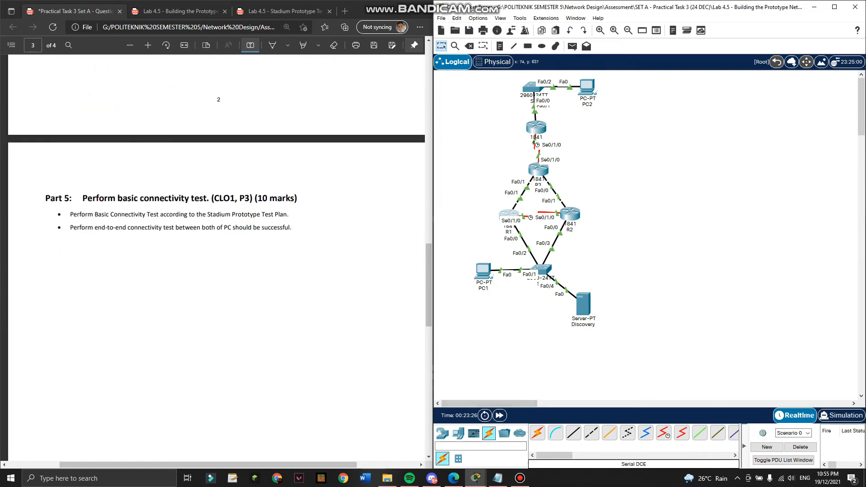
left_click(520, 479)
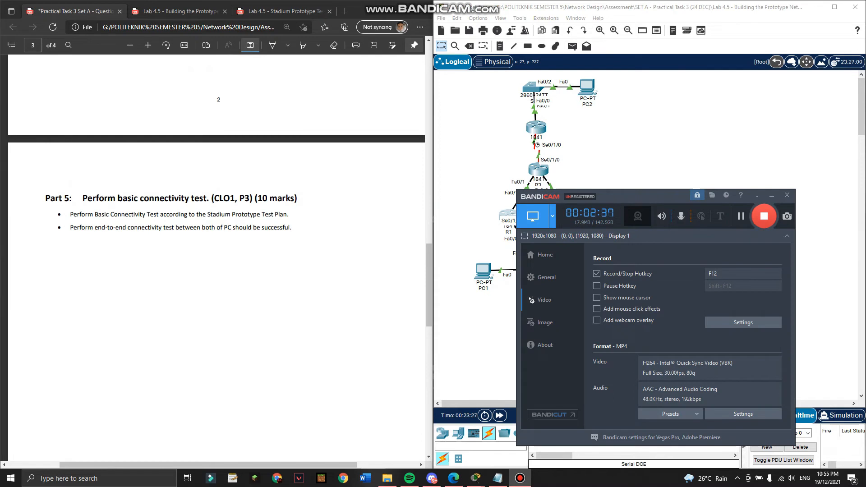
scroll(216, 258, "up", 1)
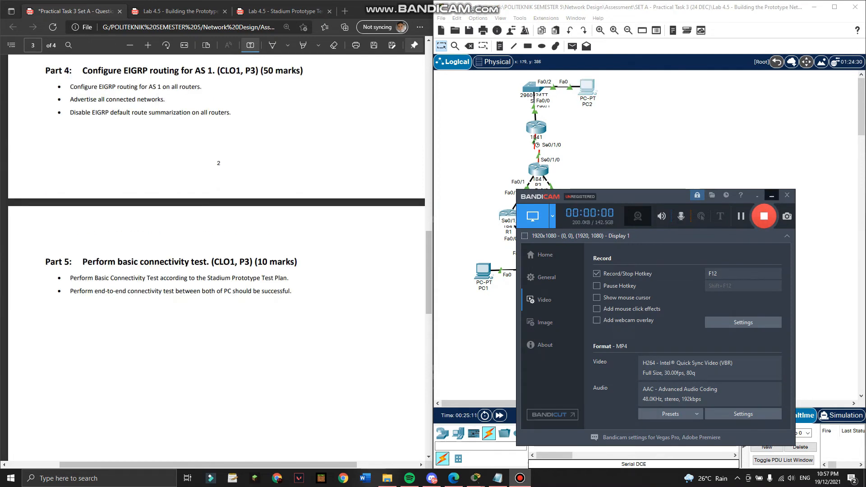
left_click(772, 196)
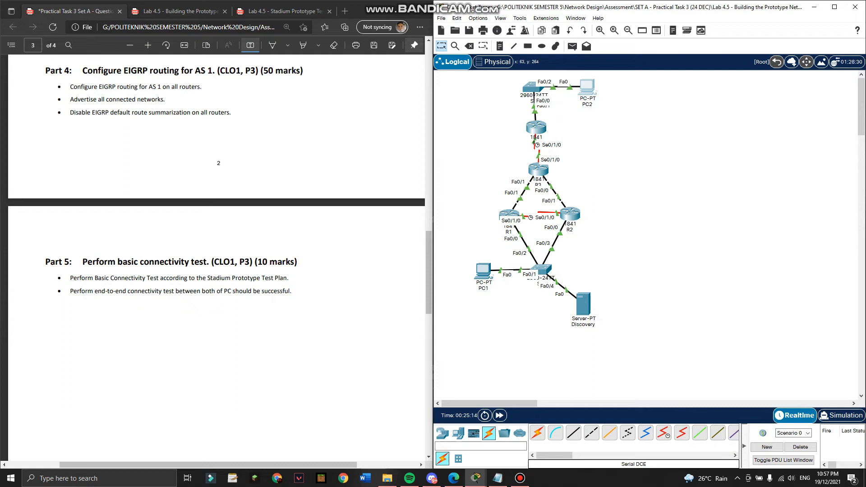
Switch to the Lab 4.5 Stadium Prototype Test tab and scroll to page 6's Test 1 procedures.
left_click(285, 12)
scroll(216, 262, "down", 10)
scroll(216, 262, "up", 3)
scroll(212, 261, "up", 2)
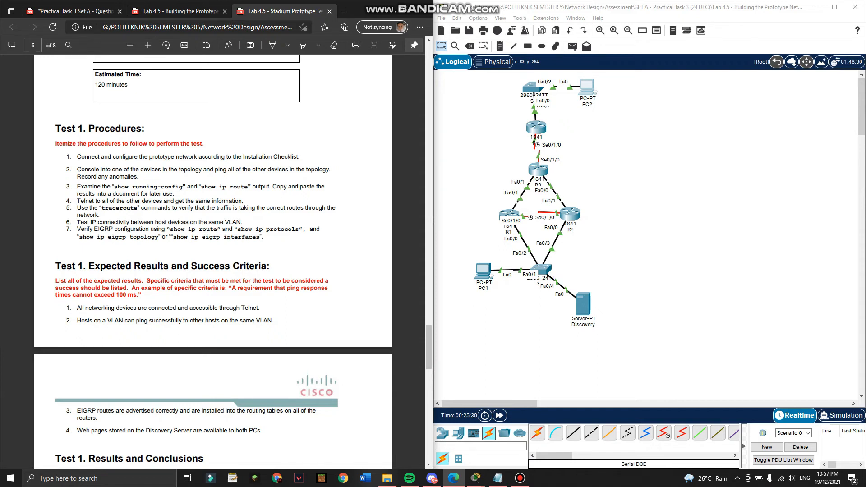
scroll(213, 261, "up", 5)
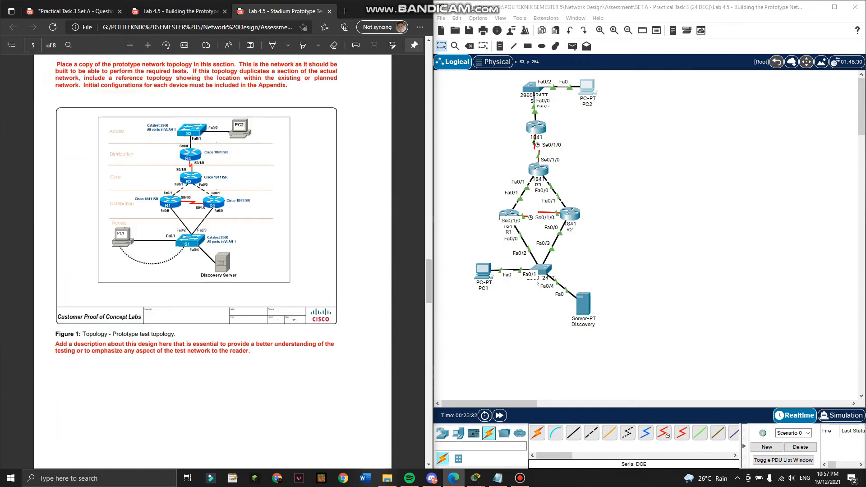
scroll(212, 261, "down", 15)
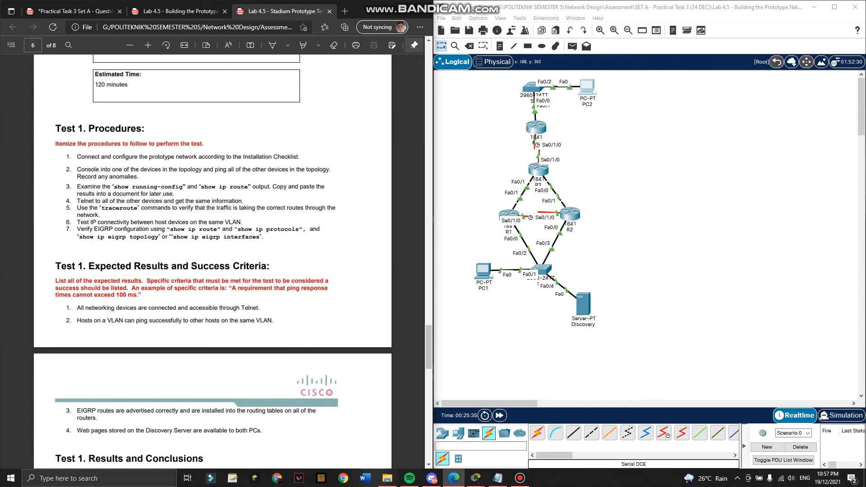
scroll(212, 262, "up", 2)
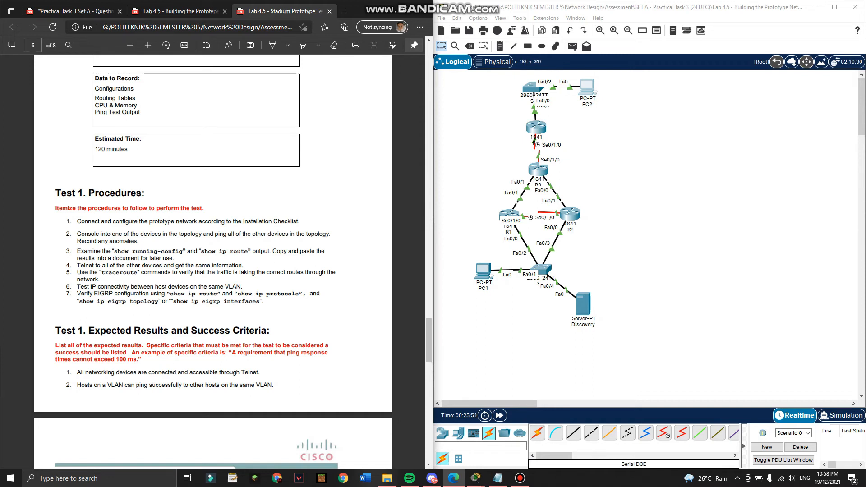
Display R1's running configuration with sh run and page through it.
left_click(508, 212)
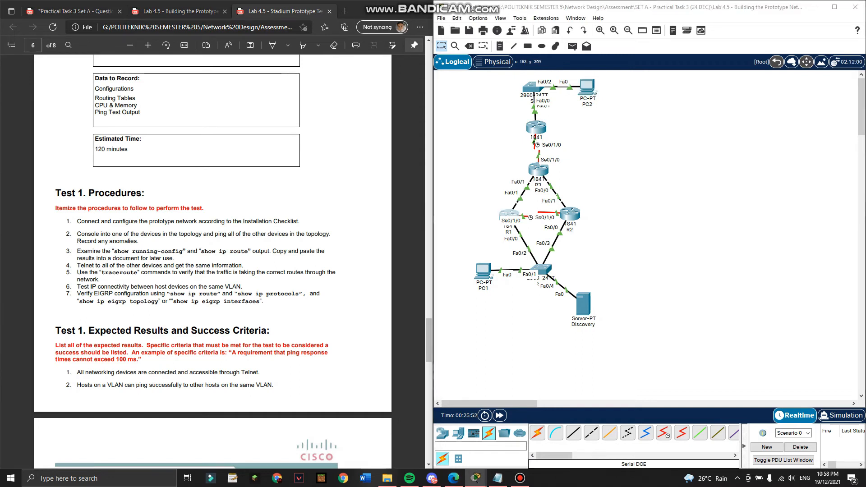
key("Return")
key("Return")
type("sh run")
key("Return")
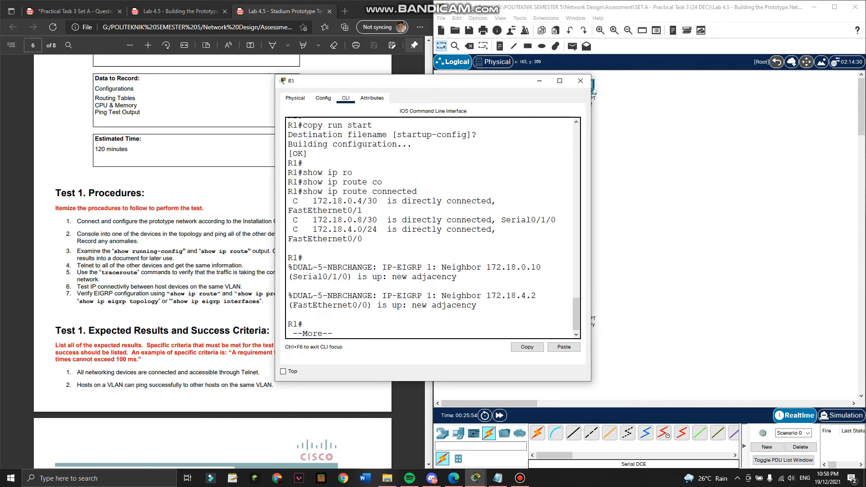
key("space")
key("space")
key("space")
scroll(508, 212, "up", 8)
scroll(433, 228, "up", 7)
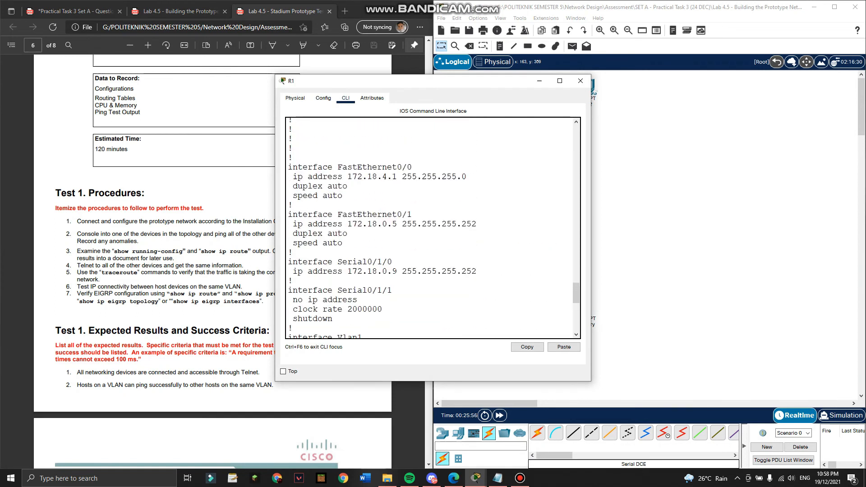
scroll(433, 228, "down", 3)
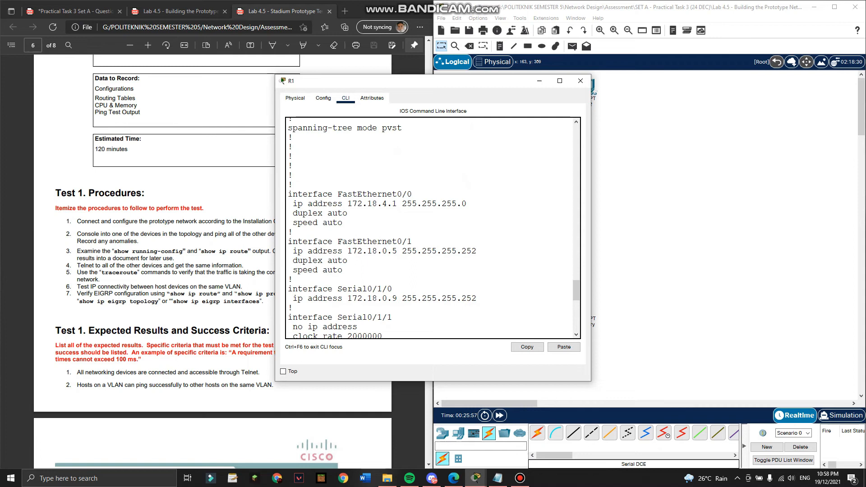
scroll(433, 228, "down", 1)
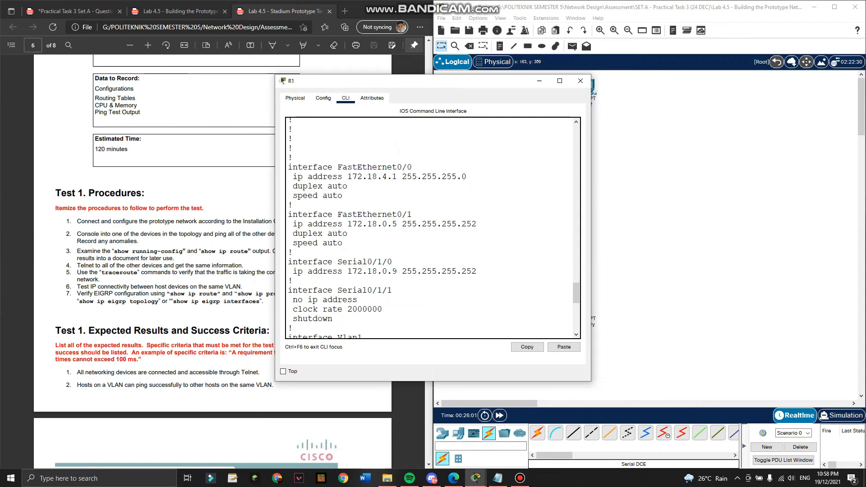
Highlight the EIGRP AS 1, network 172.18.0.0 and vty login lines in R1's config.
left_click_drag(399, 84, 227, 83)
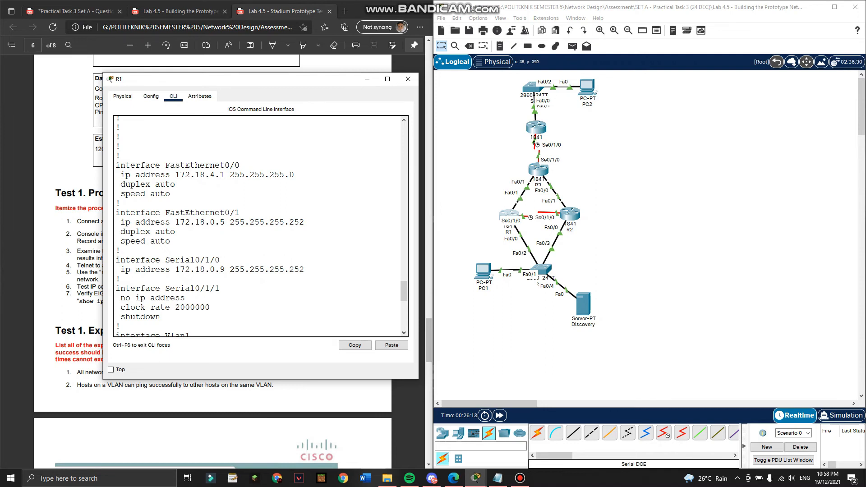
scroll(259, 225, "down", 2)
left_click_drag(135, 253, 185, 253)
scroll(186, 253, "down", 5)
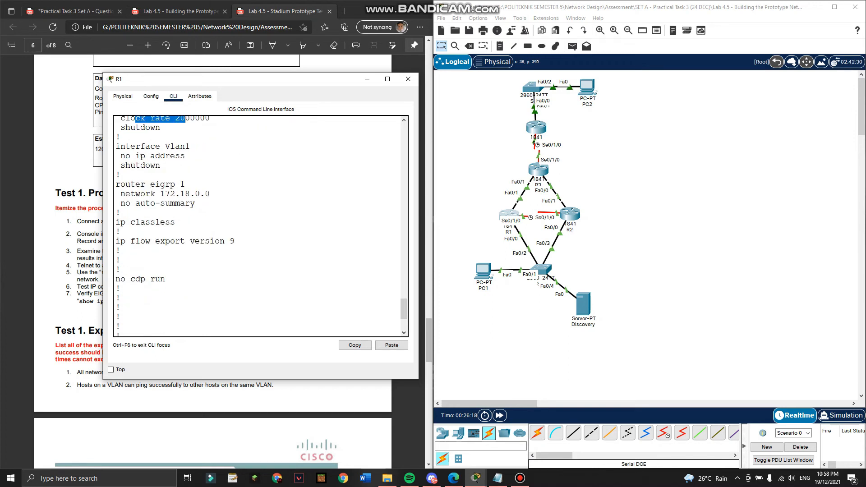
left_click_drag(186, 185, 210, 193)
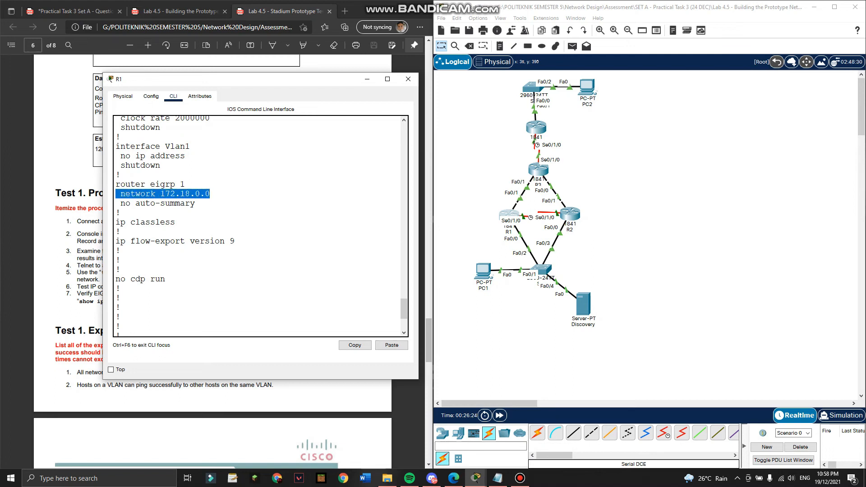
left_click_drag(120, 203, 195, 203)
scroll(119, 212, "down", 4)
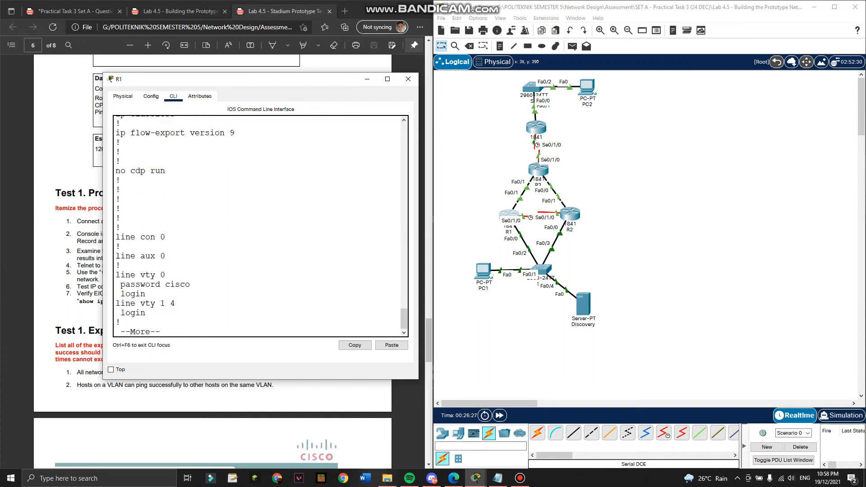
key("ctrl+c")
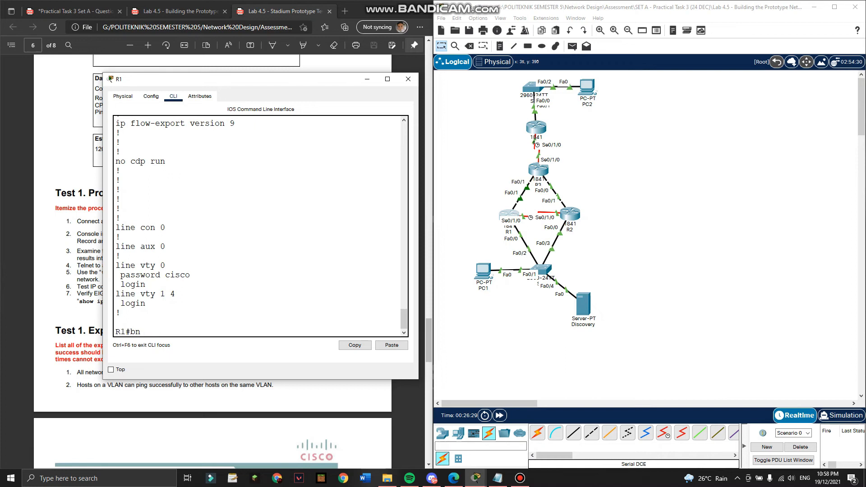
left_click_drag(145, 285, 121, 275)
left_click(147, 285)
scroll(147, 284, "up", 10)
scroll(147, 285, "up", 5)
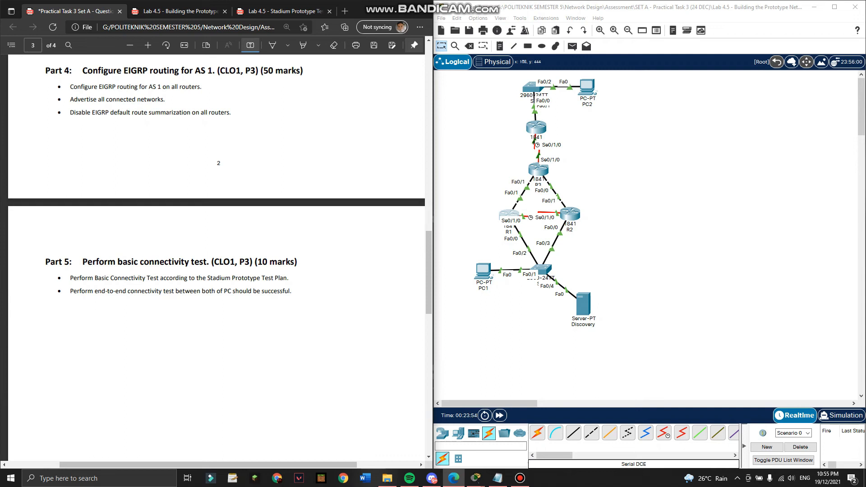
Open PC1 and PC2 side by side and copy PC2's IPv4 address 172.18.8.10.
left_click(586, 88)
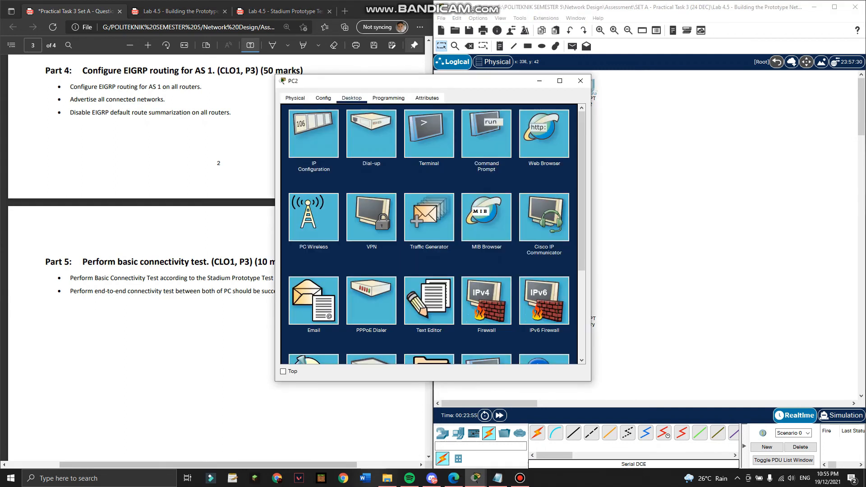
left_click_drag(506, 83, 816, 109)
left_click(486, 268)
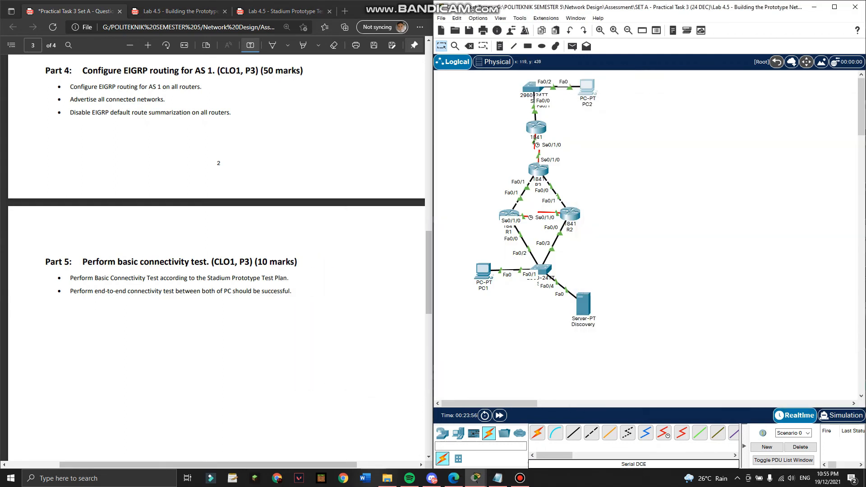
left_click_drag(469, 82, 282, 84)
left_click(587, 86)
left_click_drag(656, 109, 518, 80)
left_click(496, 134)
left_click_drag(590, 156, 558, 156)
Ping 172.18.8.10 from PC1's Command Prompt, running the ping twice.
left_click(298, 137)
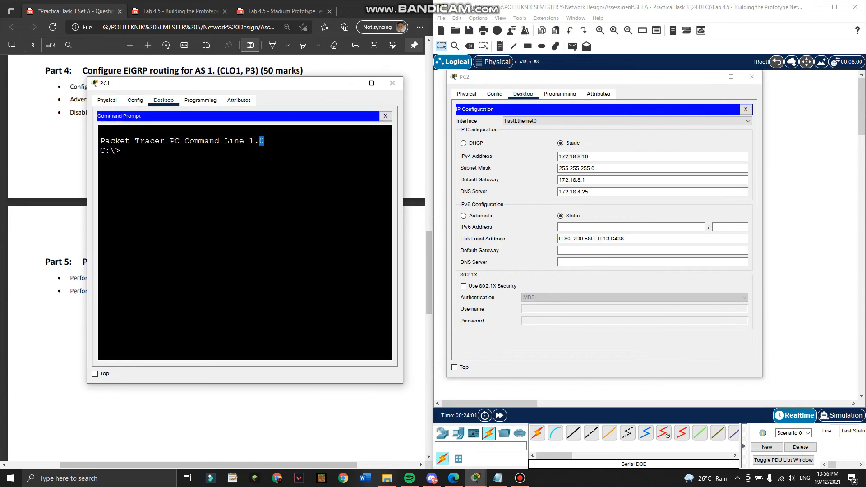
type("ping")
right_click(181, 148)
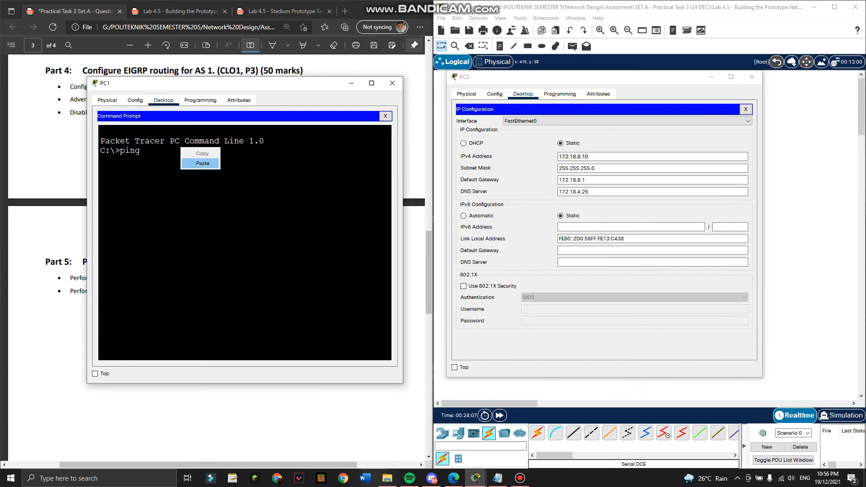
left_click(200, 164)
key("Return")
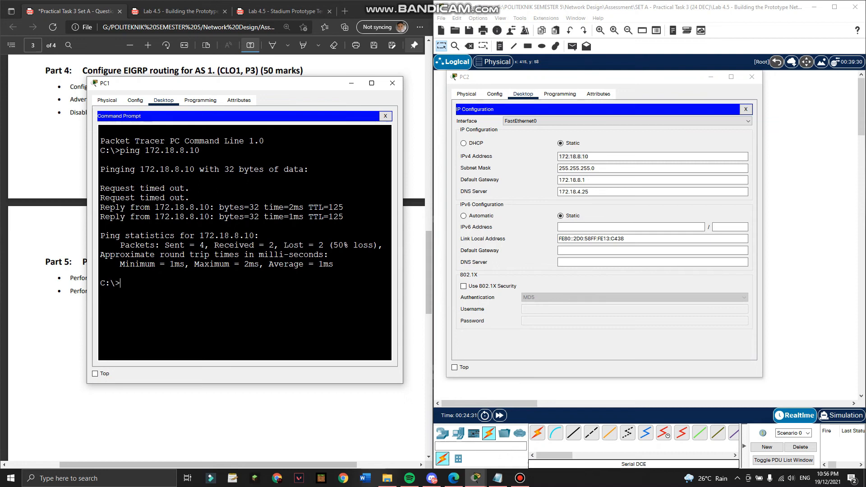
type("ping 172.18.8.10")
key("Return")
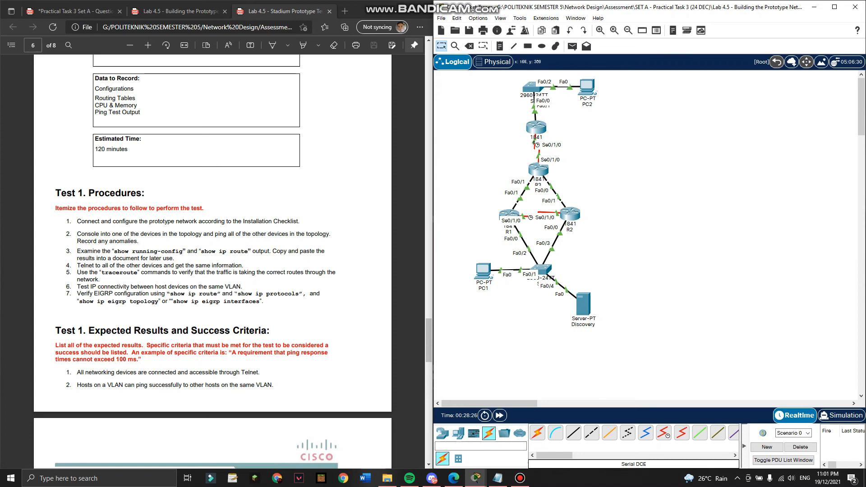
Show R1's EIGRP-learned routes with show ip route eigrp.
left_click(509, 212)
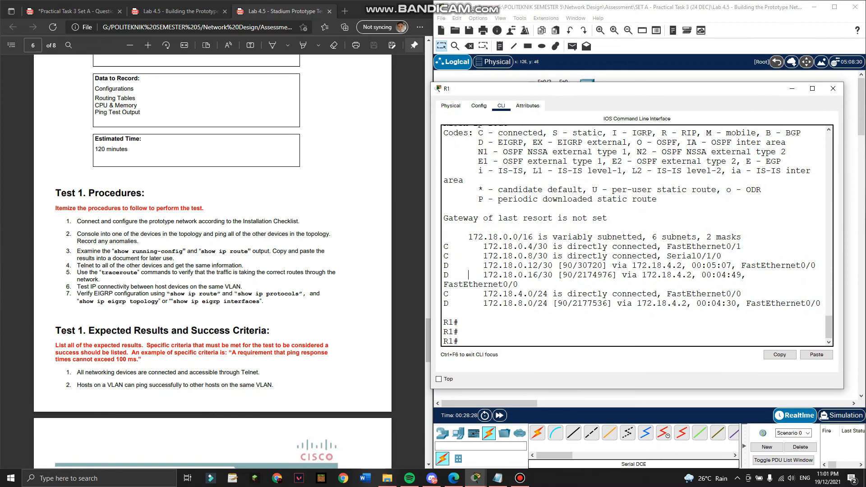
type("l")
key("Return")
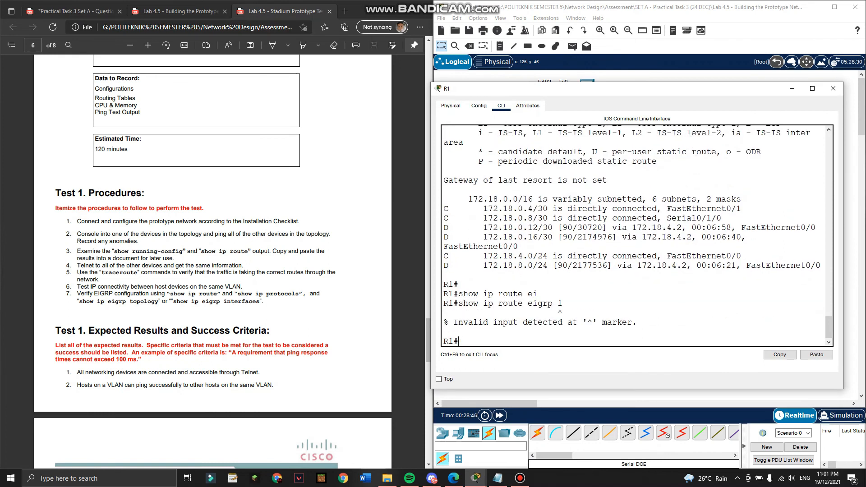
type("show ip route eigrp 1")
key("Return")
key("Return")
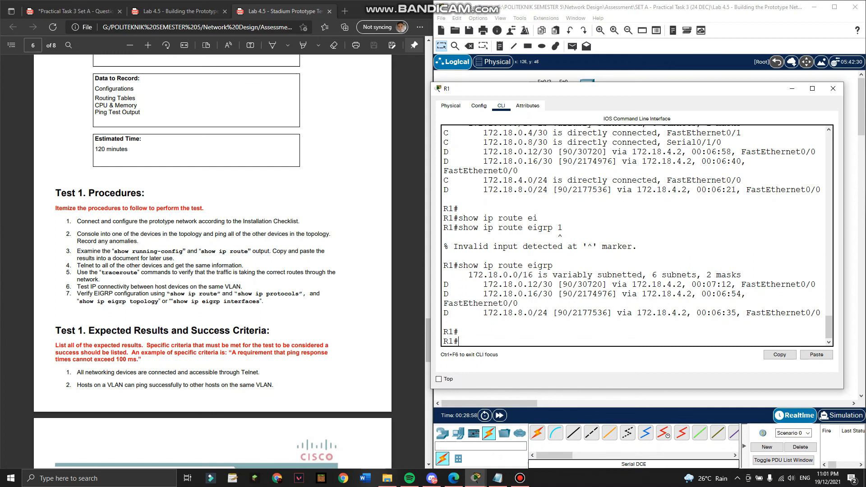
Run show ip protocols on R1 to confirm EIGRP 1 with auto-summary off.
type("h ip pr")
key("Tab")
key("Return")
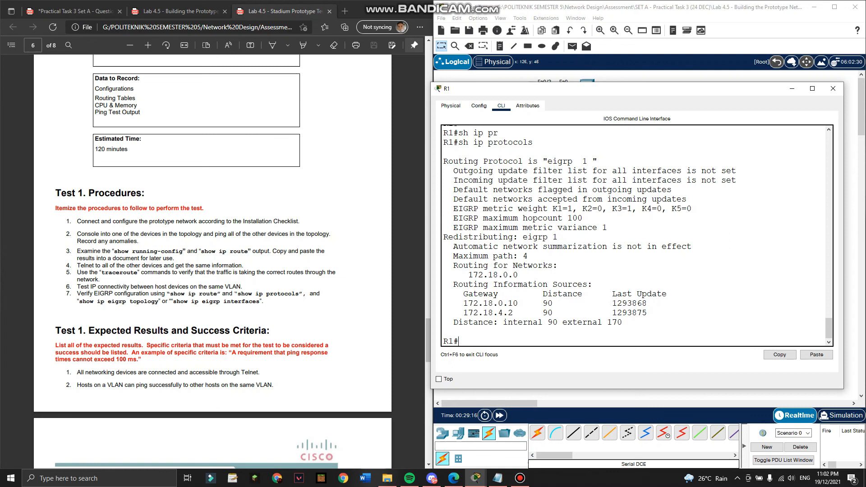
Display R1's EIGRP topology table with 'show ip eigrp topology'.
type("show ip eigrp")
key("Tab")
type("top")
key("Tab")
key("Return")
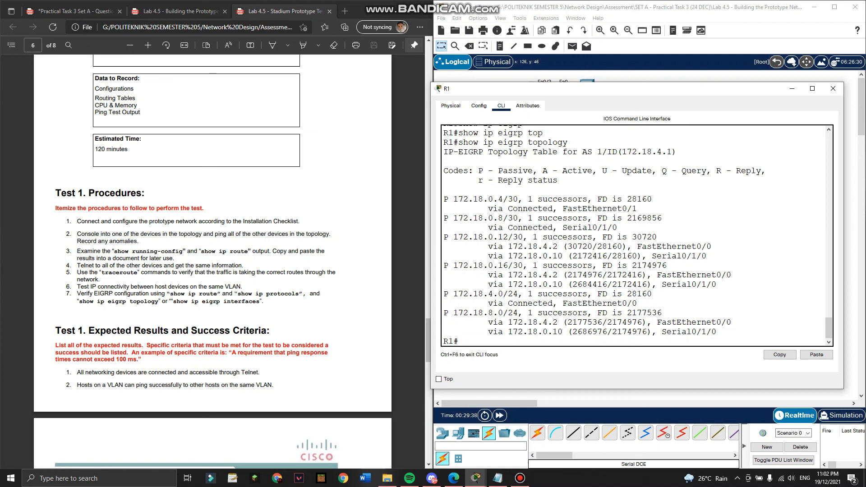
List R1's EIGRP interfaces (Fa0/0 and Se0/1/0 with one peer each), then minimize R1's window.
type("show ip eig")
key("Tab")
type("in")
key("Tab")
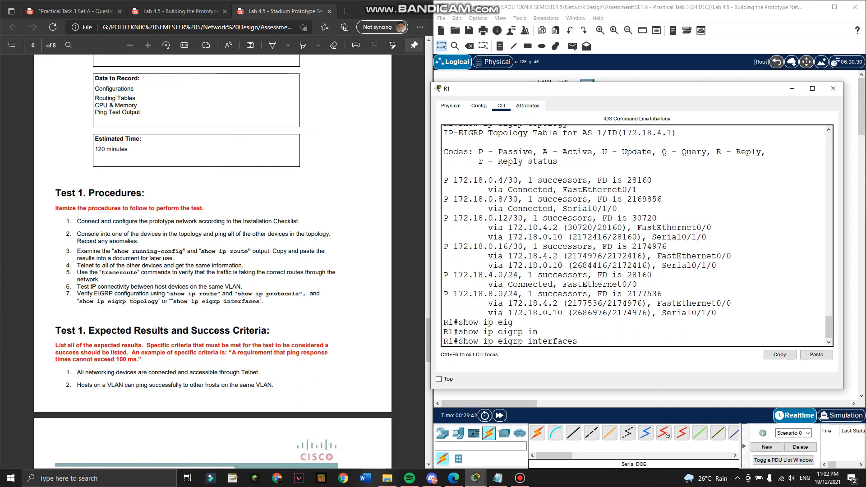
key("Return")
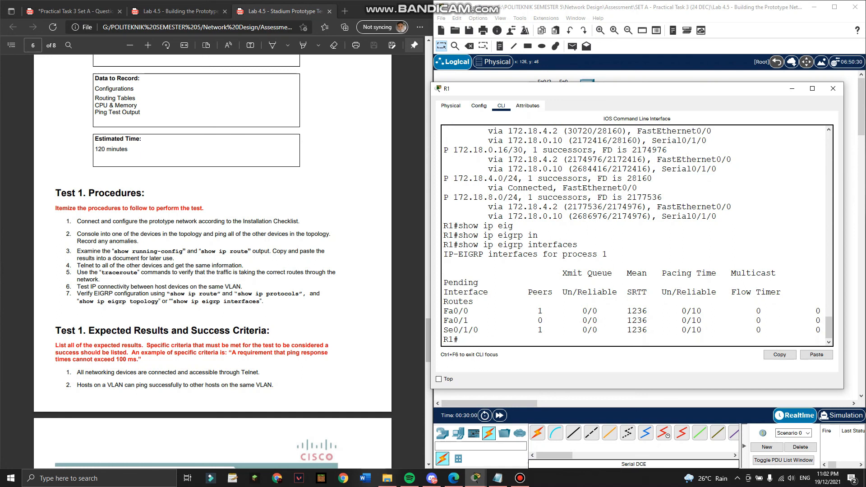
left_click(792, 89)
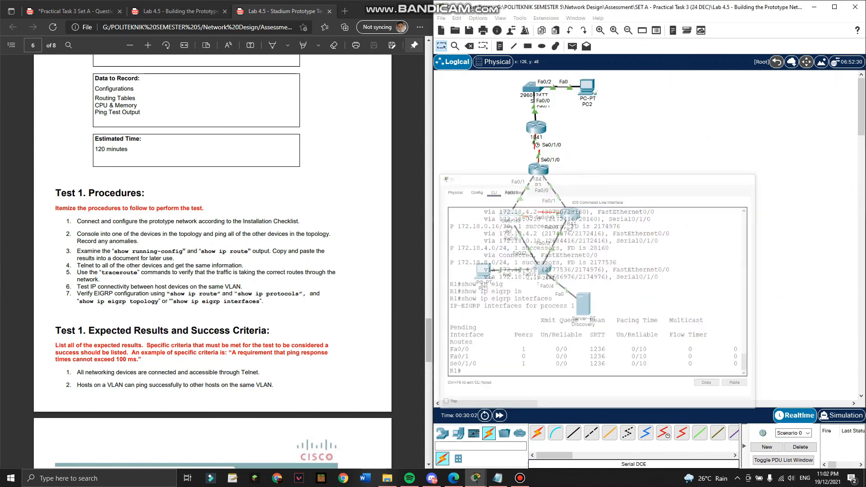